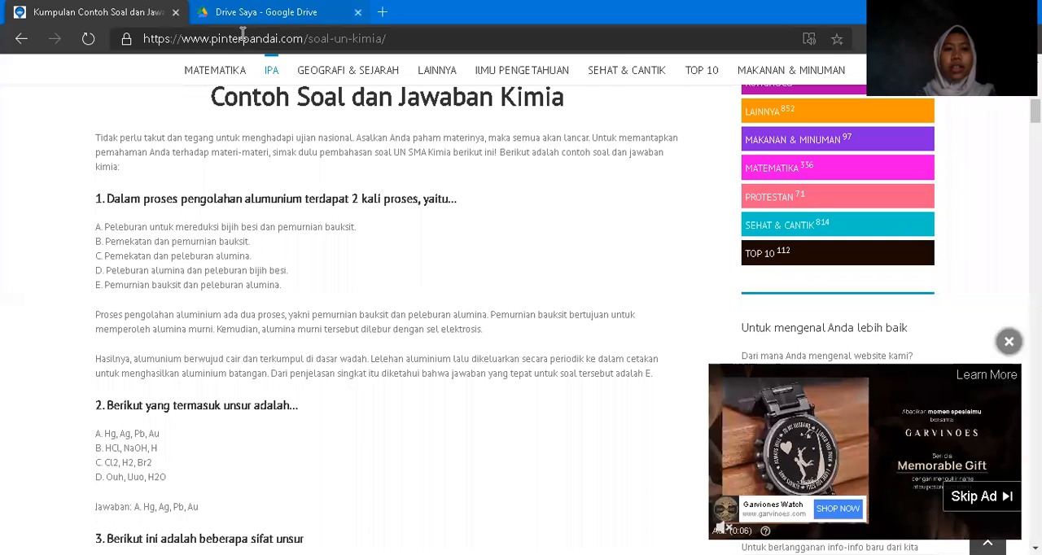
Open drive.google.com in a new browser tab and create a blank Google Form.
{"action": "key", "text": "ctrl+t"}
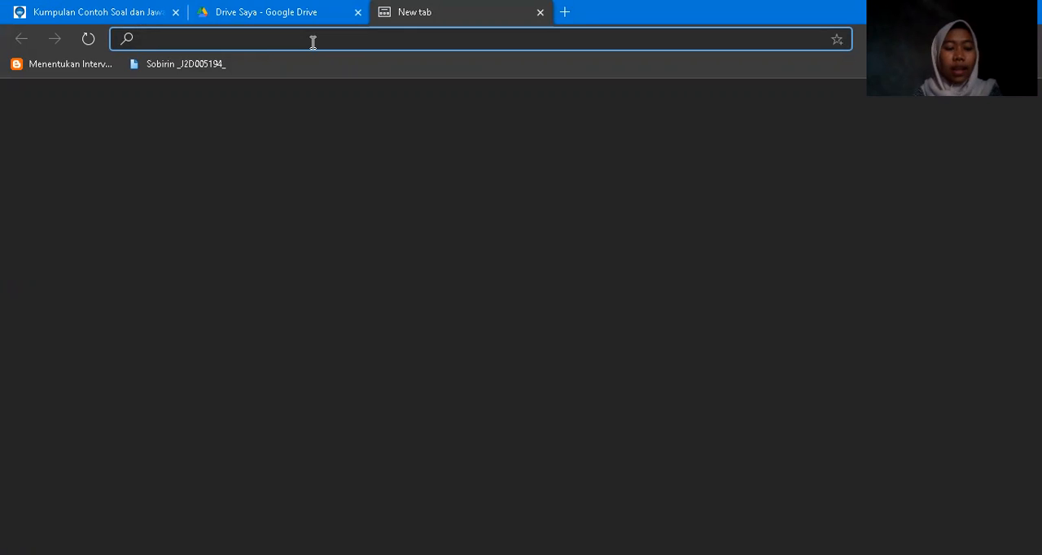
{"action": "type", "text": "drive.g"}
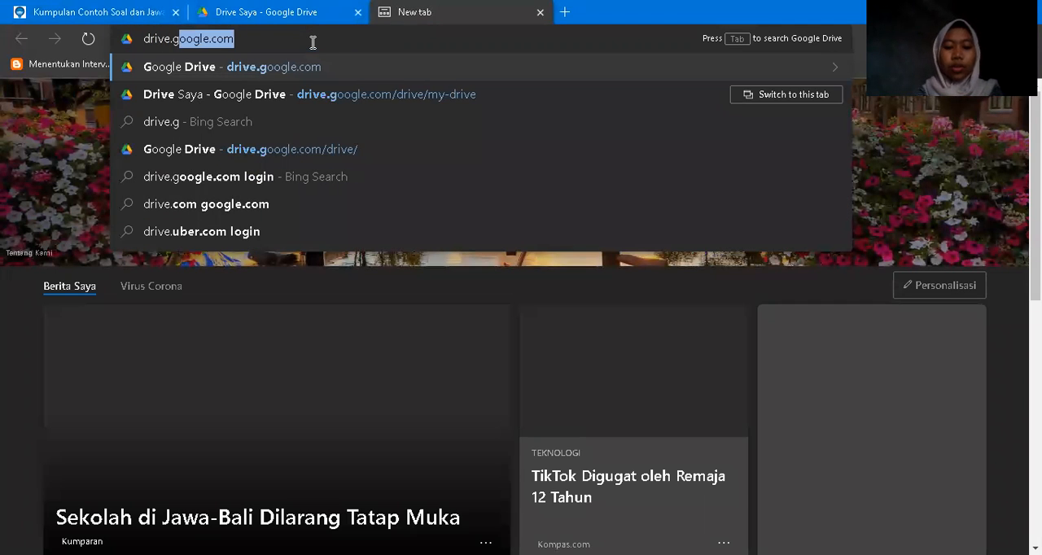
{"action": "type", "text": "oogle."}
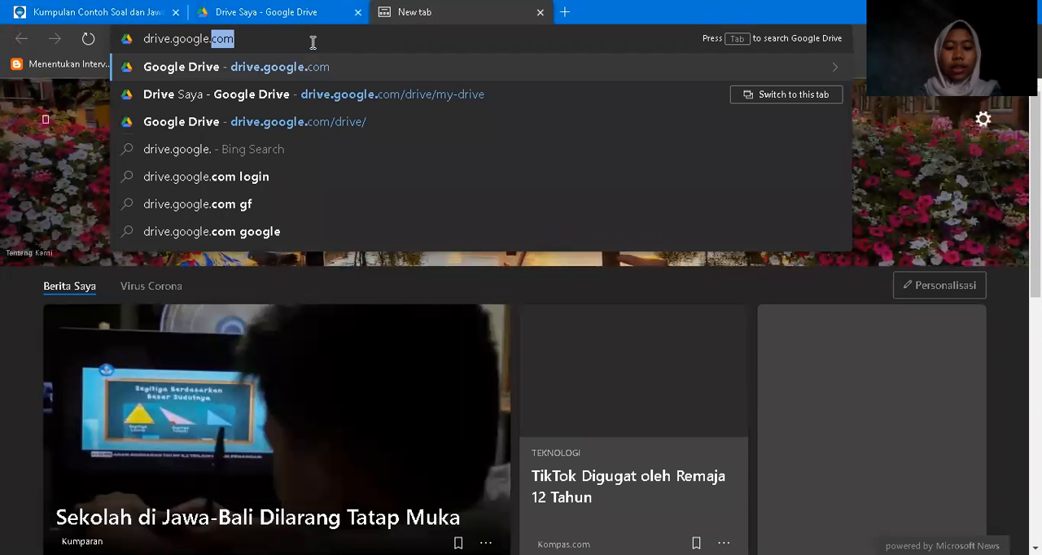
{"action": "type", "text": "com"}
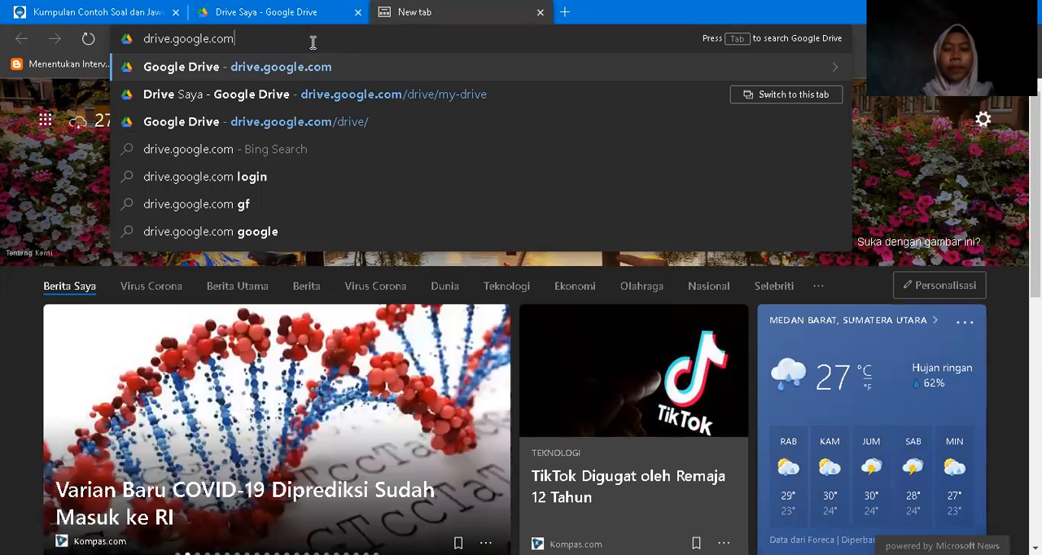
{"action": "key", "text": "Return"}
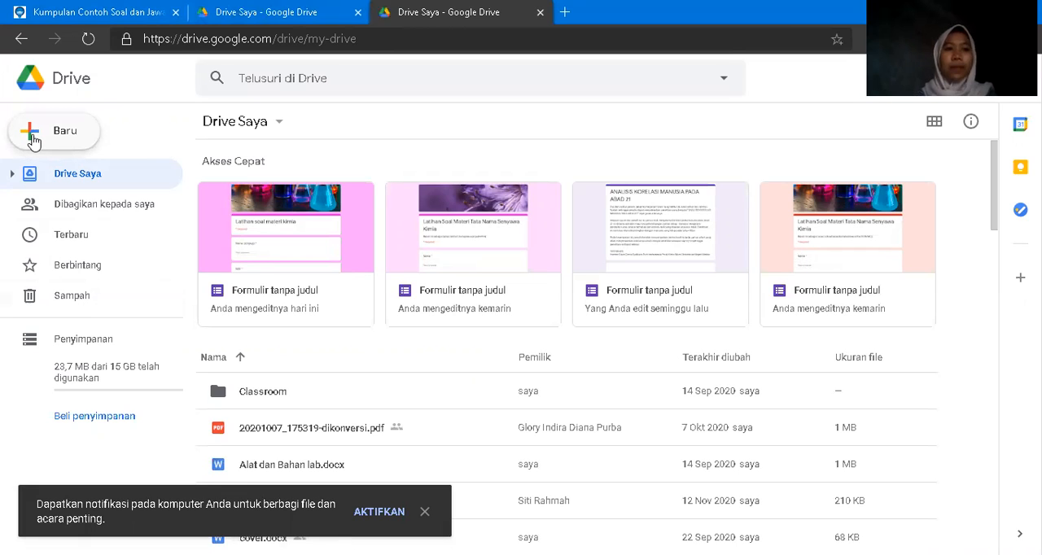
{"action": "left_click", "coordinate": [32, 139]}
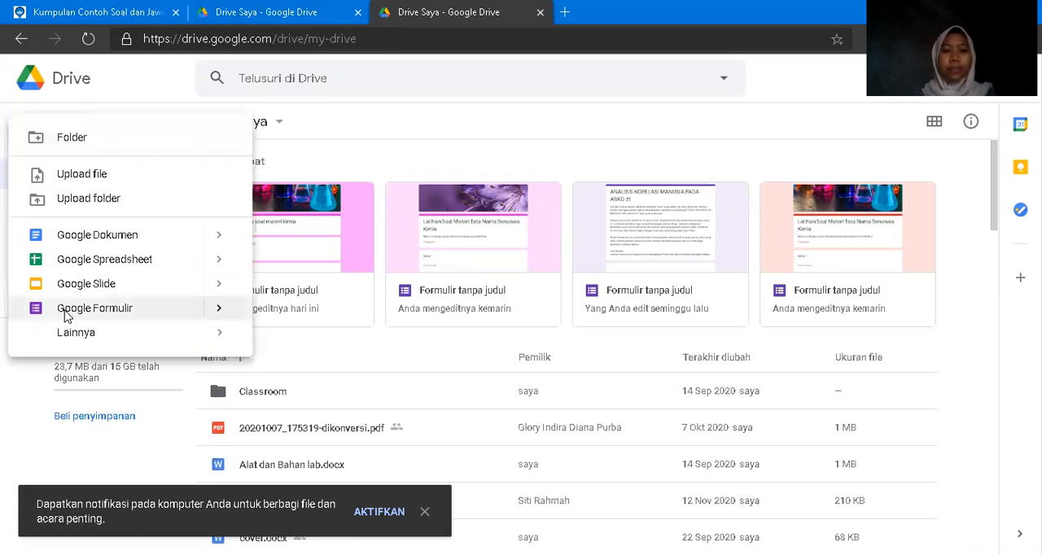
{"action": "left_click", "coordinate": [66, 317]}
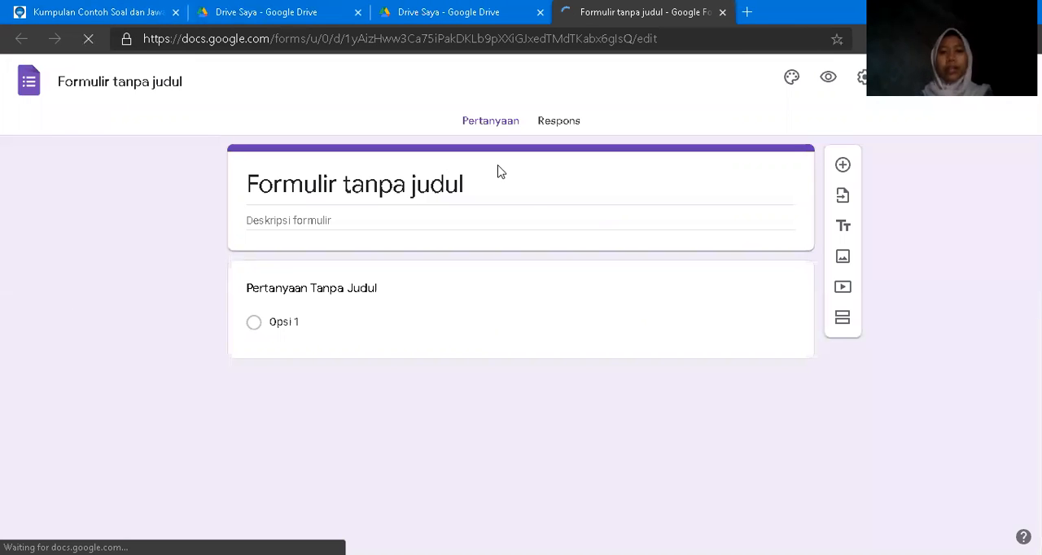
Replace the form's default title with "Latihan Soal Materi Kimia".
{"action": "left_click", "coordinate": [427, 183]}
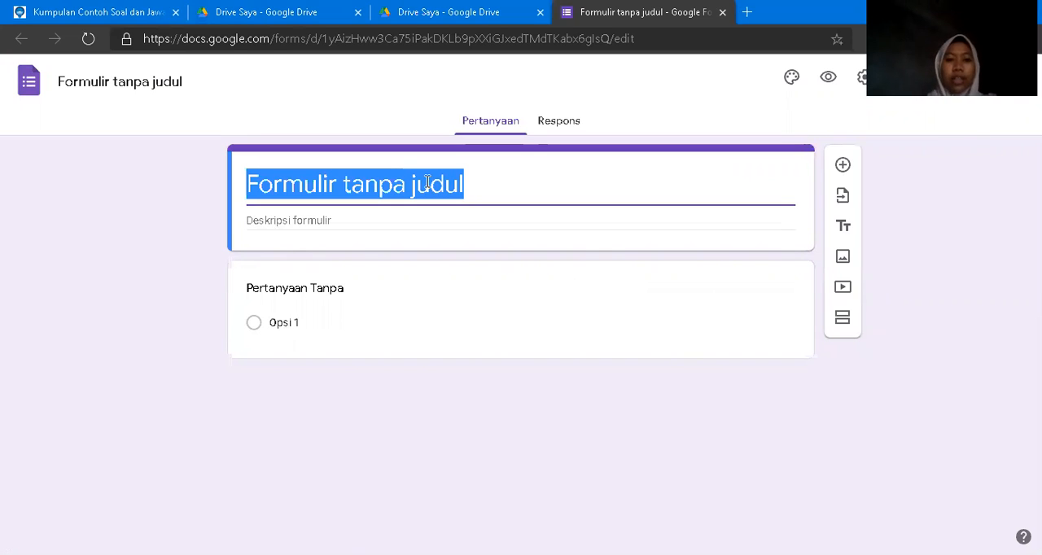
{"action": "key", "text": "BackSpace"}
{"action": "type", "text": "Lat"}
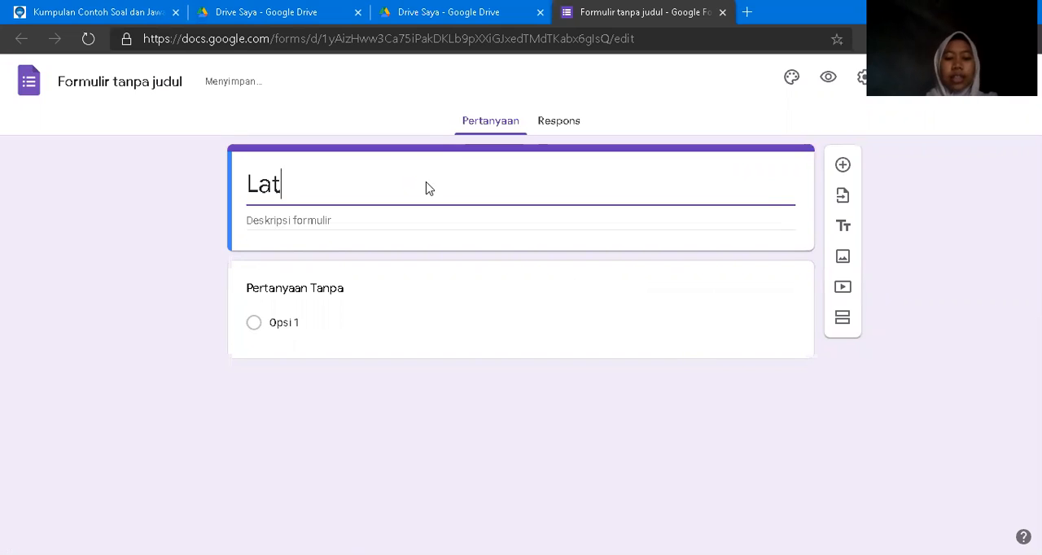
{"action": "type", "text": "ihan Soal Mate"}
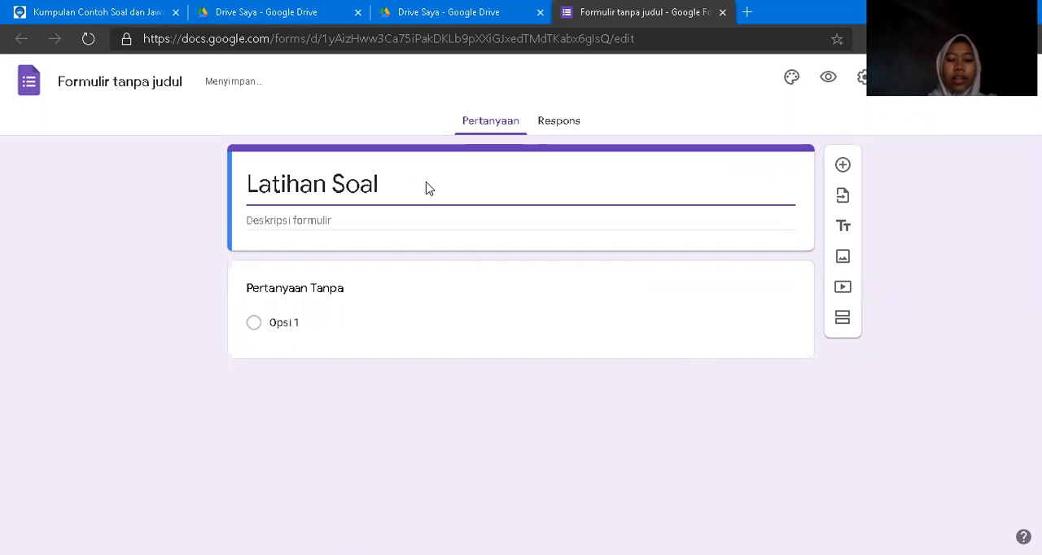
{"action": "type", "text": "ri Kimia"}
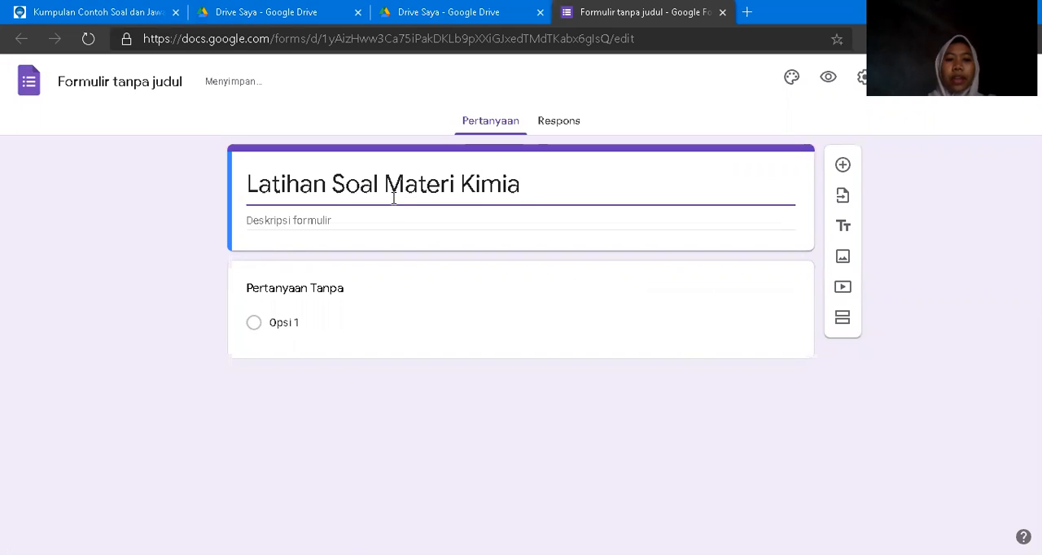
Copy the form title "Latihan Soal Materi Kimia" into the form description.
{"action": "left_click", "coordinate": [360, 218]}
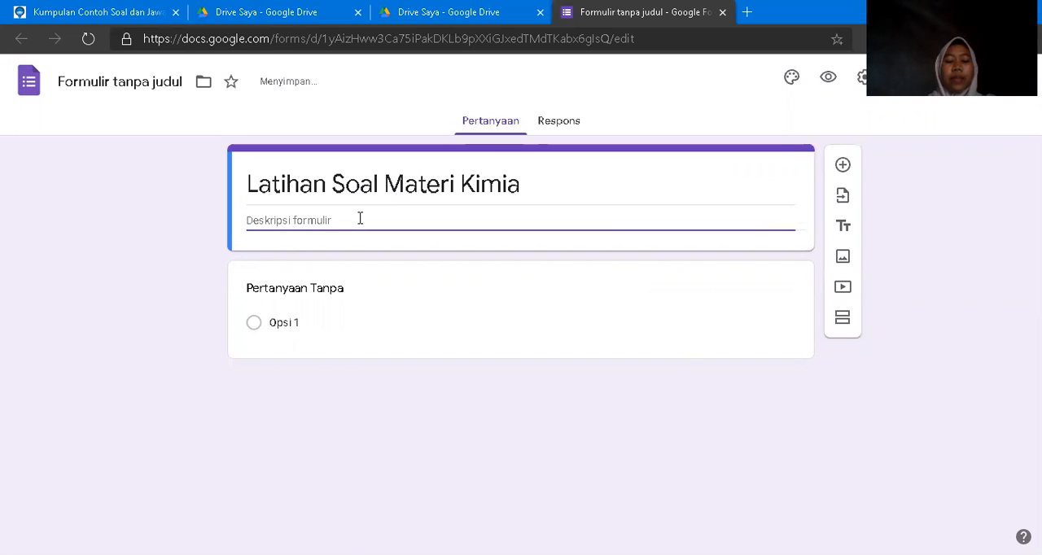
{"action": "triple_click", "coordinate": [320, 189]}
{"action": "key", "text": "ctrl+c"}
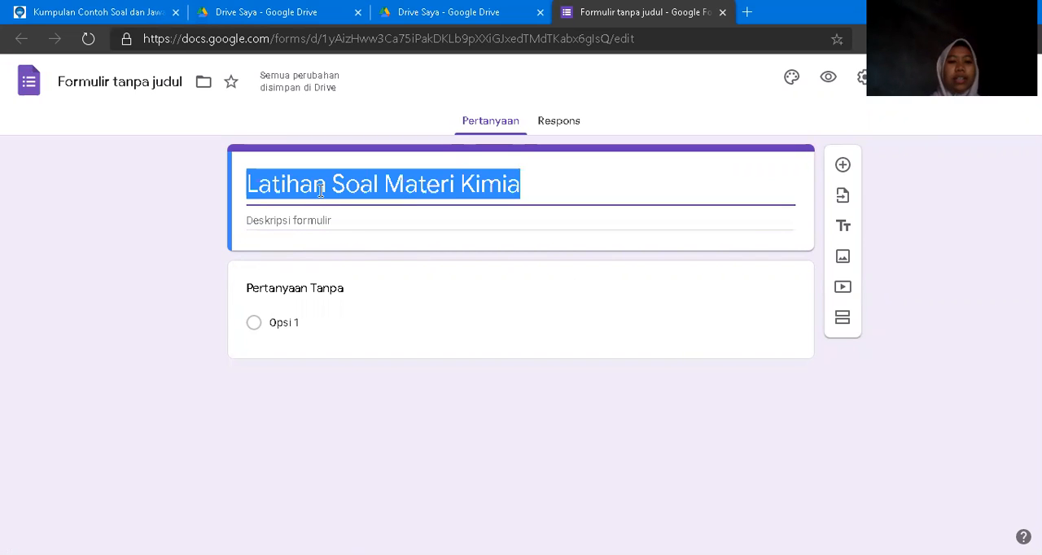
{"action": "left_click", "coordinate": [321, 222]}
{"action": "key", "text": "ctrl+v"}
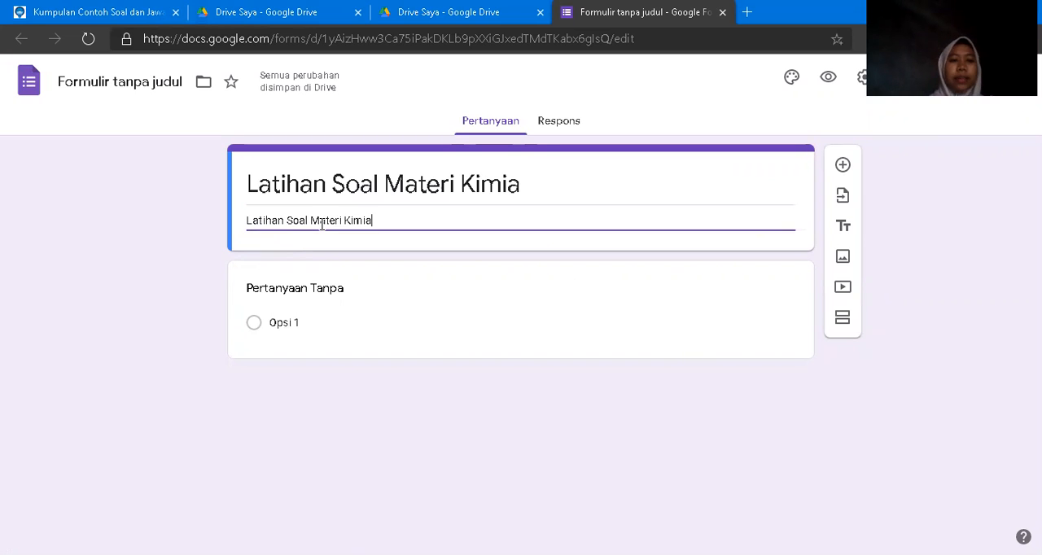
Change the first question's text to "Nama Lengkap" and make the question required.
{"action": "left_click", "coordinate": [343, 298]}
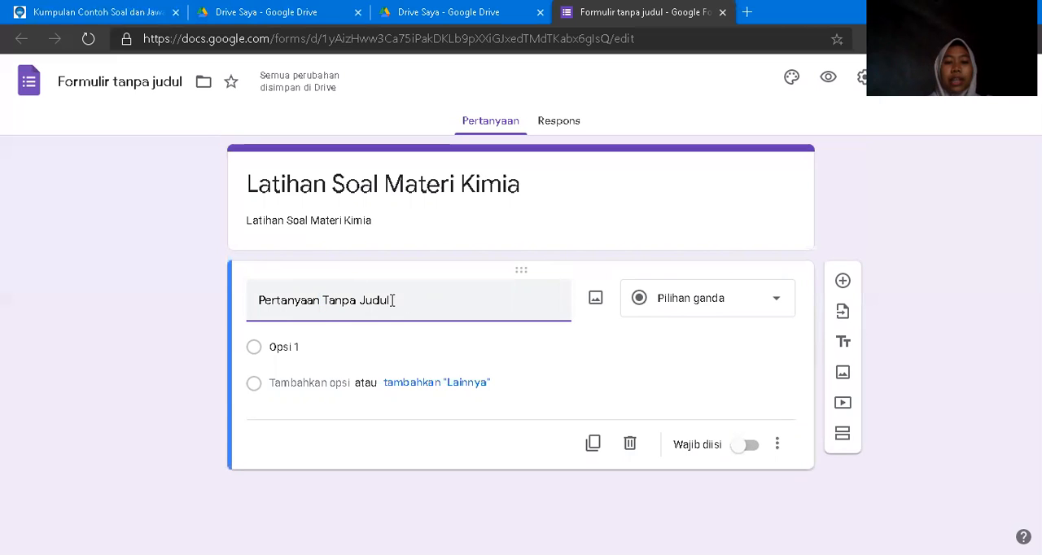
{"action": "key", "text": "BackSpace"}
{"action": "key", "text": "BackSpace"}
{"action": "key", "text": "BackSpace"}
{"action": "key", "text": "BackSpace"}
{"action": "key", "text": "BackSpace"}
{"action": "key", "text": "BackSpace"}
{"action": "key", "text": "BackSpace"}
{"action": "key", "text": "BackSpace"}
{"action": "key", "text": "BackSpace"}
{"action": "key", "text": "BackSpace"}
{"action": "key", "text": "BackSpace"}
{"action": "key", "text": "BackSpace"}
{"action": "key", "text": "BackSpace"}
{"action": "key", "text": "BackSpace"}
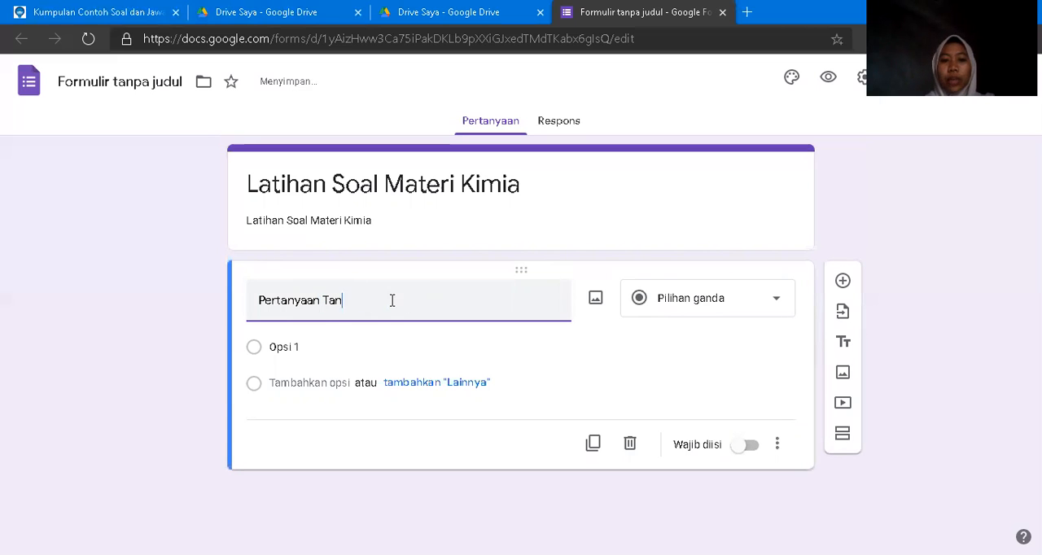
{"action": "key", "text": "BackSpace"}
{"action": "key", "text": "BackSpace"}
{"action": "key", "text": "BackSpace"}
{"action": "key", "text": "BackSpace"}
{"action": "key", "text": "BackSpace"}
{"action": "key", "text": "BackSpace"}
{"action": "key", "text": "BackSpace"}
{"action": "key", "text": "BackSpace"}
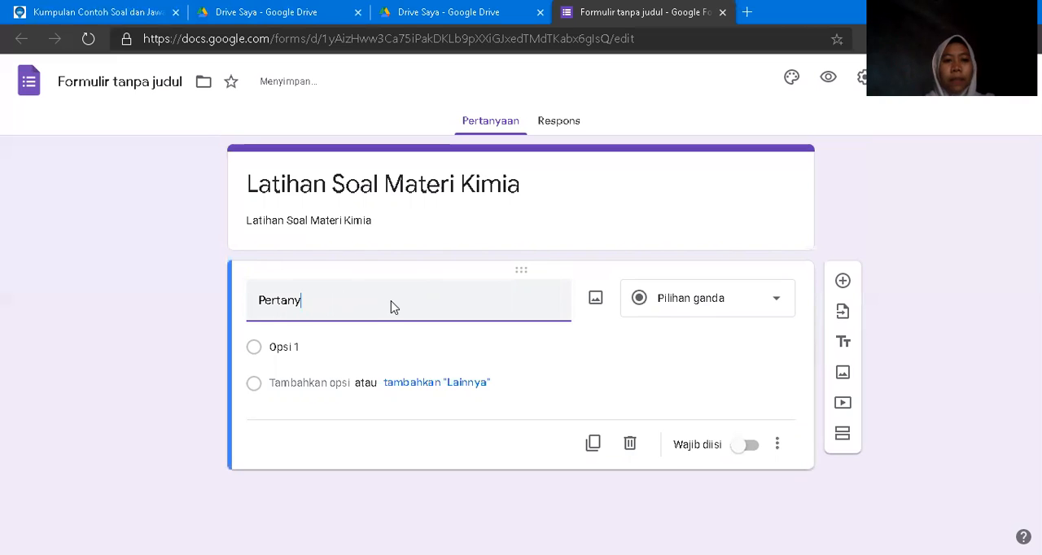
{"action": "type", "text": "n"}
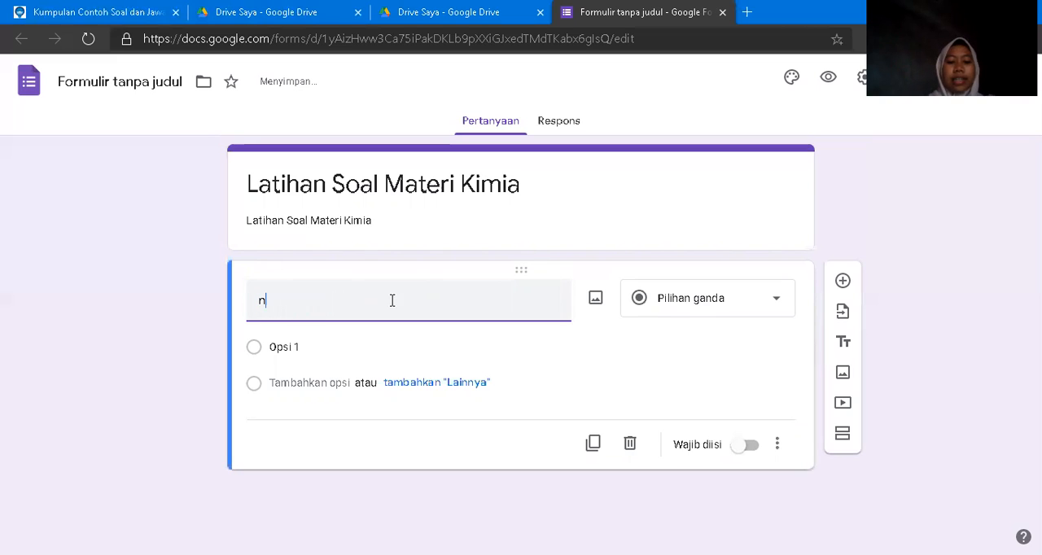
{"action": "key", "text": "BackSpace"}
{"action": "type", "text": "N"}
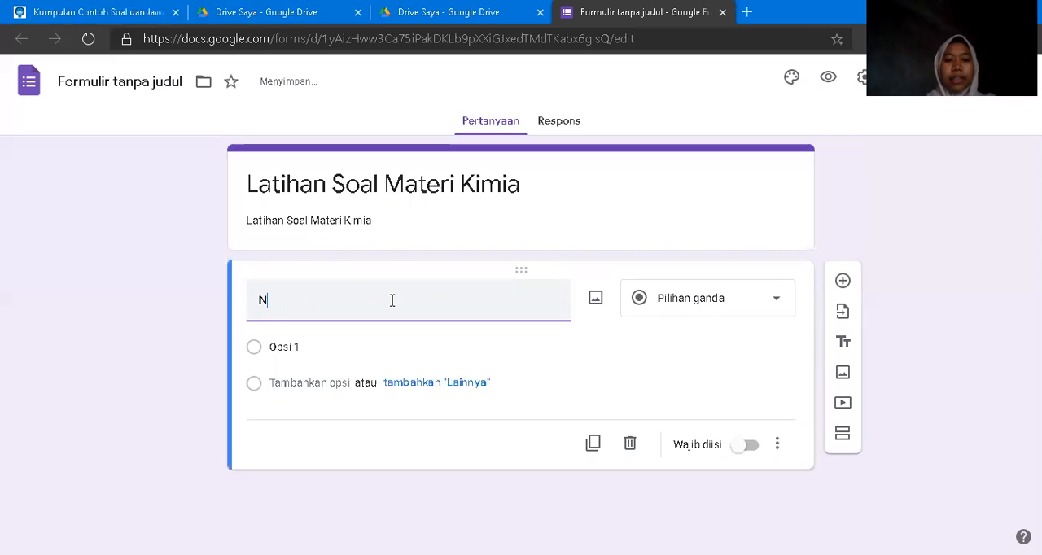
{"action": "type", "text": "mama "}
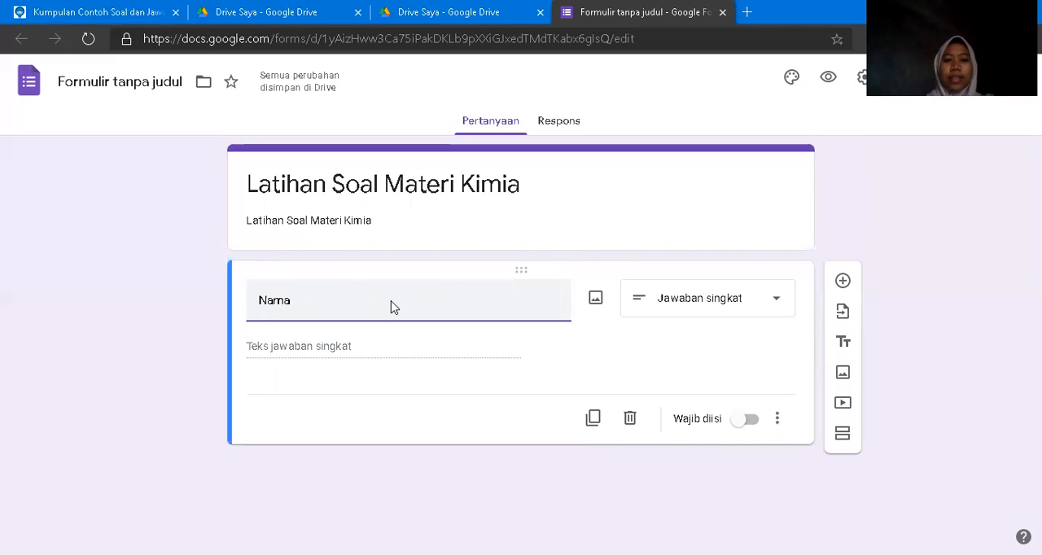
{"action": "type", "text": "Lengkap"}
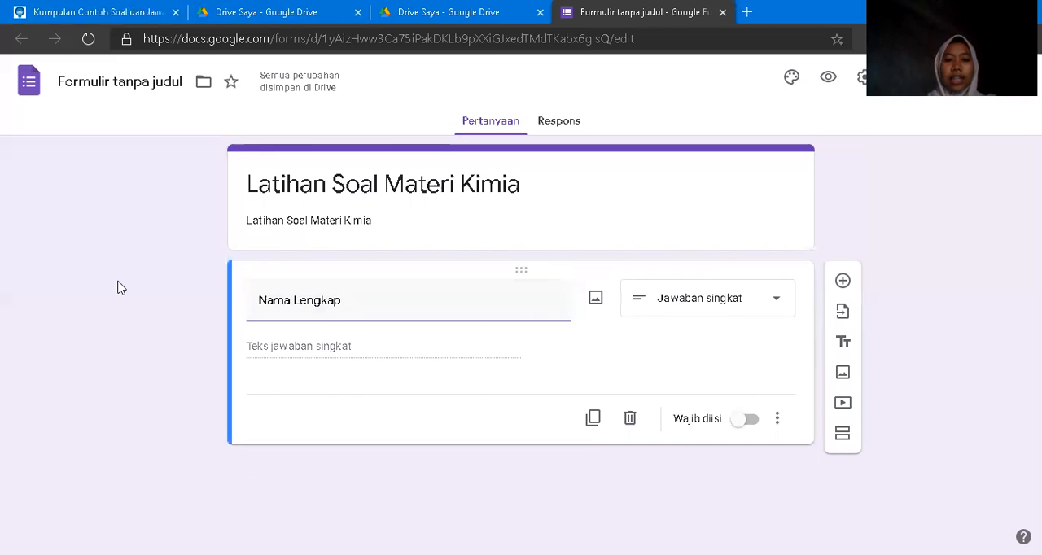
{"action": "left_click", "coordinate": [744, 420]}
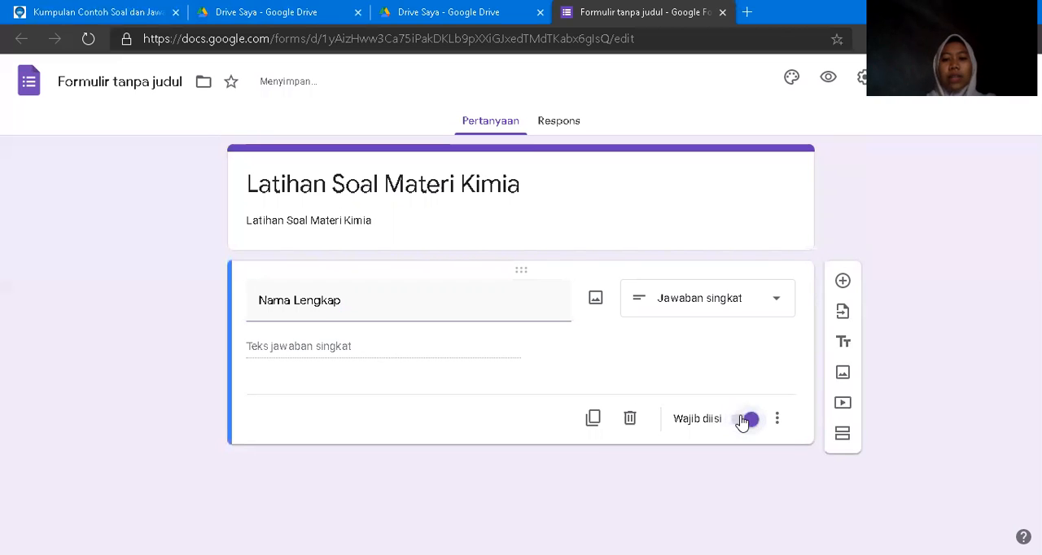
Add a second question titled "NIM" and make it required.
{"action": "left_click", "coordinate": [842, 282]}
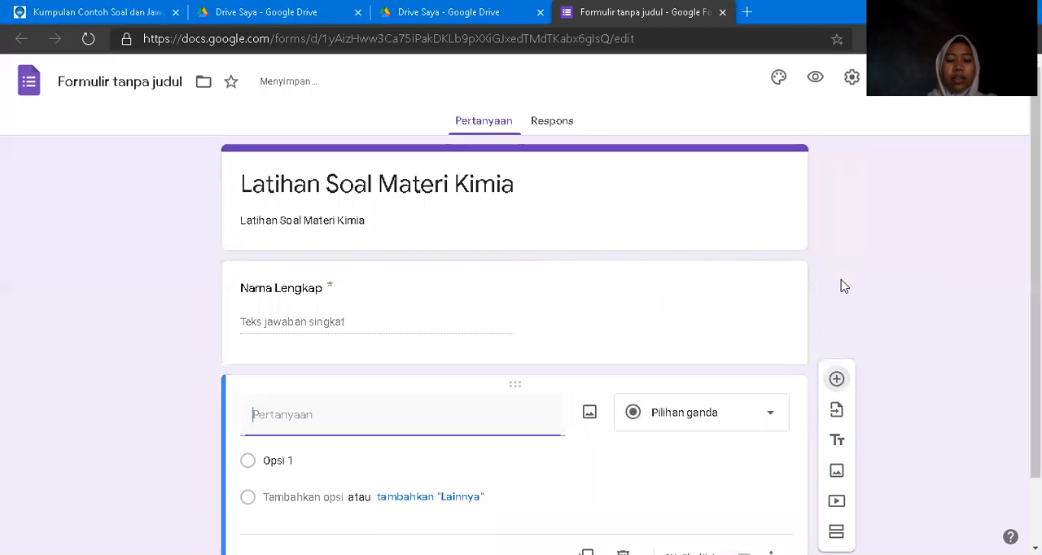
{"action": "type", "text": "Nim"}
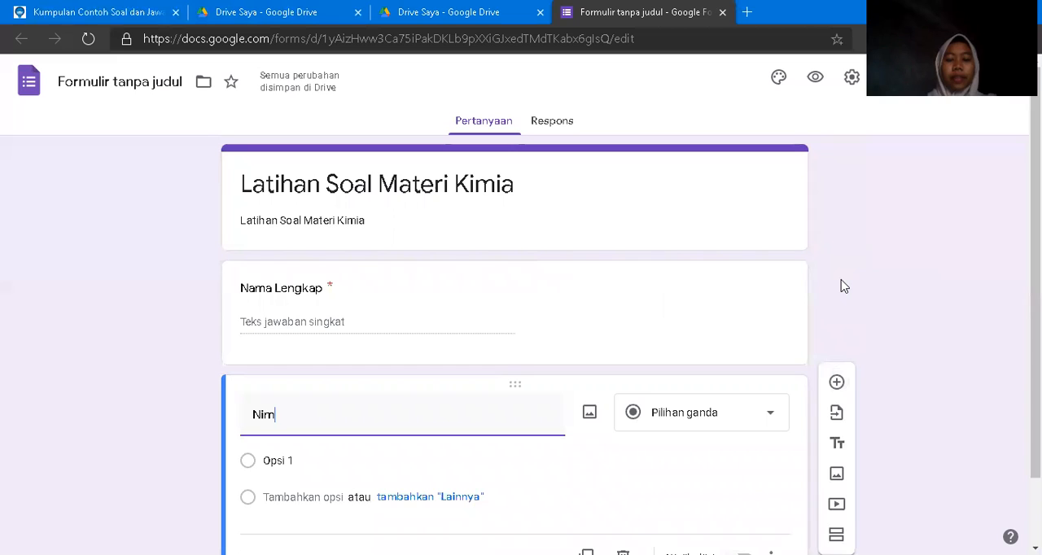
{"action": "key", "text": "BackSpace"}
{"action": "type", "text": "IM"}
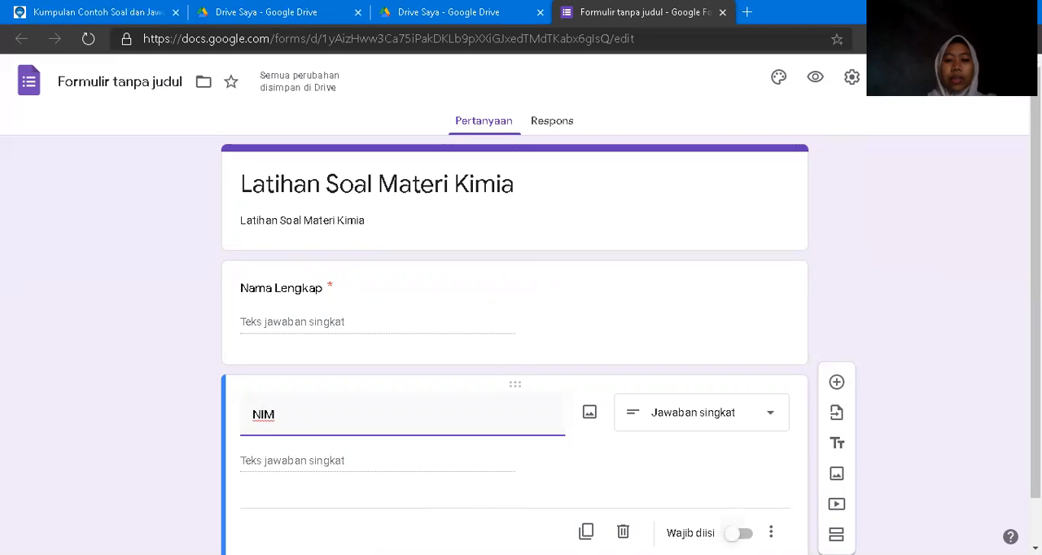
{"action": "left_click", "coordinate": [740, 533]}
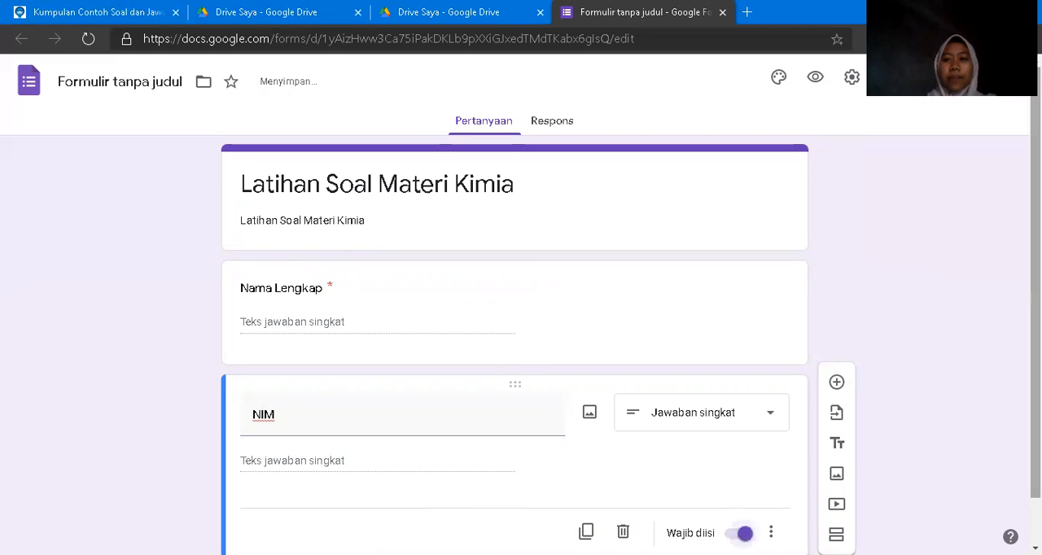
Add a third question titled "KELAS" and set its type to checkboxes (Kotak Centang).
{"action": "scroll", "coordinate": [739, 521], "scroll_direction": "down", "scroll_amount": 1}
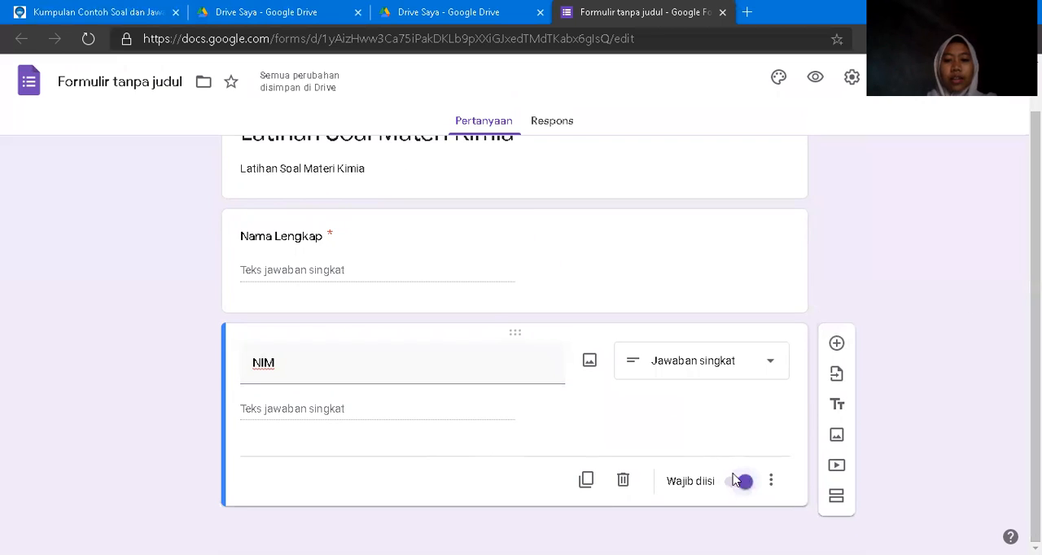
{"action": "left_click", "coordinate": [836, 345]}
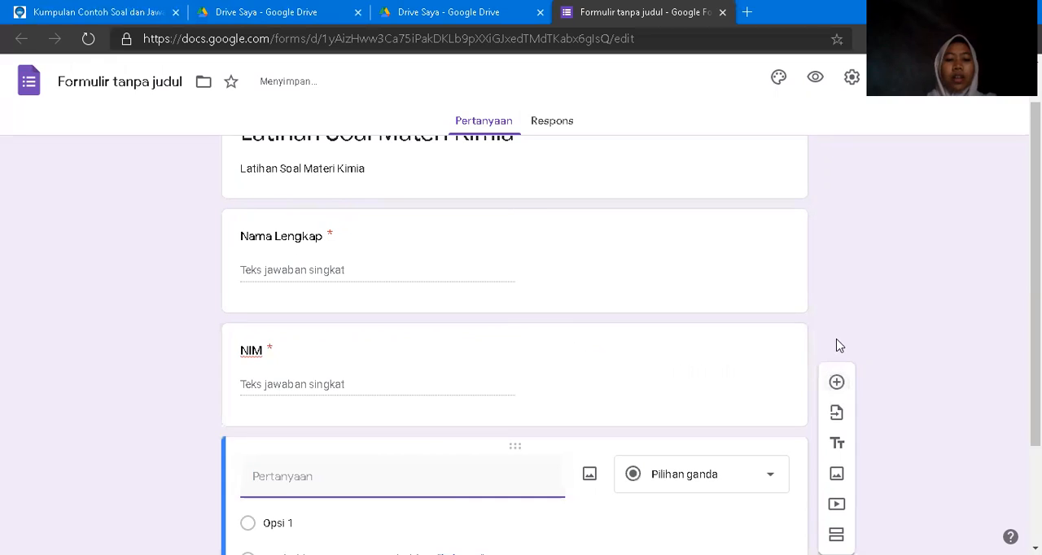
{"action": "type", "text": "KELAS"}
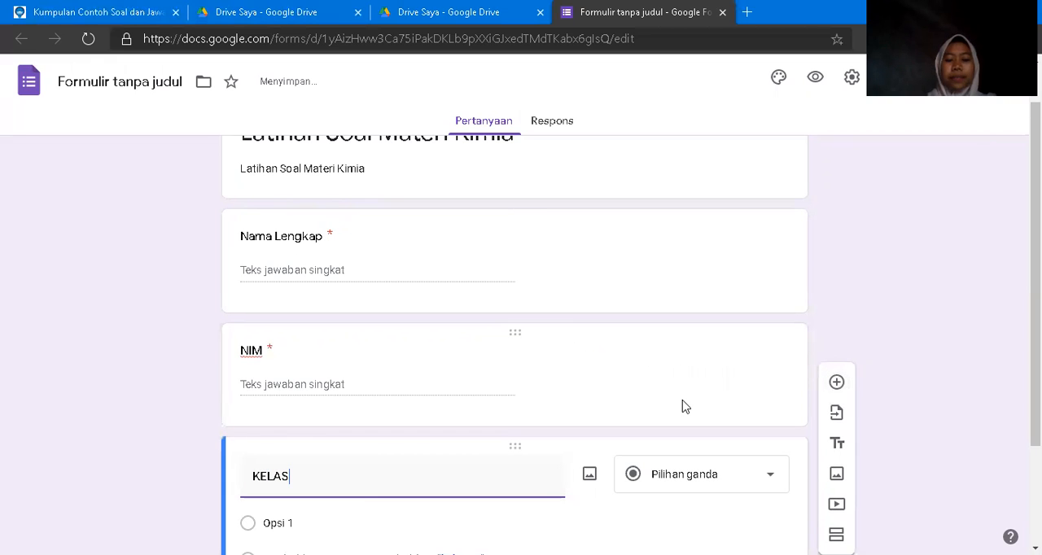
{"action": "left_click", "coordinate": [741, 478]}
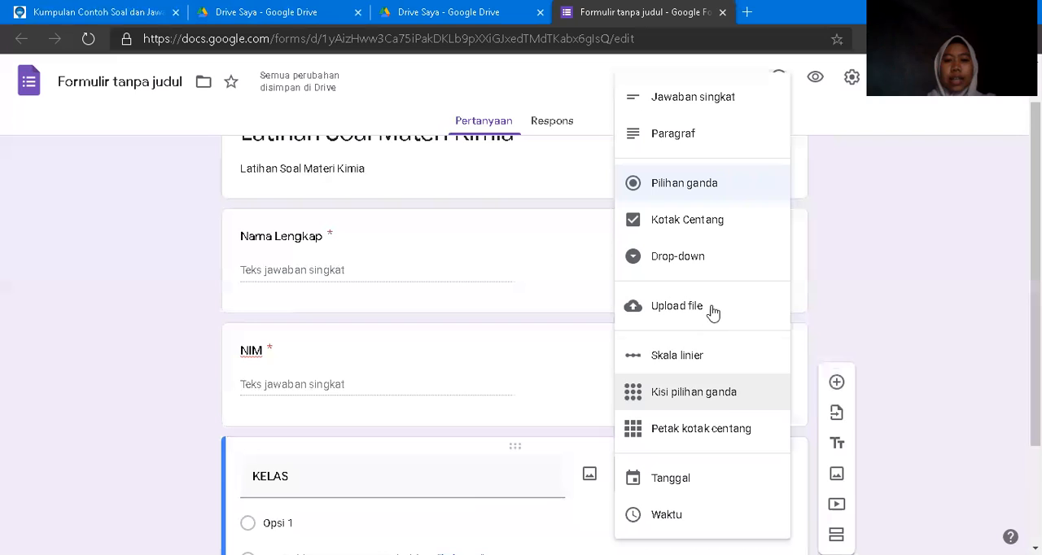
{"action": "left_click", "coordinate": [704, 227]}
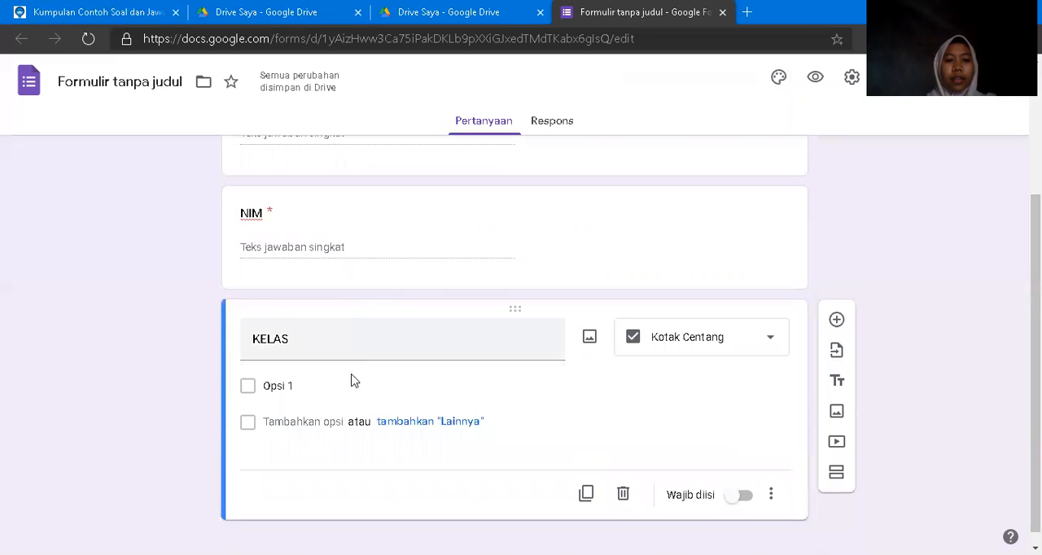
Enter "PSKM20-A" and "PSKM20B" as the first two options of the KELAS question.
{"action": "left_click", "coordinate": [345, 385]}
{"action": "type", "text": "PSKM"}
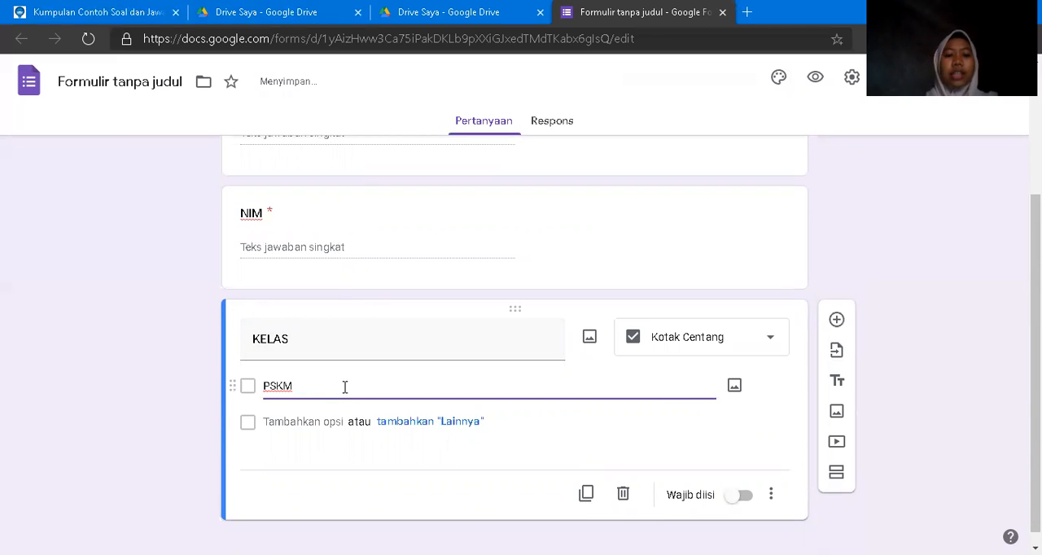
{"action": "type", "text": "20-A"}
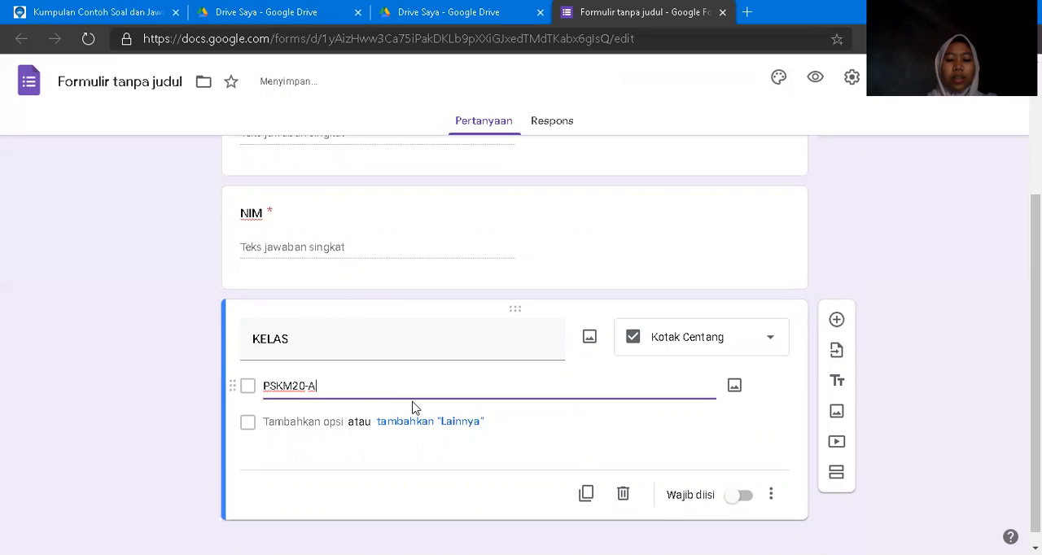
{"action": "key", "text": "Return"}
{"action": "type", "text": "PSKM20B"}
Add the options "PSPK20A" and "PSPK20B" to the KELAS question and make the question required.
{"action": "key", "text": "Return"}
{"action": "type", "text": "P"}
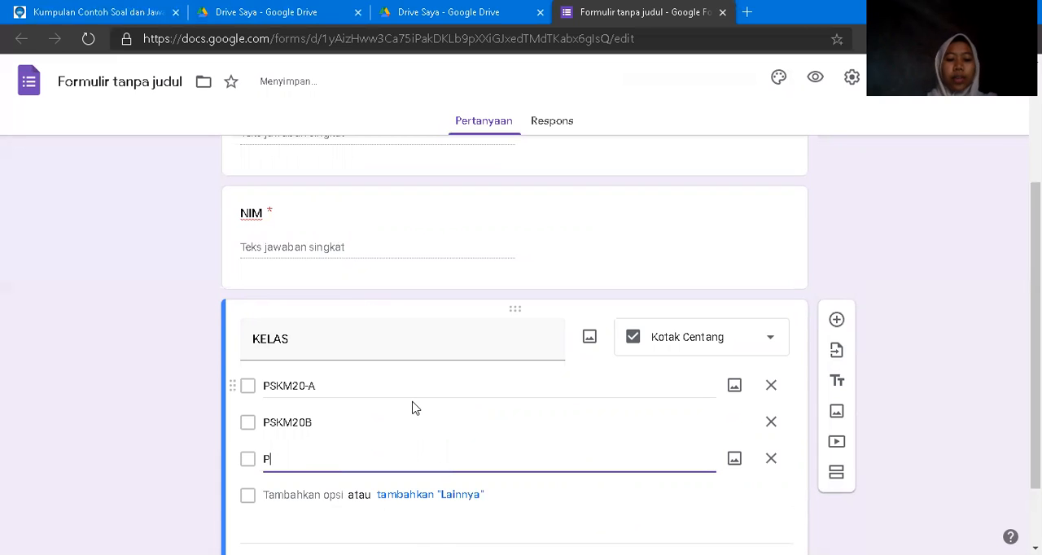
{"action": "type", "text": "SPK20A"}
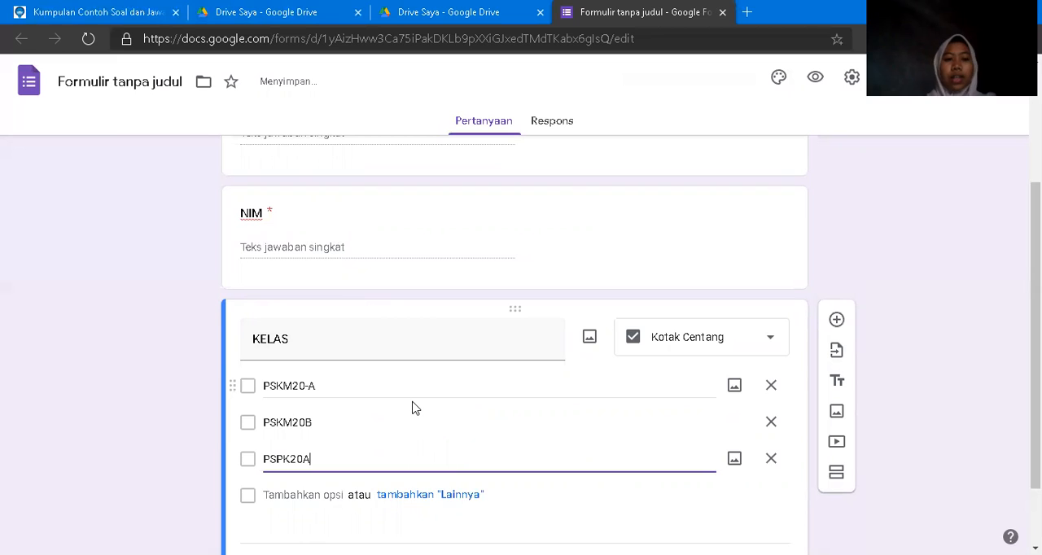
{"action": "key", "text": "Return"}
{"action": "type", "text": "PSPK20B"}
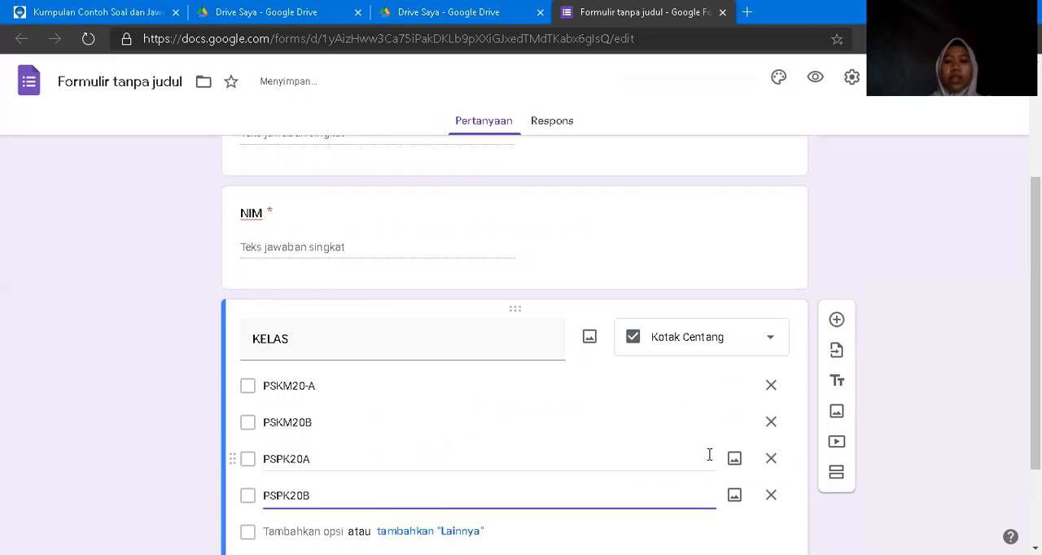
{"action": "scroll", "coordinate": [670, 500], "scroll_direction": "down", "scroll_amount": 2}
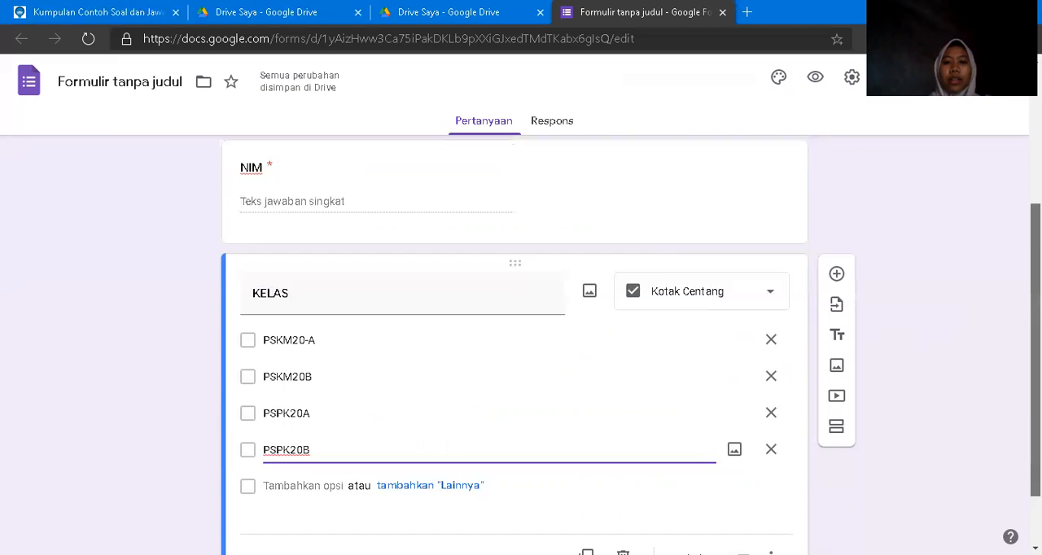
{"action": "left_click", "coordinate": [742, 481]}
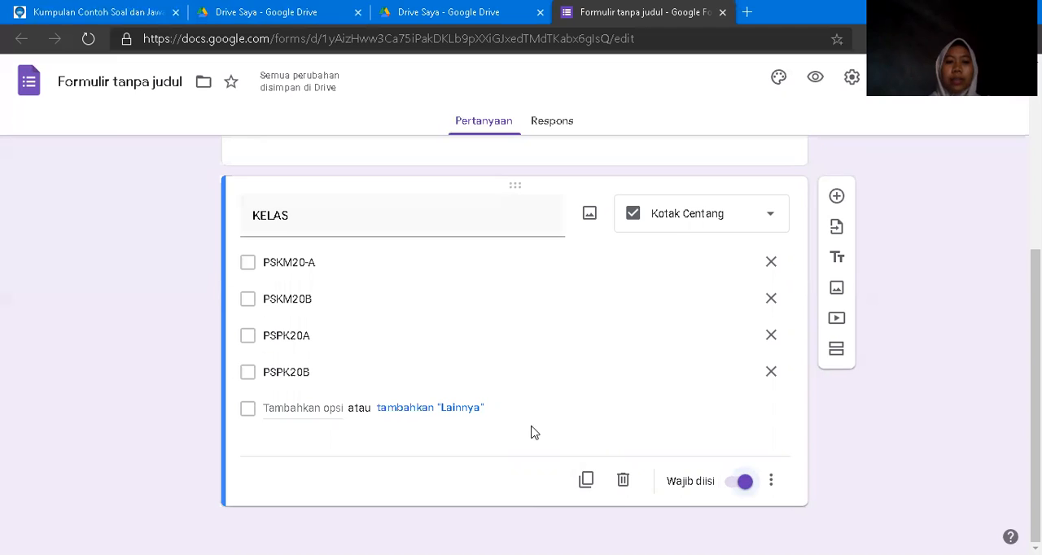
Duplicate the KELAS question and delete the copy.
{"action": "left_click", "coordinate": [586, 479]}
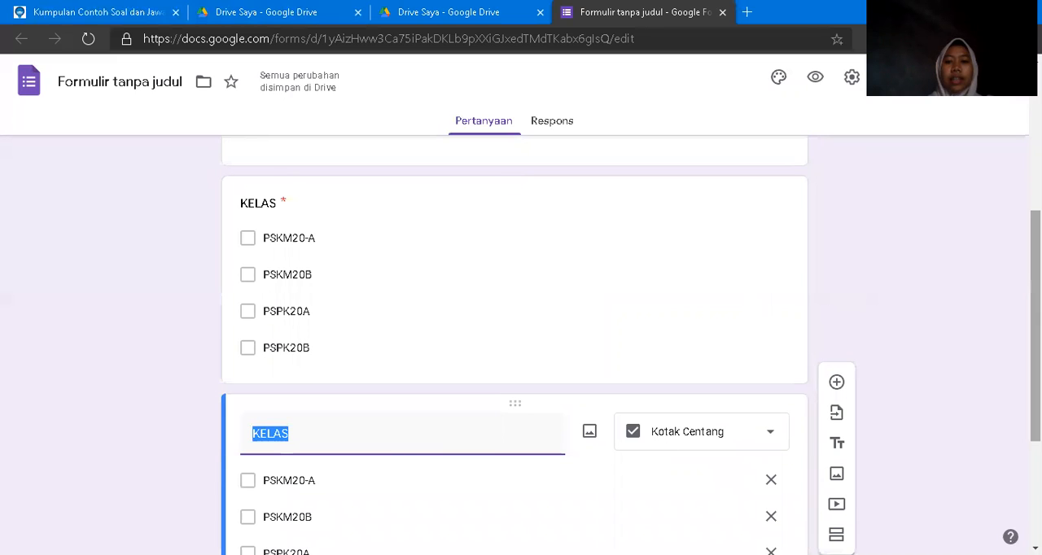
{"action": "scroll", "coordinate": [667, 470], "scroll_direction": "down", "scroll_amount": 2}
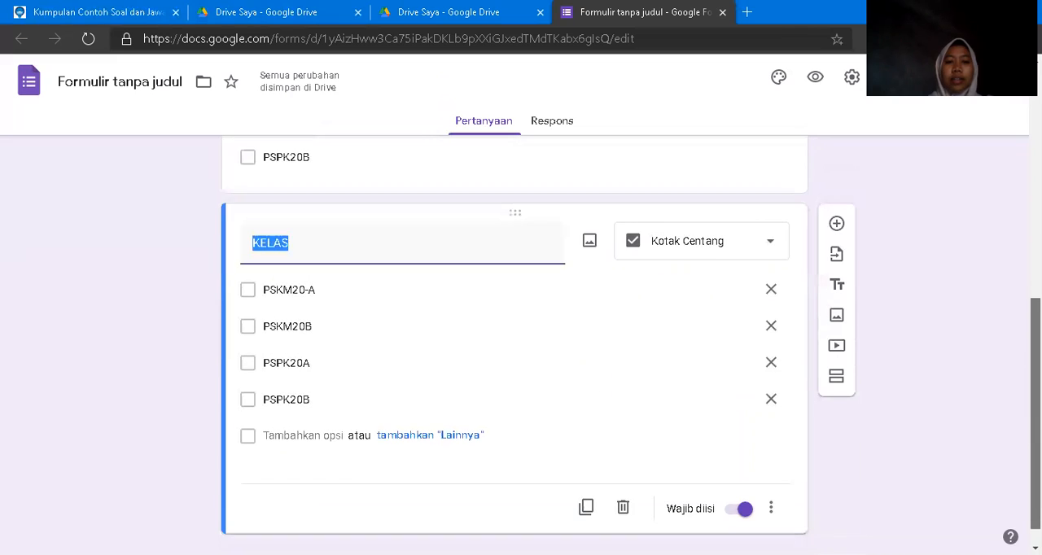
{"action": "left_click", "coordinate": [623, 509]}
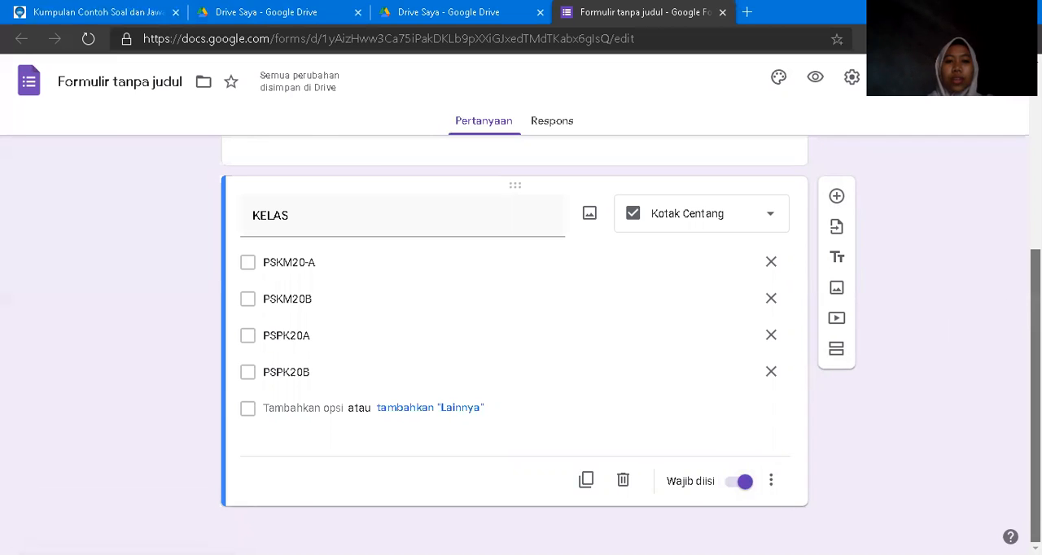
{"action": "scroll", "coordinate": [1035, 391], "scroll_direction": "up", "scroll_amount": 4}
{"action": "scroll", "coordinate": [1034, 391], "scroll_direction": "down", "scroll_amount": 4}
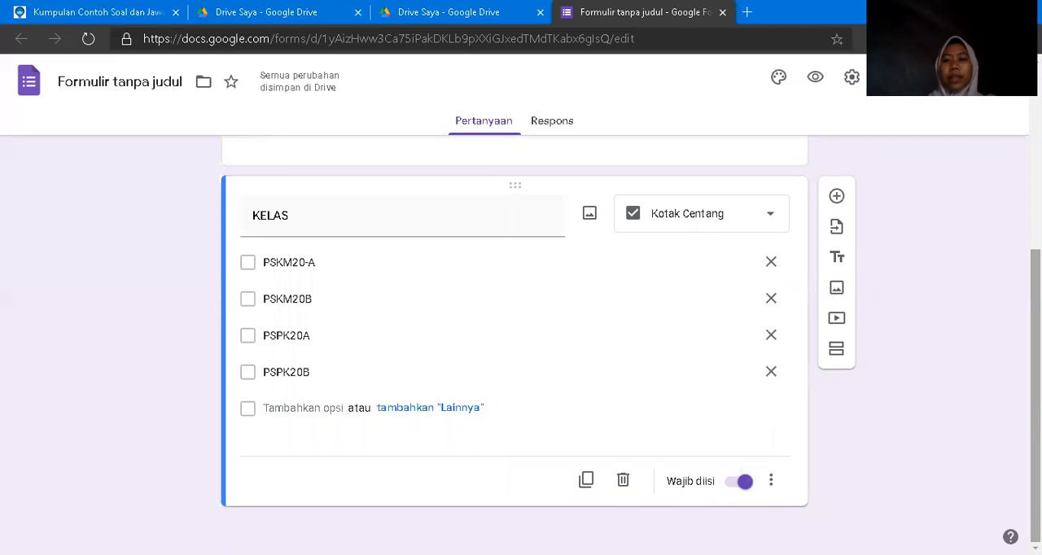
{"action": "scroll", "coordinate": [806, 372], "scroll_direction": "up", "scroll_amount": 4}
{"action": "scroll", "coordinate": [805, 371], "scroll_direction": "down", "scroll_amount": 4}
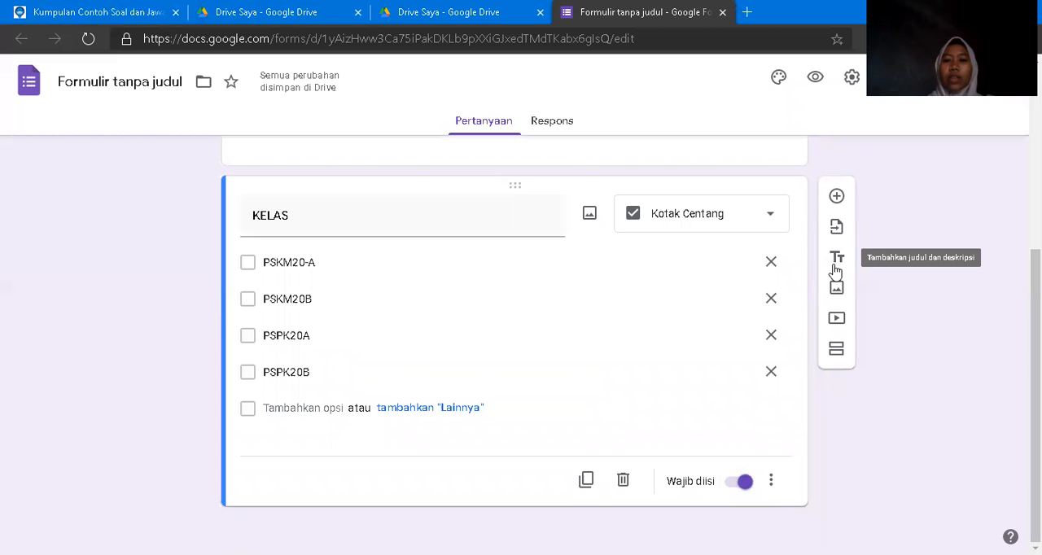
Add a new section after the KELAS question and title it "Pilihlah jawaban yang dianggap apling tepat".
{"action": "left_click", "coordinate": [834, 350]}
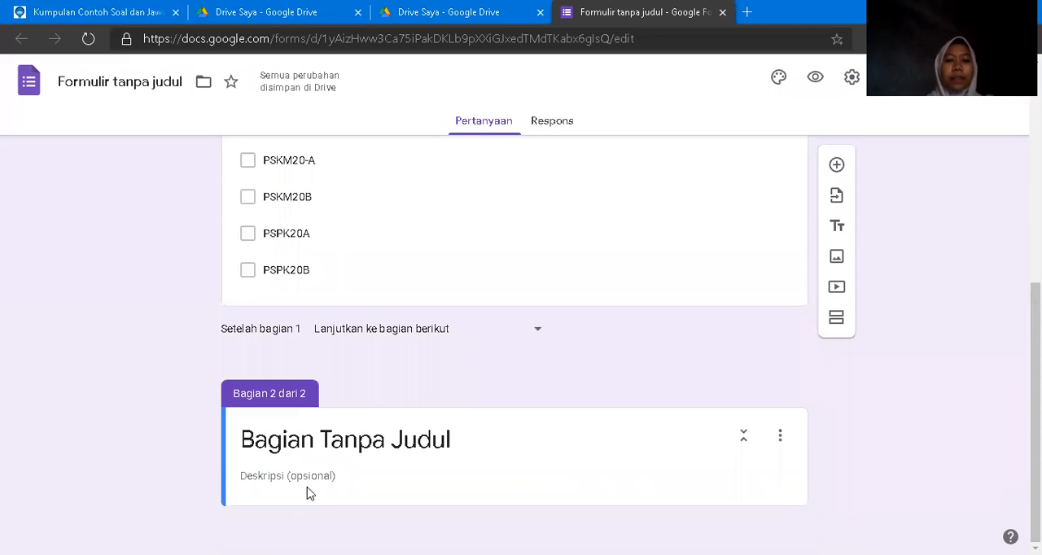
{"action": "left_click", "coordinate": [326, 441]}
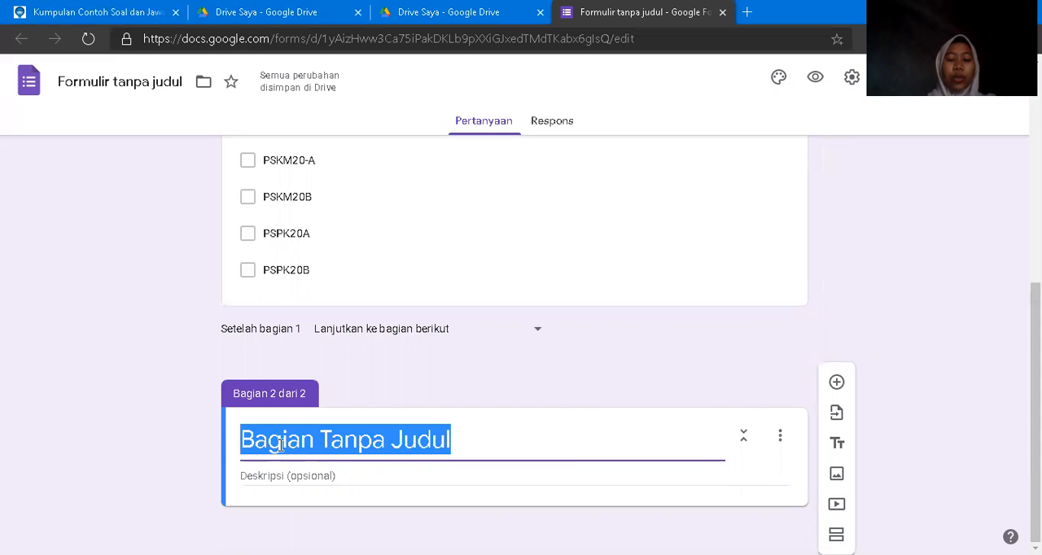
{"action": "type", "text": "P"}
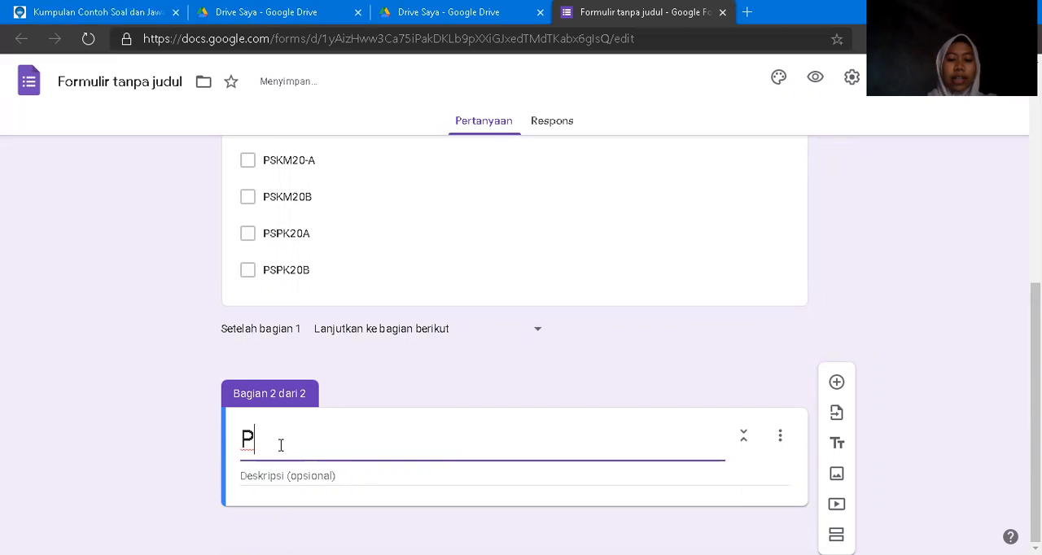
{"action": "type", "text": "ilihla"}
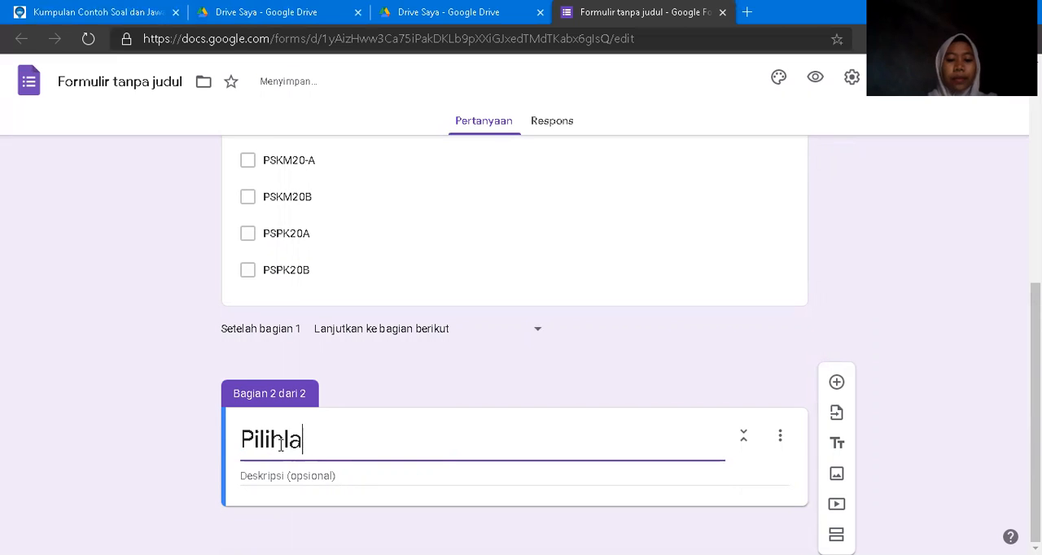
{"action": "type", "text": "h jjawaban yan"}
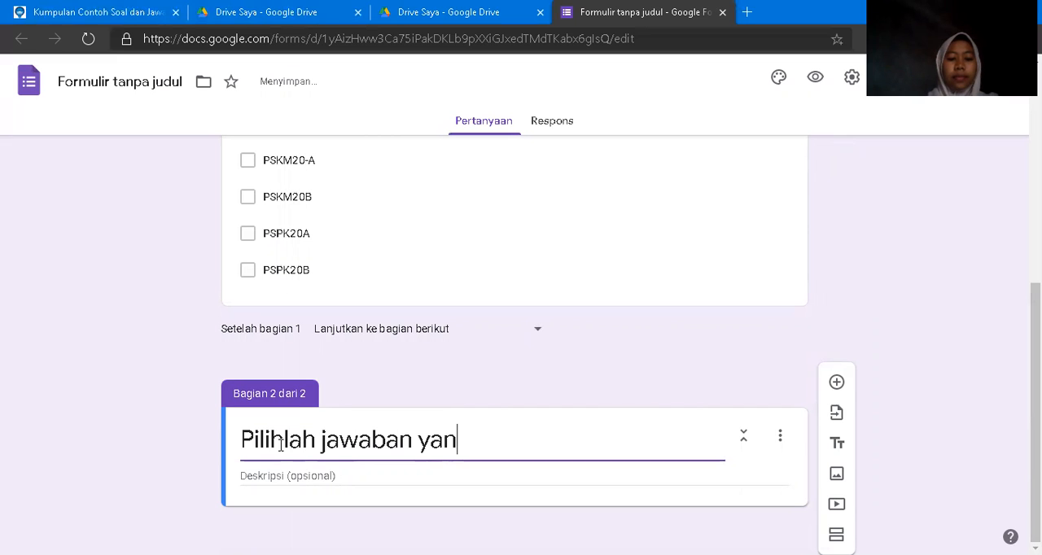
{"action": "type", "text": "g dianggap apling tepat"}
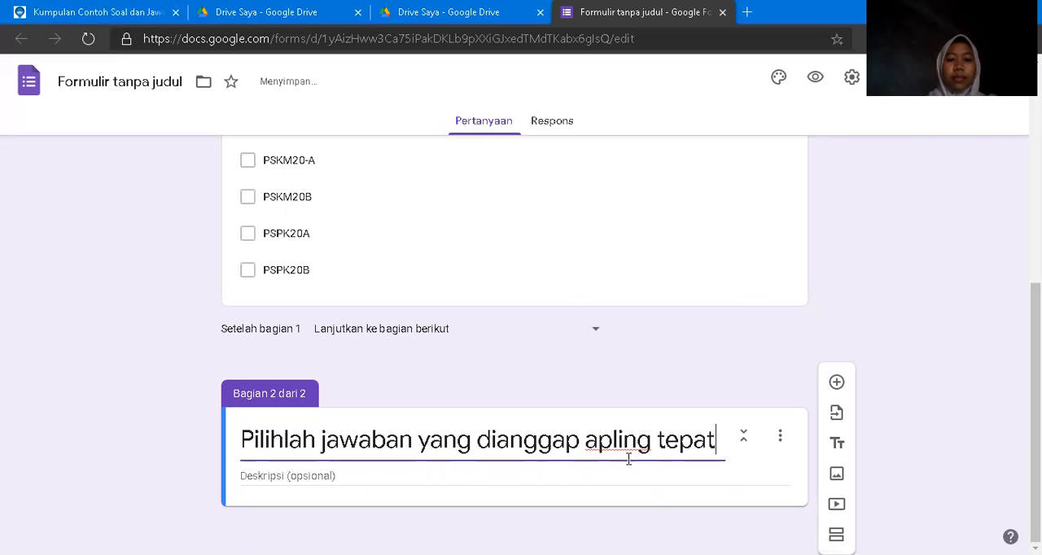
Correct the misspelled word "apling" in the section title to "paling".
{"action": "left_click", "coordinate": [606, 442]}
{"action": "key", "text": "BackSpace"}
{"action": "key", "text": "BackSpace"}
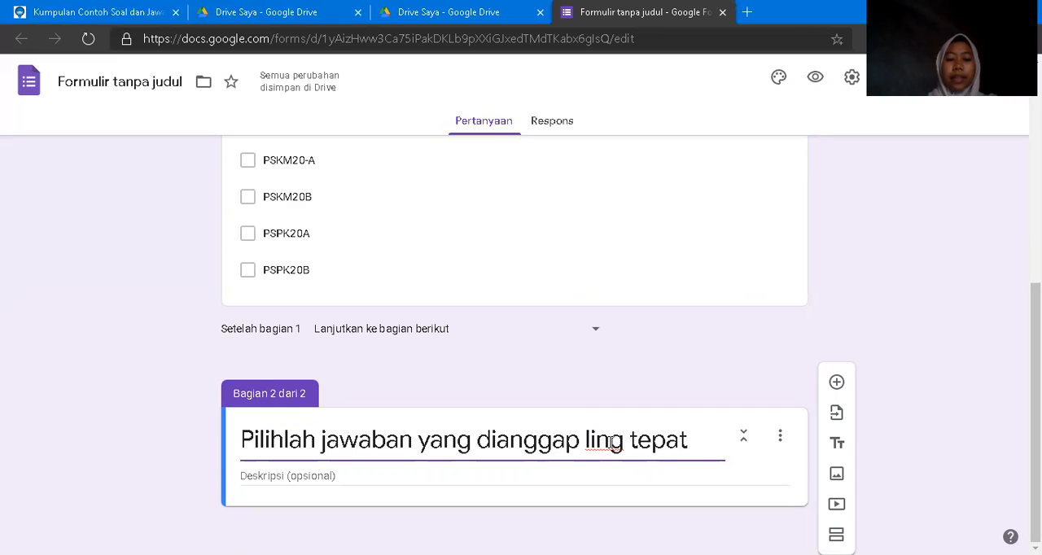
{"action": "type", "text": "pa"}
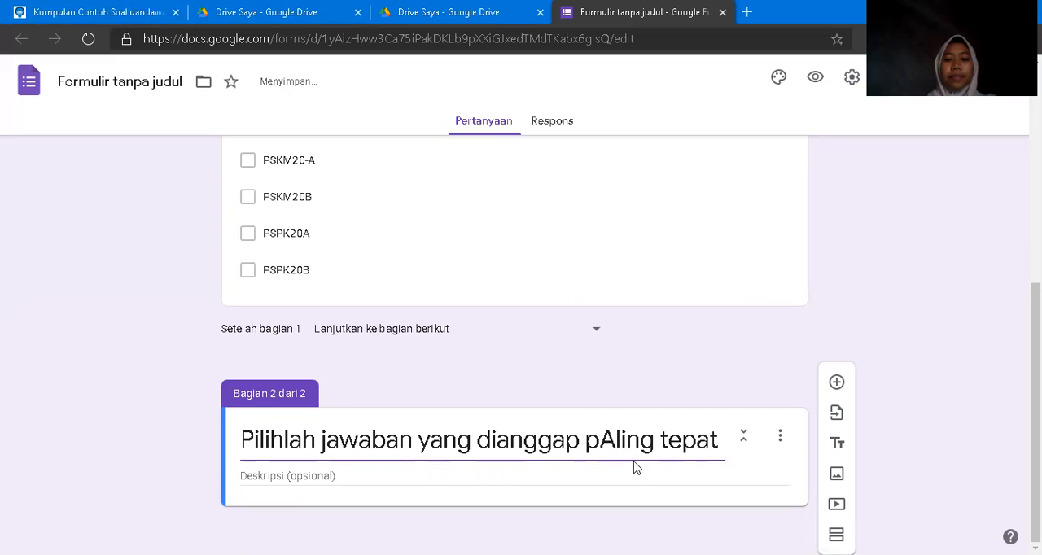
{"action": "key", "text": "BackSpace"}
{"action": "type", "text": "a"}
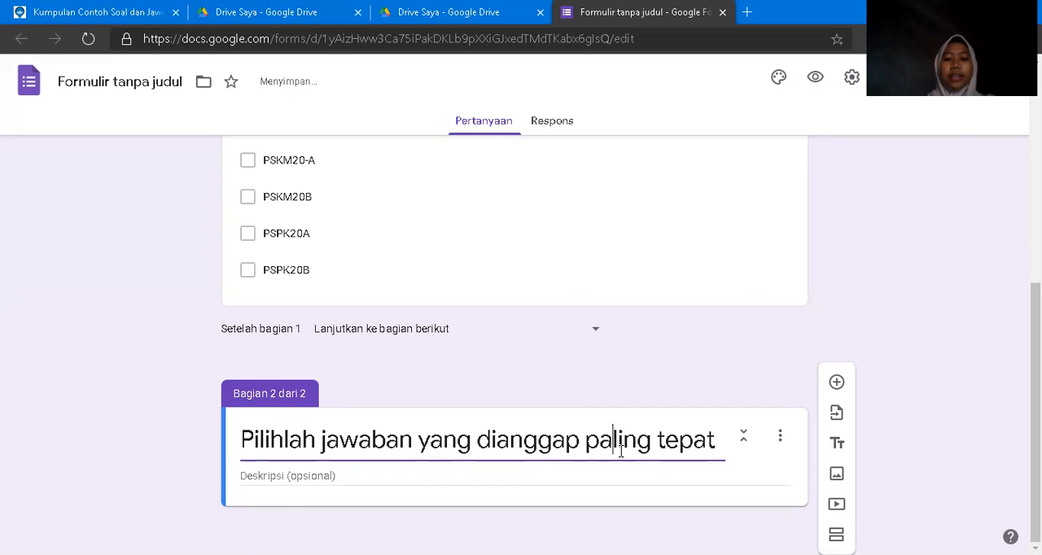
{"action": "left_click", "coordinate": [500, 474]}
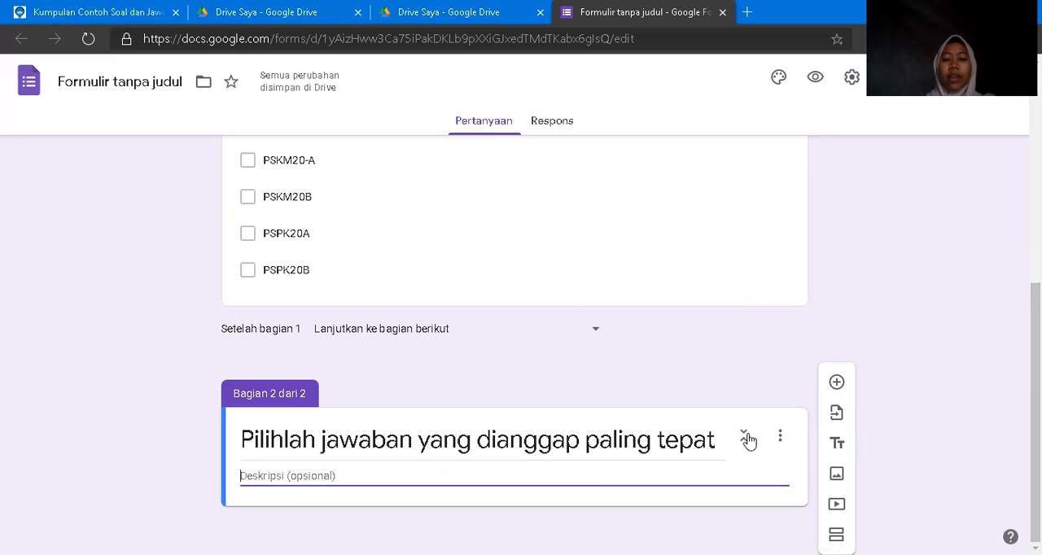
Add a question to section 2 and copy in "Dalam proses pengolahan alumunium terdapat 2 kali proses, yaitu..." from the pinterpandai.com page.
{"action": "left_click", "coordinate": [835, 383]}
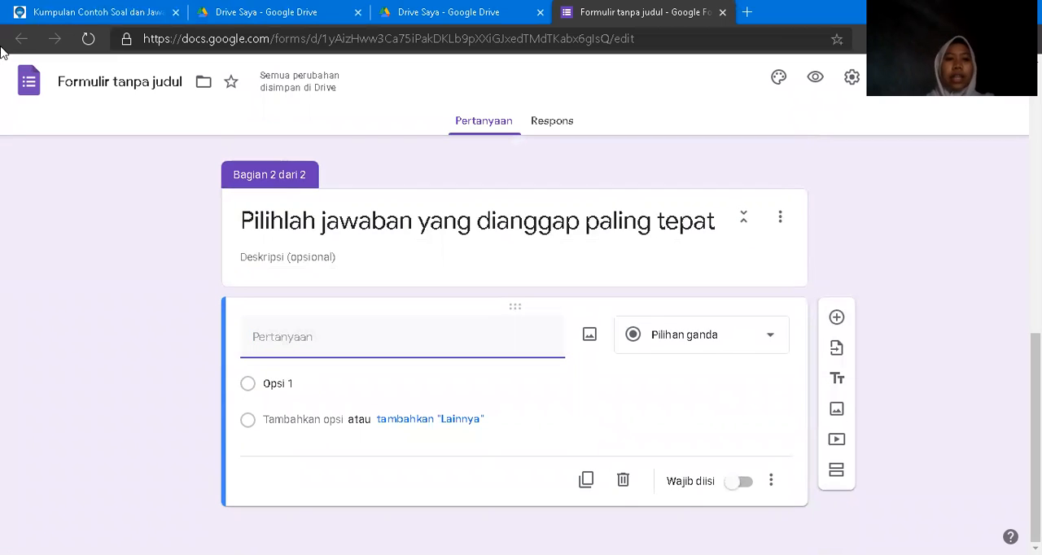
{"action": "left_click", "coordinate": [70, 12]}
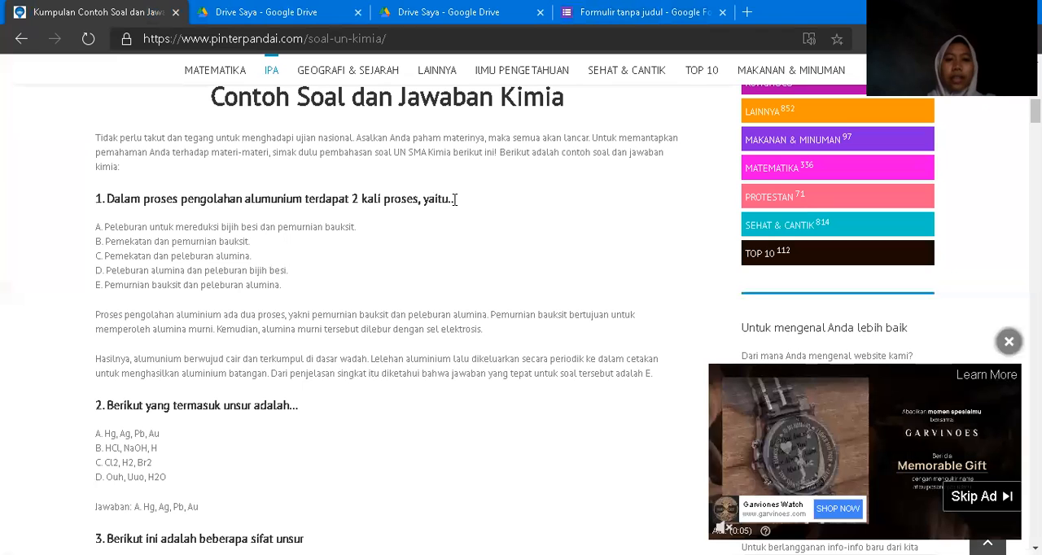
{"action": "left_click_drag", "start_coordinate": [455, 195], "coordinate": [108, 192]}
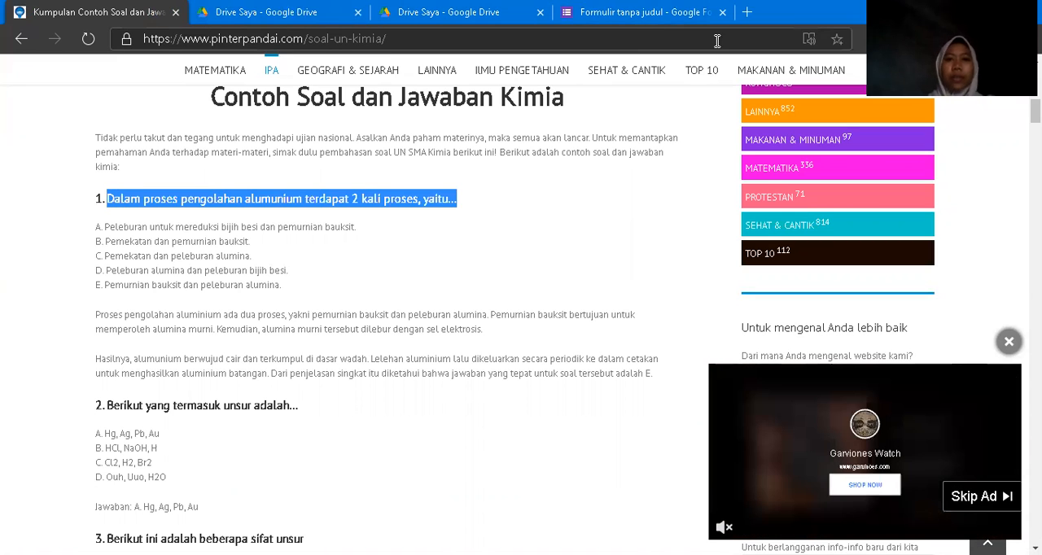
{"action": "left_click", "coordinate": [684, 12]}
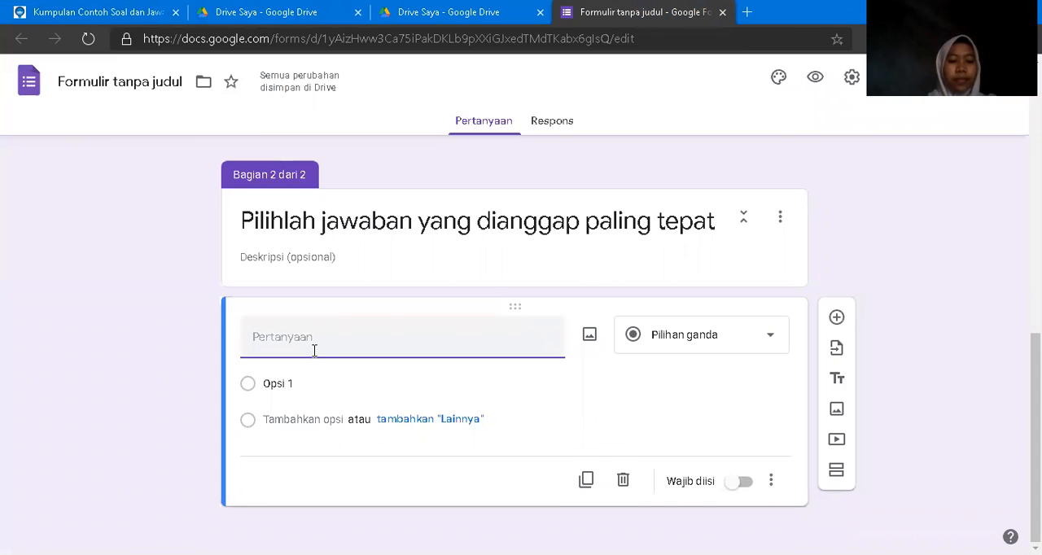
{"action": "type", "text": "Dalam proses pengolahan alumunium terdapat 2 kali proses, yaitu..."}
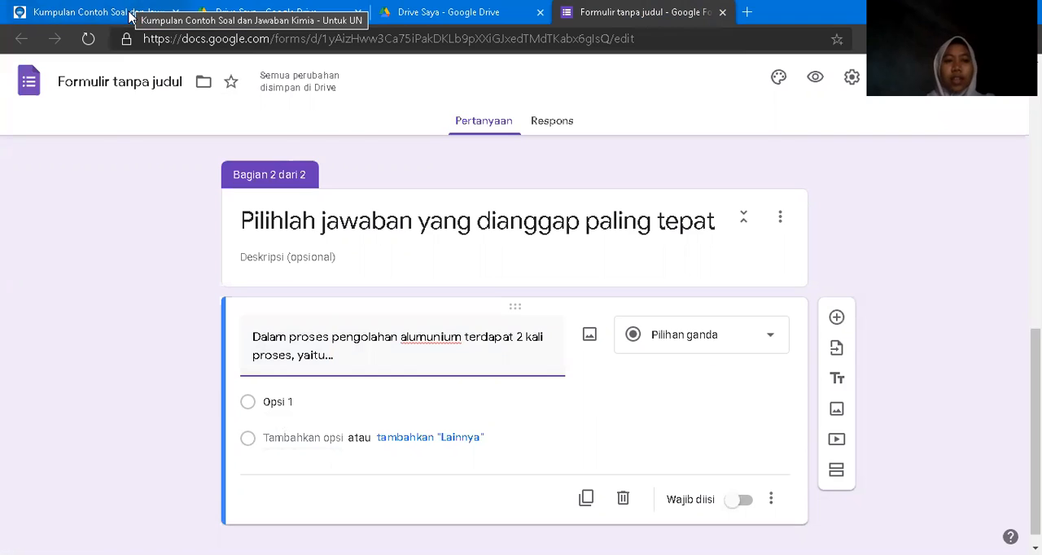
Copy answers A to E of question 1 from the pinterpandai.com page into the aluminium question's options.
{"action": "left_click", "coordinate": [90, 12]}
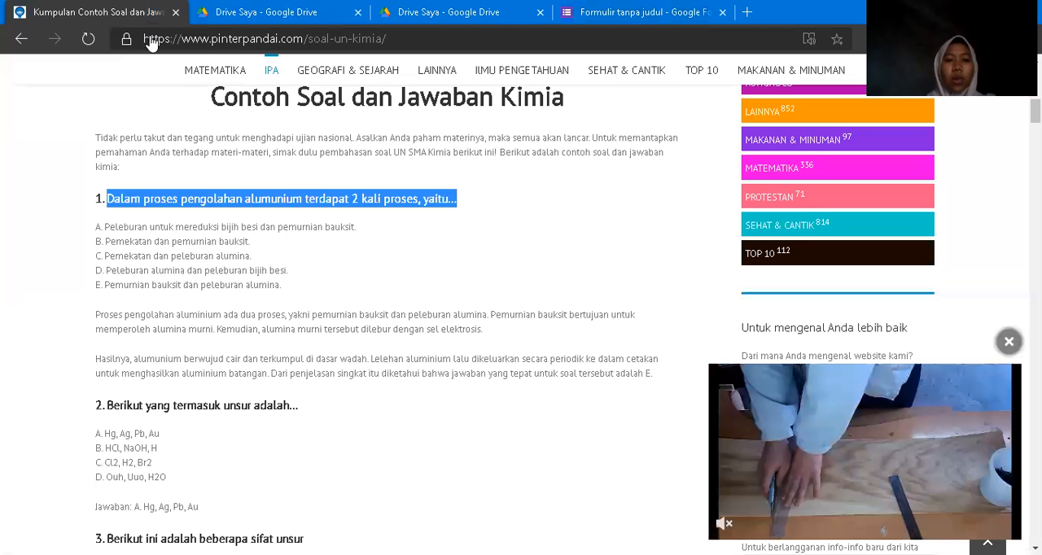
{"action": "left_click", "coordinate": [282, 284]}
{"action": "left_click_drag", "start_coordinate": [282, 286], "coordinate": [95, 226]}
{"action": "key", "text": "ctrl+c"}
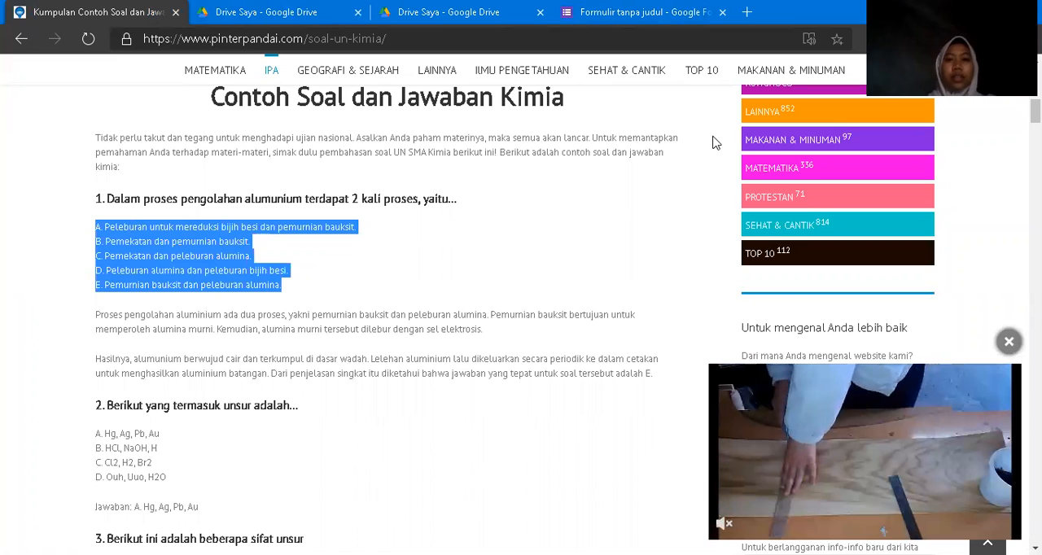
{"action": "left_click", "coordinate": [643, 12]}
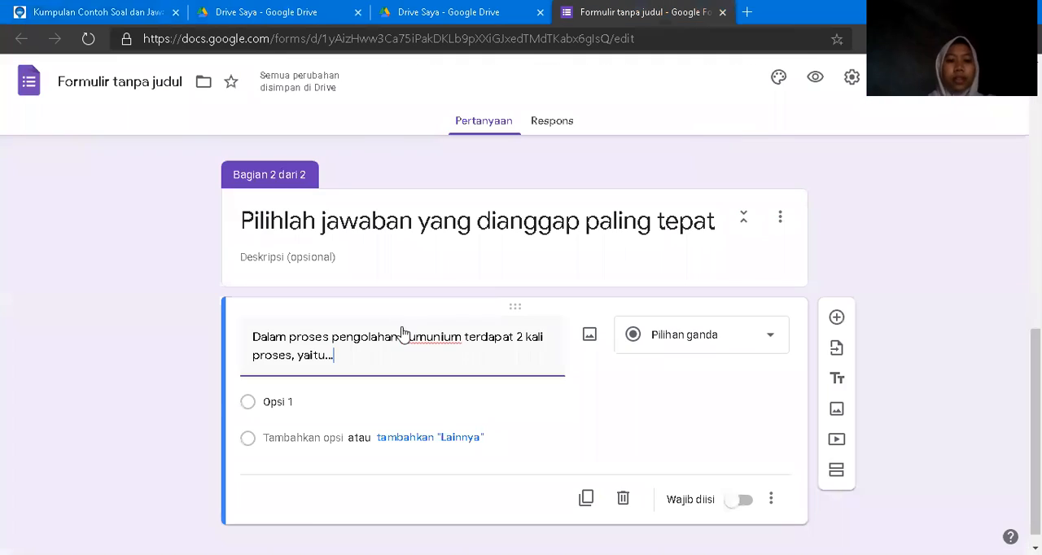
{"action": "left_click", "coordinate": [289, 404]}
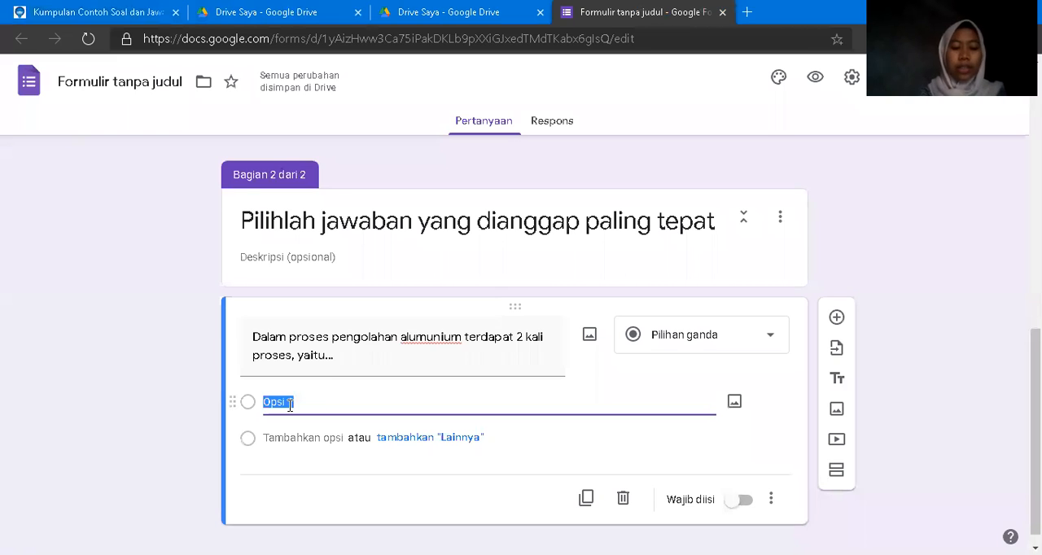
{"action": "key", "text": "ctrl+v"}
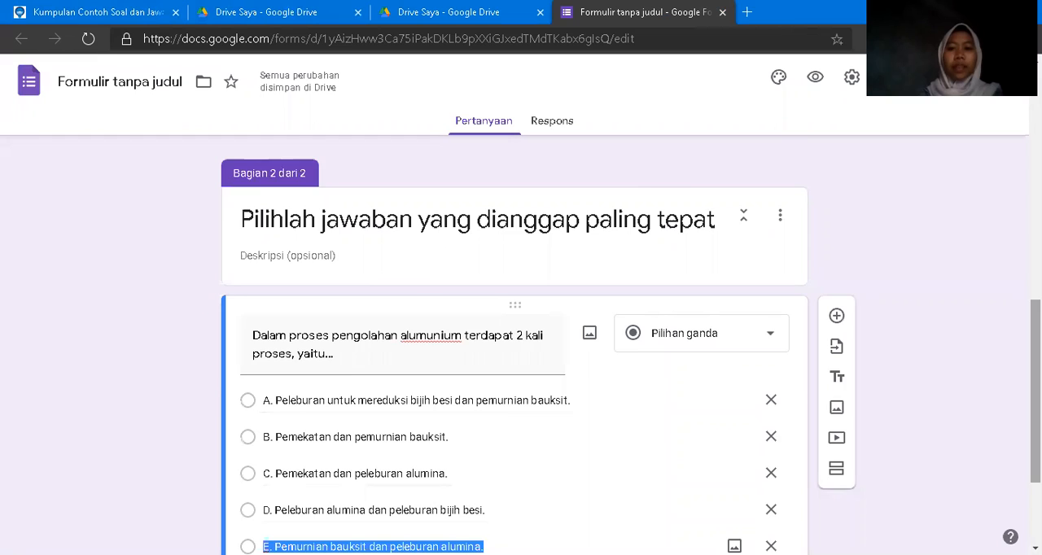
Remove the "E." prefix from the last answer option, "Pemurnian bauksit dan peleburan alumina.".
{"action": "scroll", "coordinate": [614, 437], "scroll_direction": "down", "scroll_amount": 2}
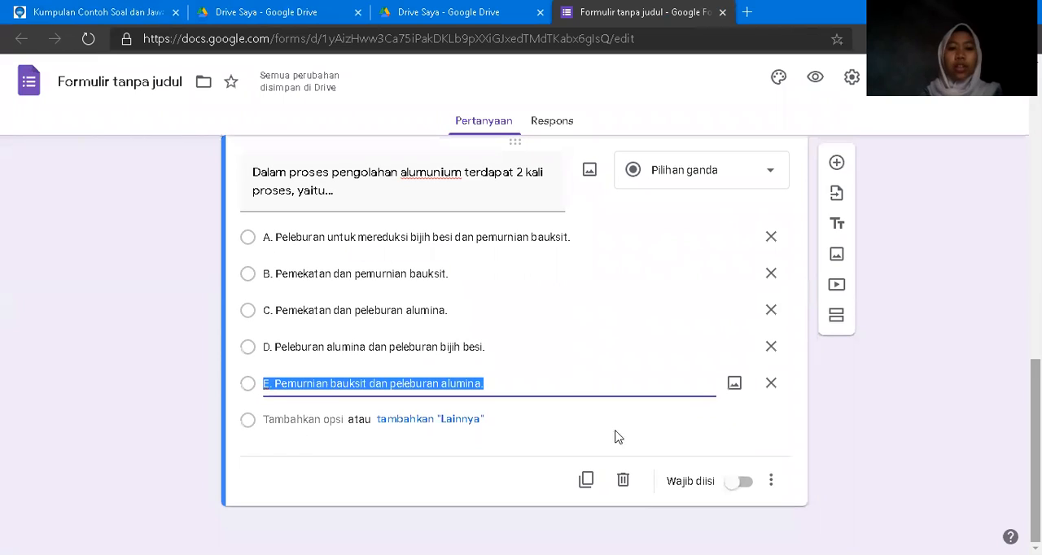
{"action": "left_click", "coordinate": [274, 384]}
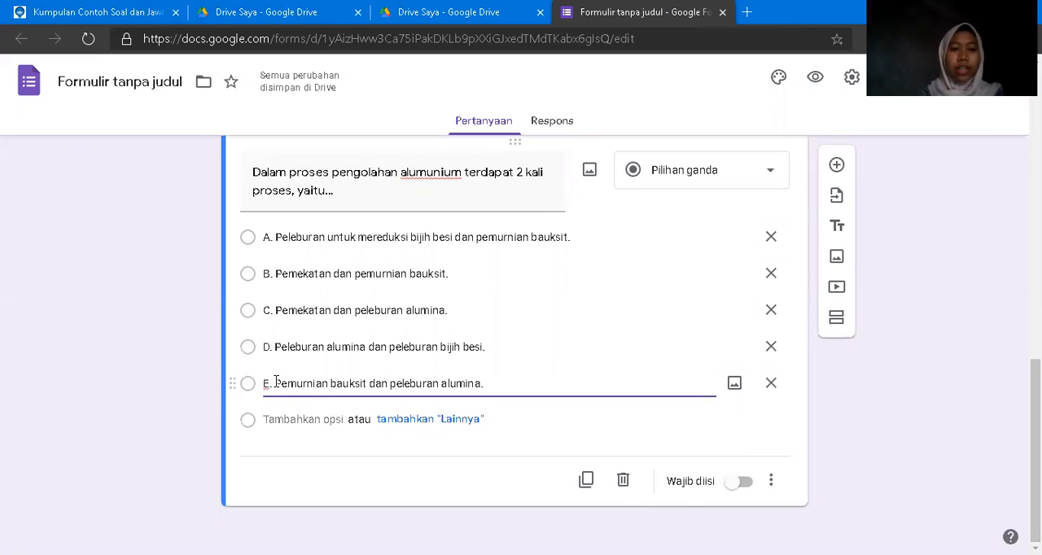
{"action": "key", "text": "BackSpace"}
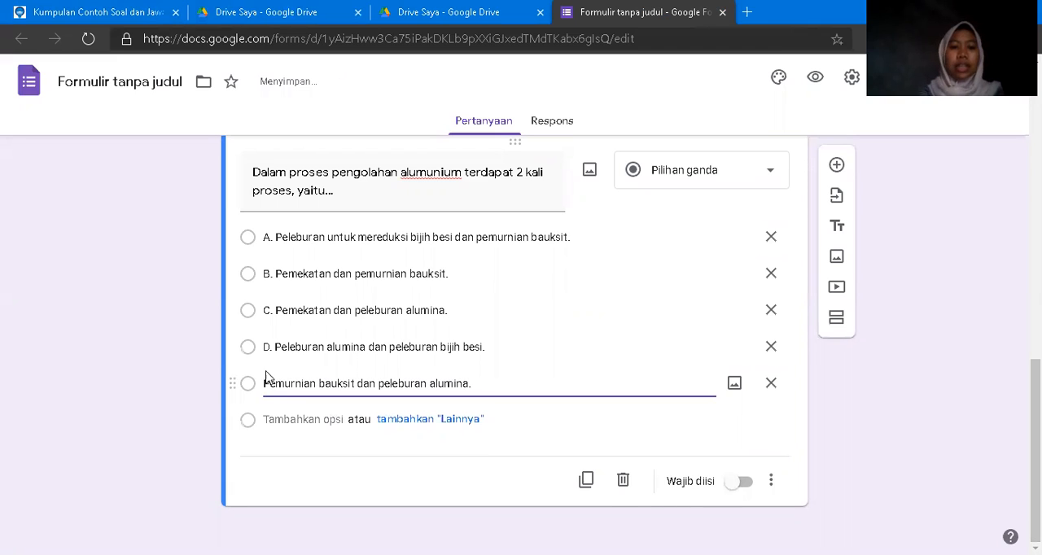
Remove the "D." and "C." prefixes from the fourth and third answer options of the aluminium question.
{"action": "left_click", "coordinate": [274, 349]}
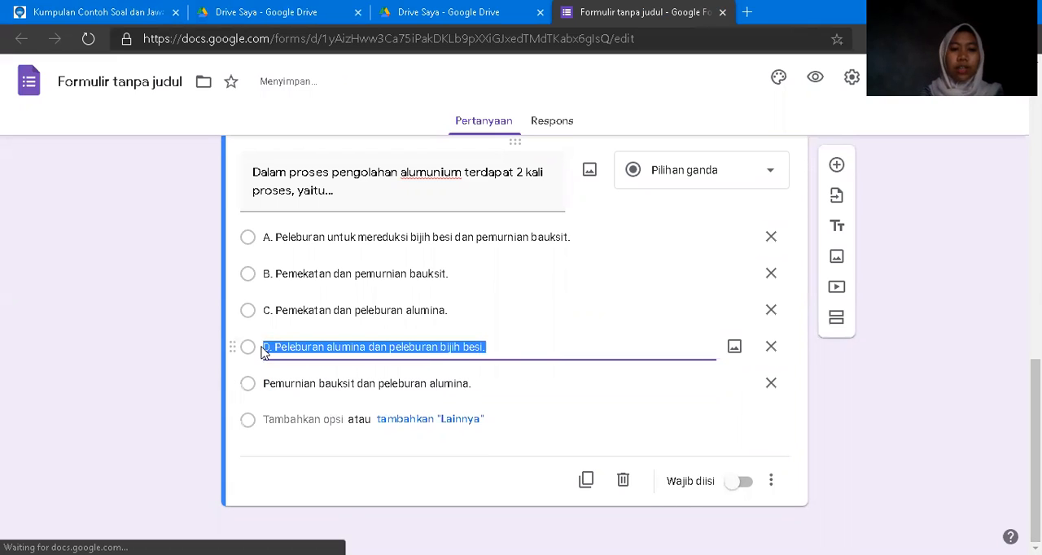
{"action": "left_click", "coordinate": [274, 347]}
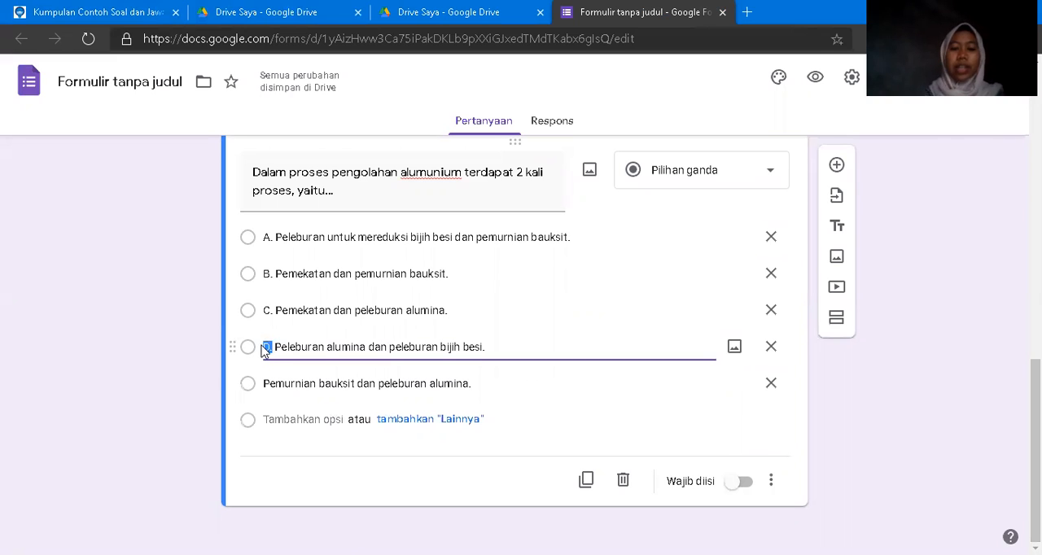
{"action": "key", "text": "BackSpace"}
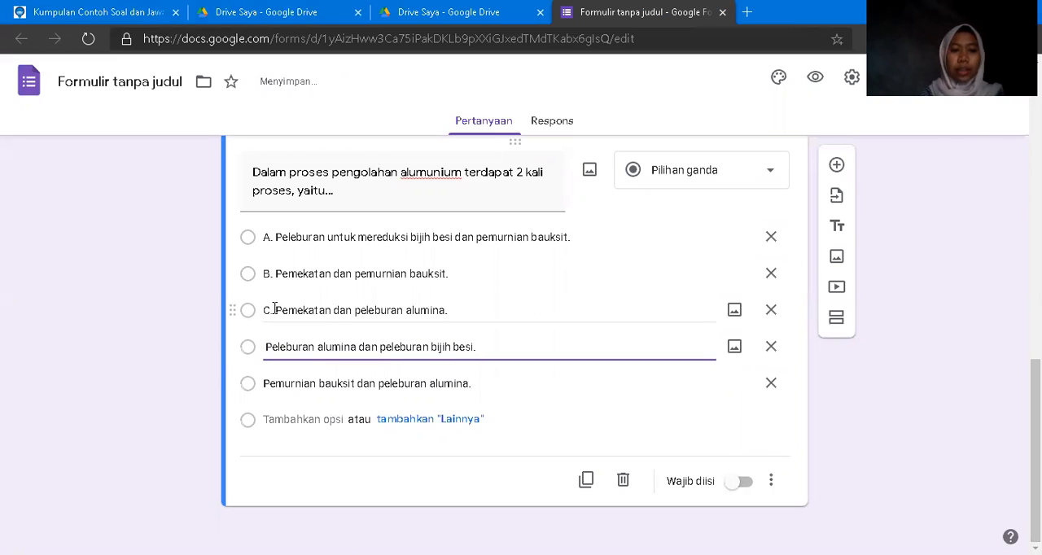
{"action": "left_click", "coordinate": [273, 310]}
{"action": "left_click", "coordinate": [274, 310]}
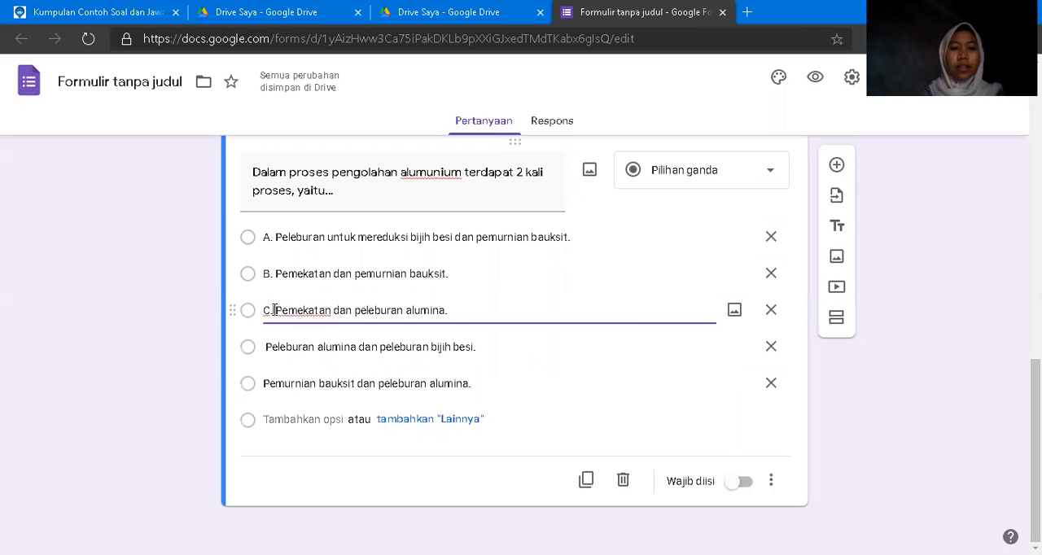
{"action": "key", "text": "BackSpace"}
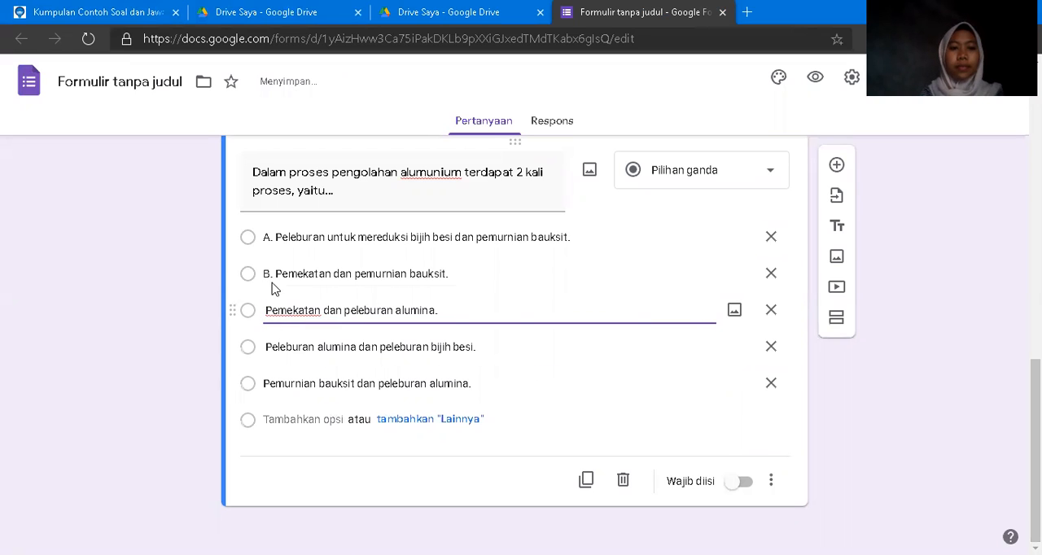
Remove the "B." and "A." prefixes from the second and first answer options of the aluminium question.
{"action": "left_click", "coordinate": [275, 273]}
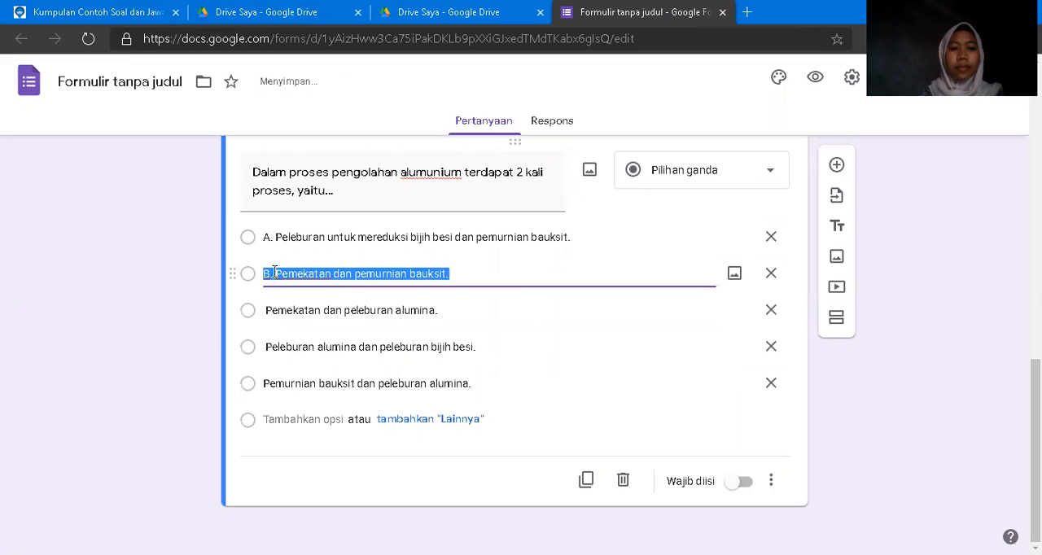
{"action": "left_click", "coordinate": [271, 273]}
{"action": "key", "text": "BackSpace"}
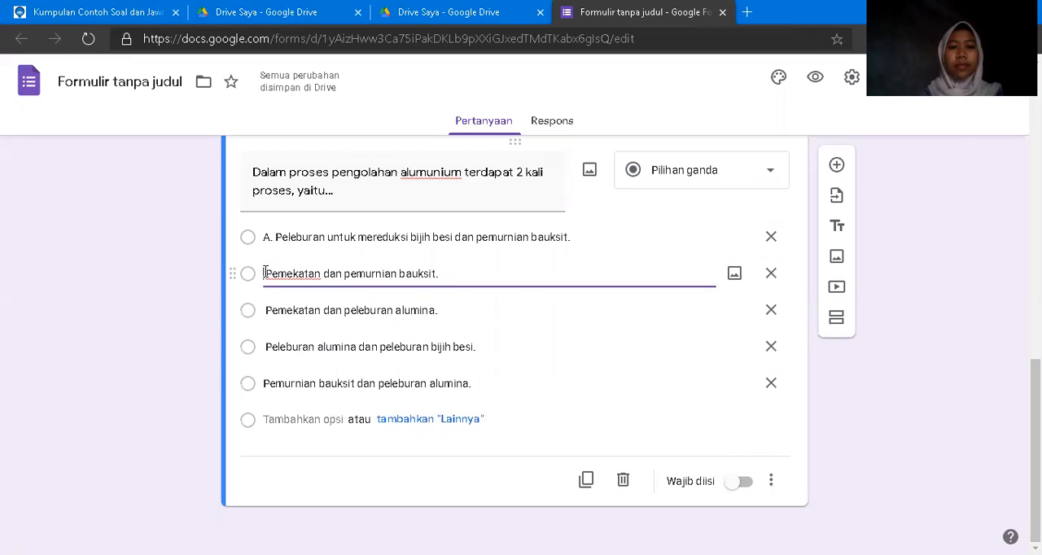
{"action": "left_click", "coordinate": [273, 237]}
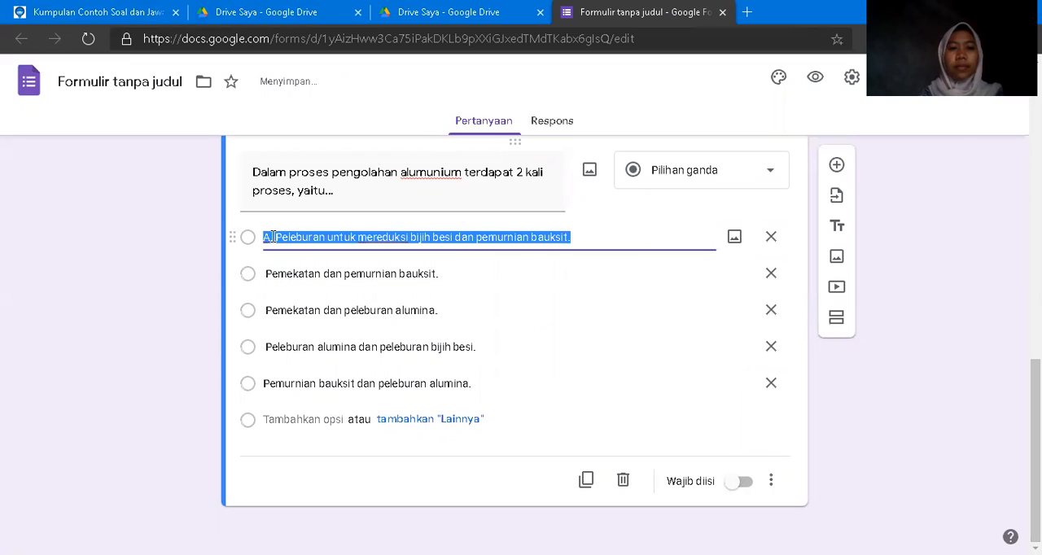
{"action": "left_click", "coordinate": [272, 237]}
{"action": "key", "text": "BackSpace"}
{"action": "key", "text": "BackSpace"}
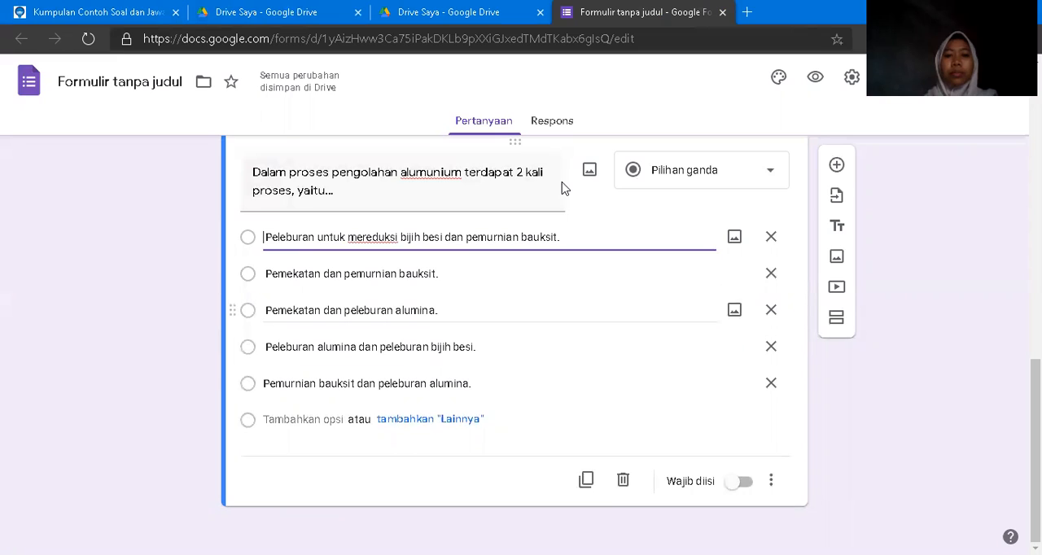
Make the form a quiz in its settings and stop respondents from seeing missed questions (Pertanyaan tak terjawab) and correct answers (Jawaban yang benar).
{"action": "left_click", "coordinate": [850, 78]}
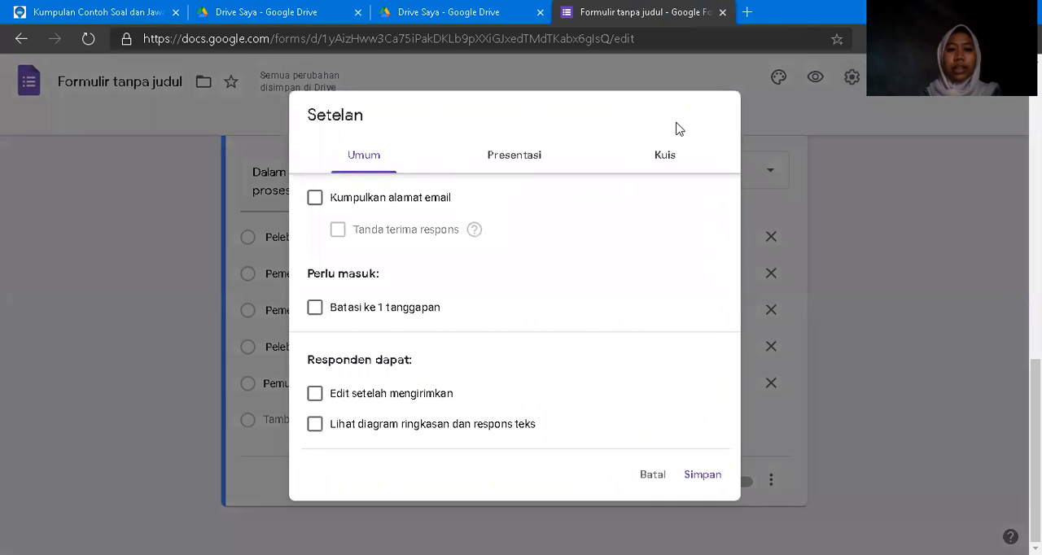
{"action": "left_click", "coordinate": [661, 159]}
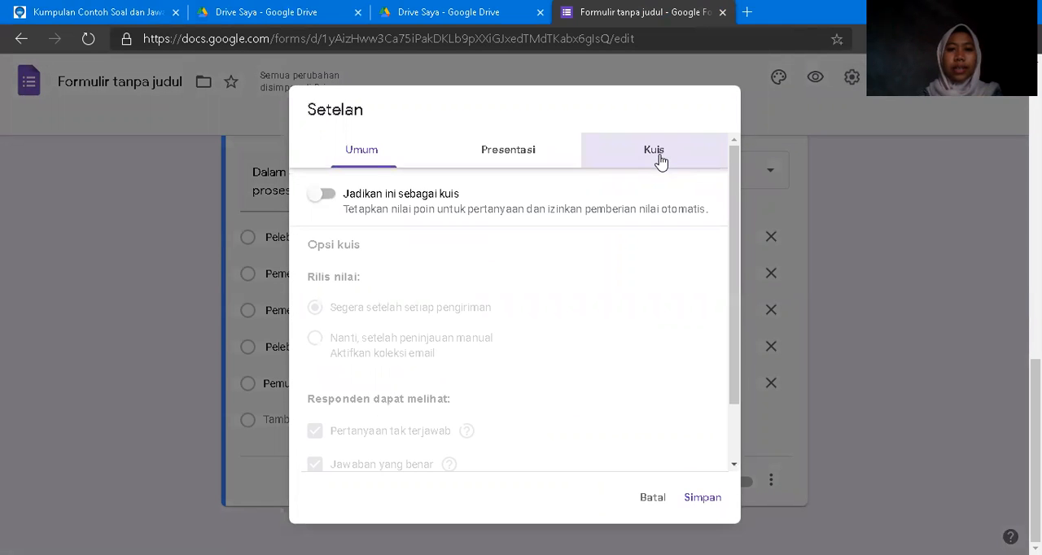
{"action": "left_click", "coordinate": [322, 195]}
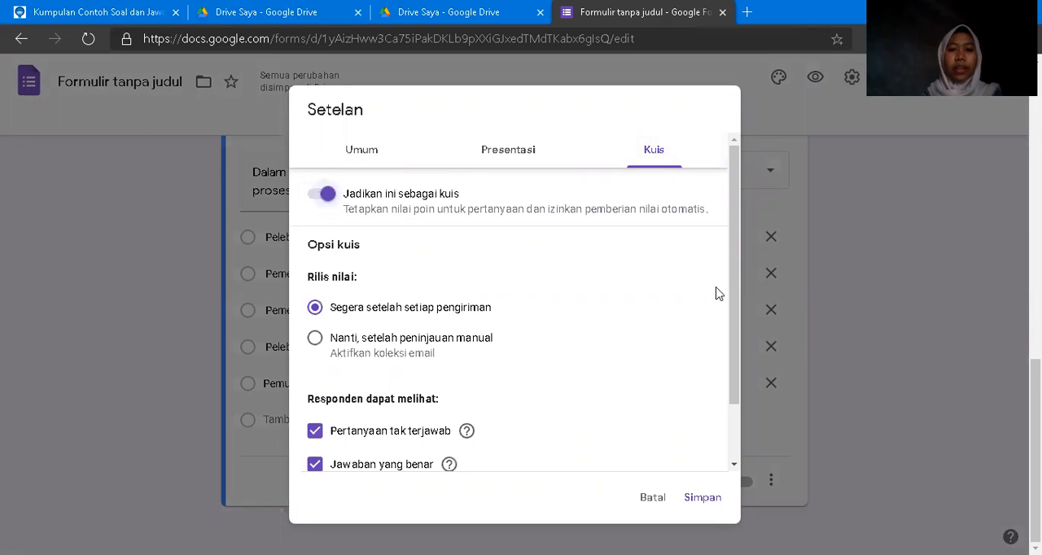
{"action": "left_click_drag", "start_coordinate": [734, 277], "coordinate": [734, 420]}
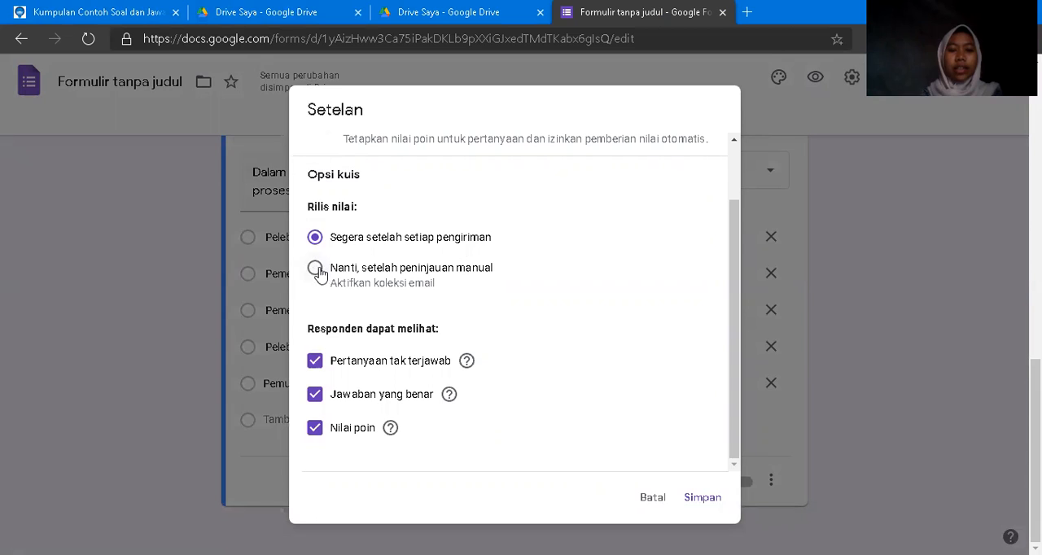
{"action": "left_click", "coordinate": [315, 362]}
{"action": "left_click", "coordinate": [315, 396]}
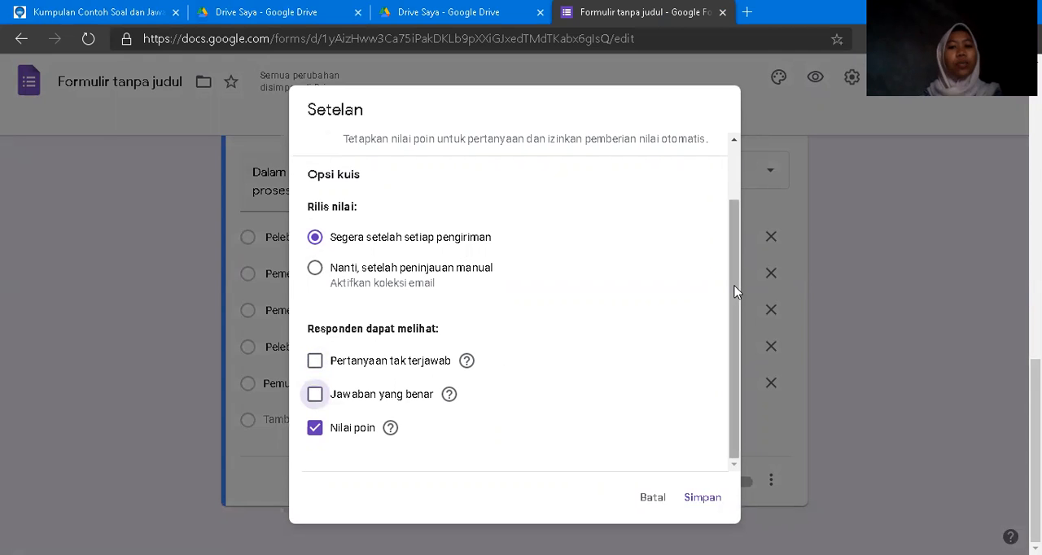
{"action": "left_click_drag", "start_coordinate": [734, 285], "coordinate": [734, 326]}
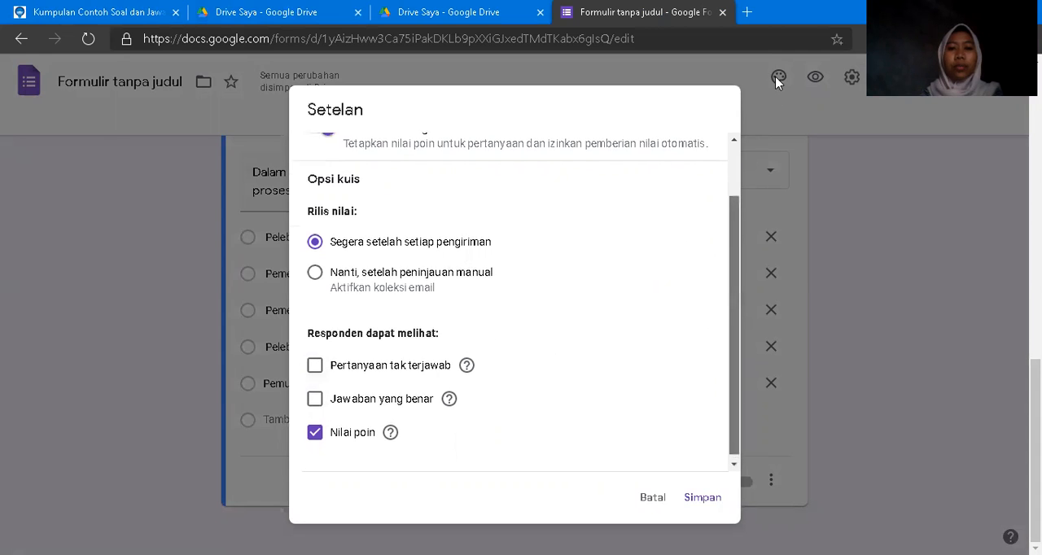
In the presentation settings, enable shuffled question order (Acak urutan pertanyaan) and disable the link to submit another response.
{"action": "scroll", "coordinate": [729, 245], "scroll_direction": "up", "scroll_amount": 2}
{"action": "left_click", "coordinate": [493, 149]}
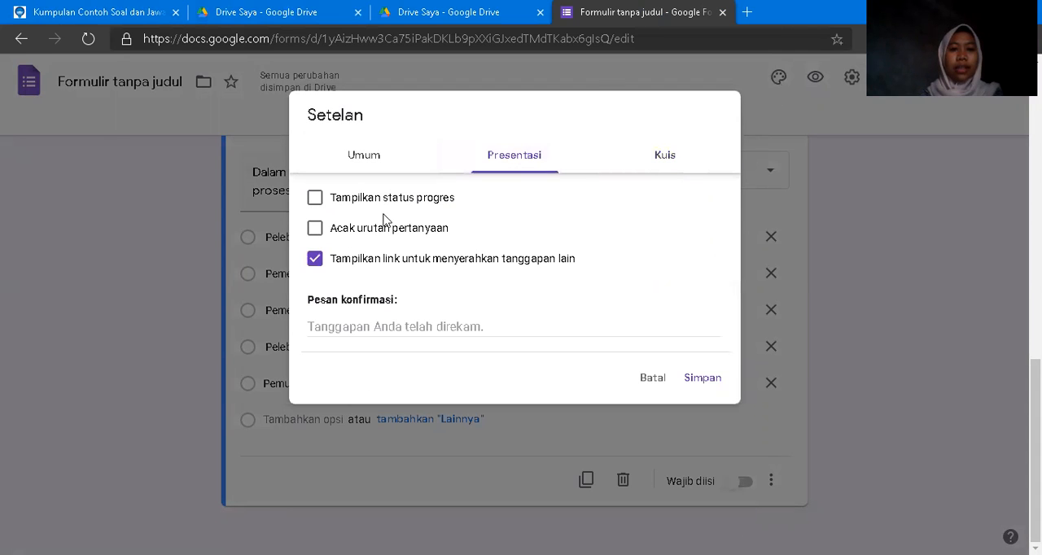
{"action": "left_click", "coordinate": [314, 229]}
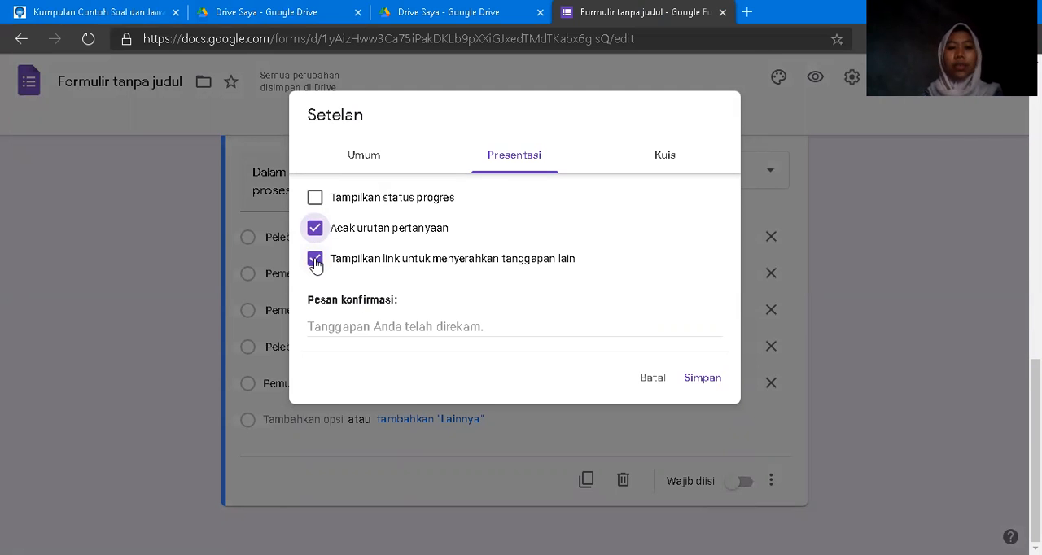
{"action": "left_click", "coordinate": [315, 259]}
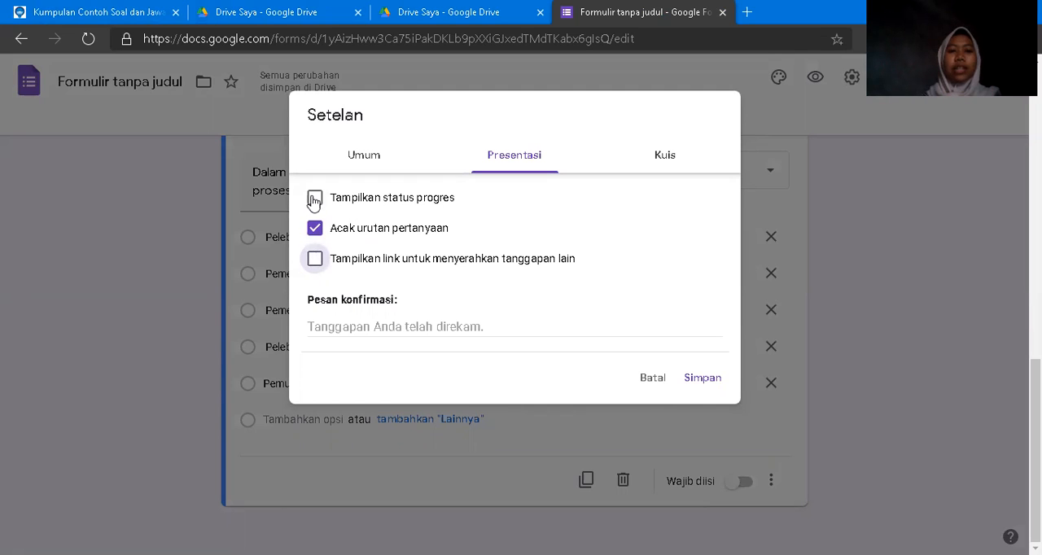
Limit respondents to 1 response (Batasi ke 1 tanggapan) in the general settings and save the form settings.
{"action": "left_click", "coordinate": [356, 165]}
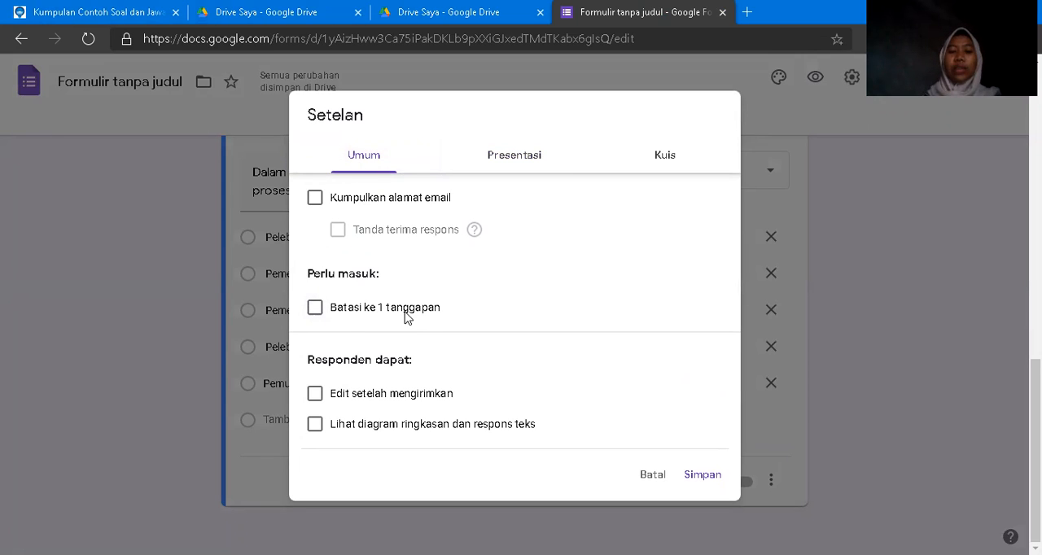
{"action": "left_click", "coordinate": [314, 308]}
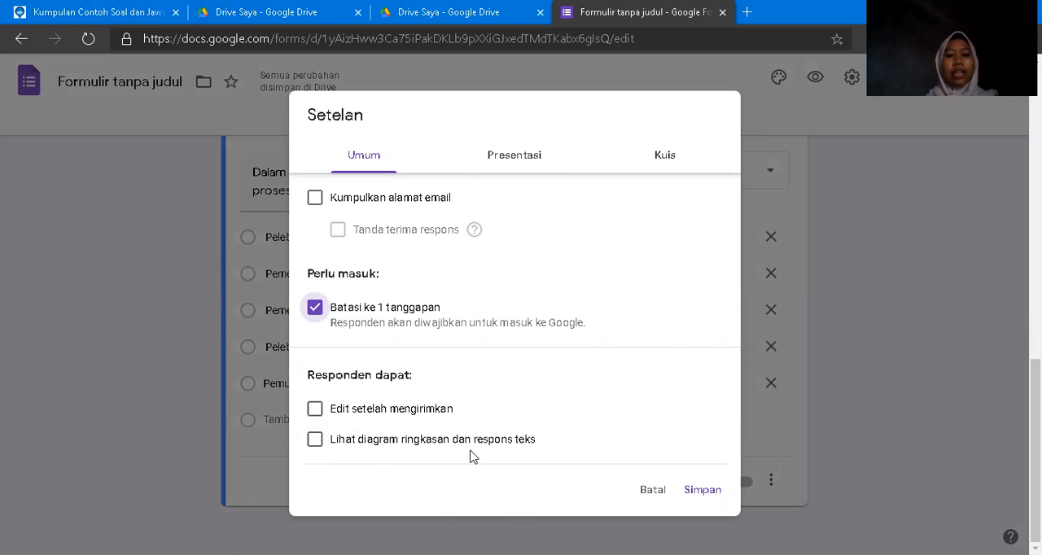
{"action": "left_click", "coordinate": [701, 490]}
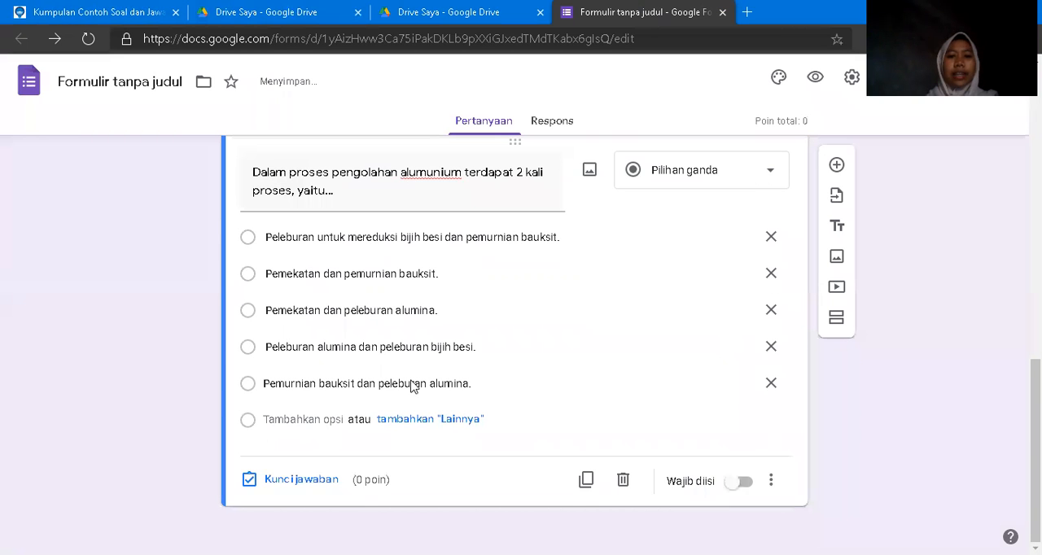
Set "Pemurnian bauksit dan peleburan alumina." as the aluminium question's correct answer, worth 20 points, and make the question required.
{"action": "left_click", "coordinate": [283, 482]}
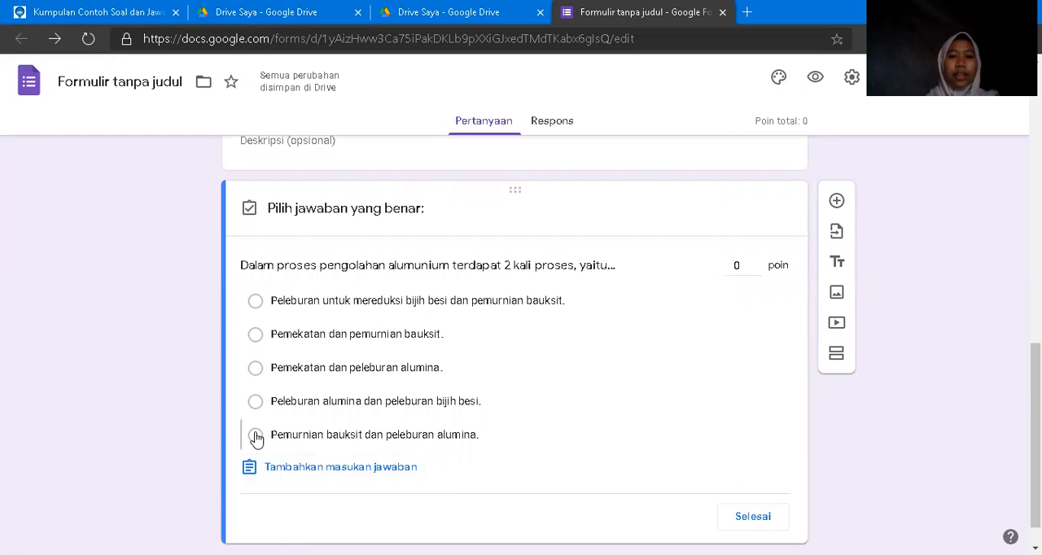
{"action": "left_click", "coordinate": [256, 436]}
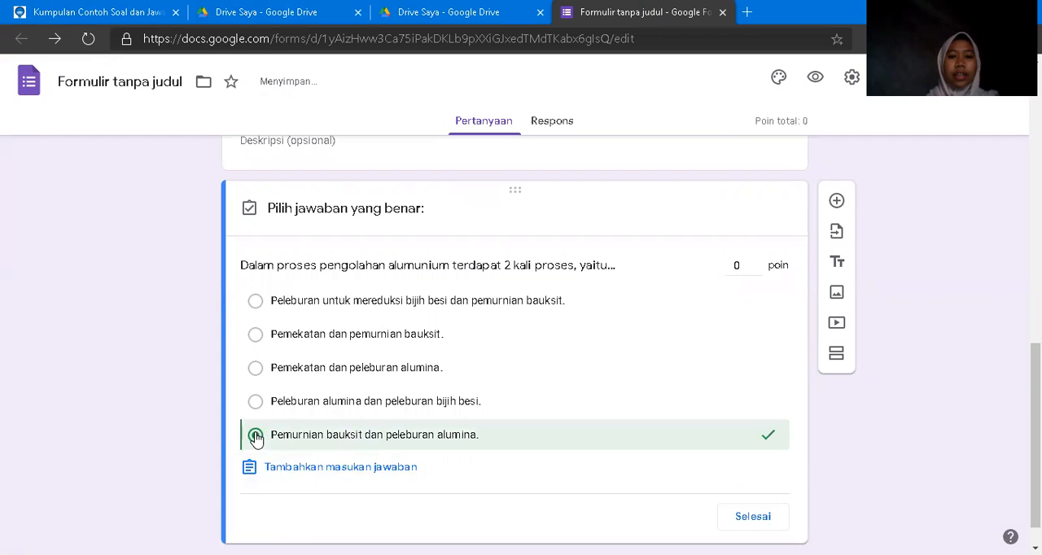
{"action": "left_click", "coordinate": [739, 266]}
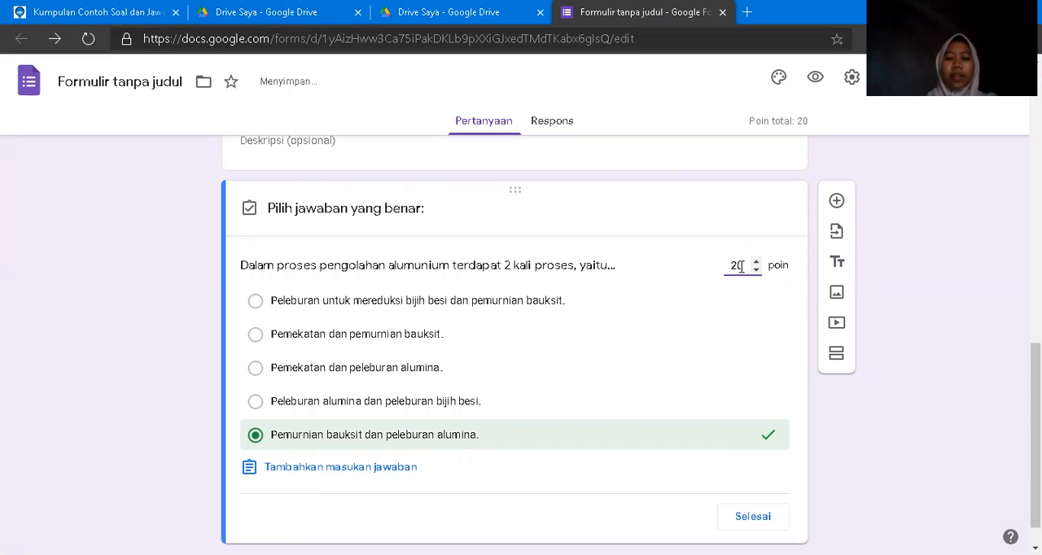
{"action": "left_click", "coordinate": [746, 525]}
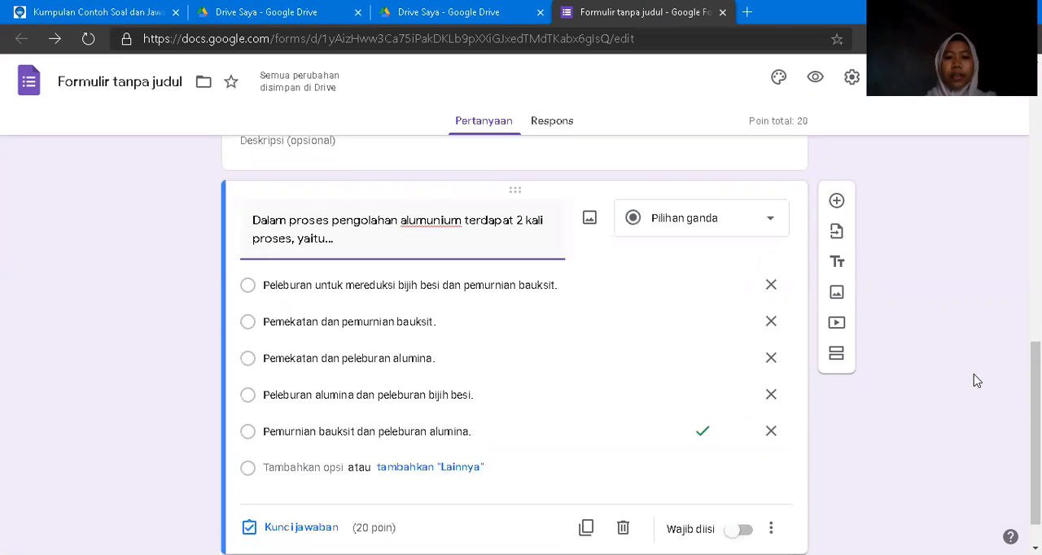
{"action": "left_click_drag", "start_coordinate": [1035, 430], "coordinate": [1036, 447]}
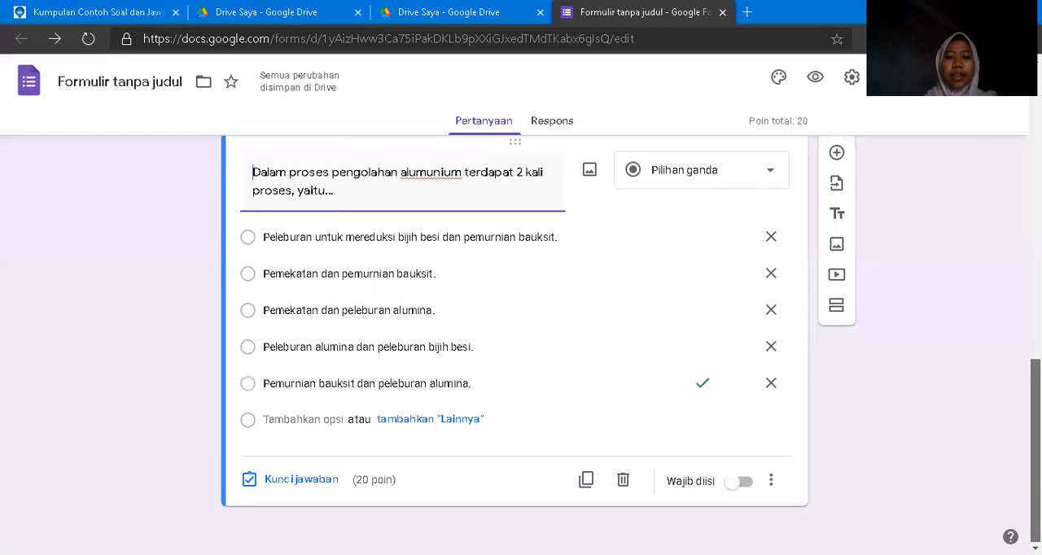
{"action": "left_click", "coordinate": [736, 483]}
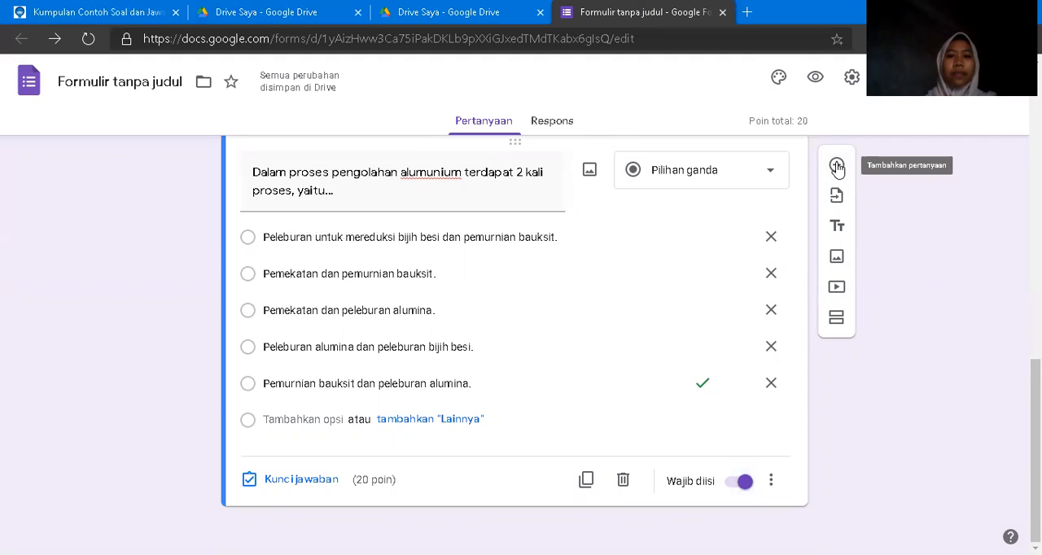
Add another question and copy in "Berikut yang termasuk unsur adalah..." from question 2 on the pinterpandai.com page.
{"action": "left_click", "coordinate": [837, 167]}
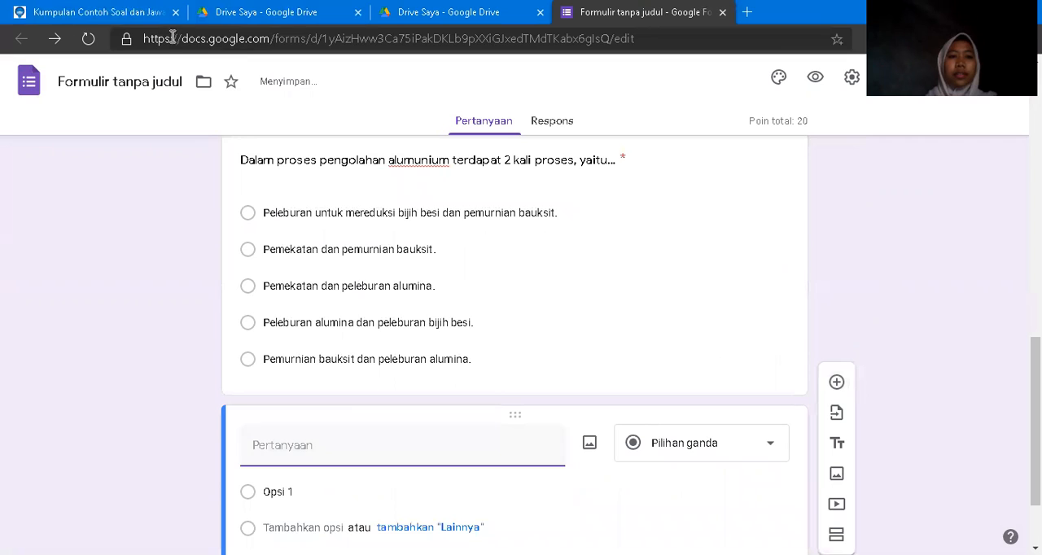
{"action": "left_click", "coordinate": [121, 13]}
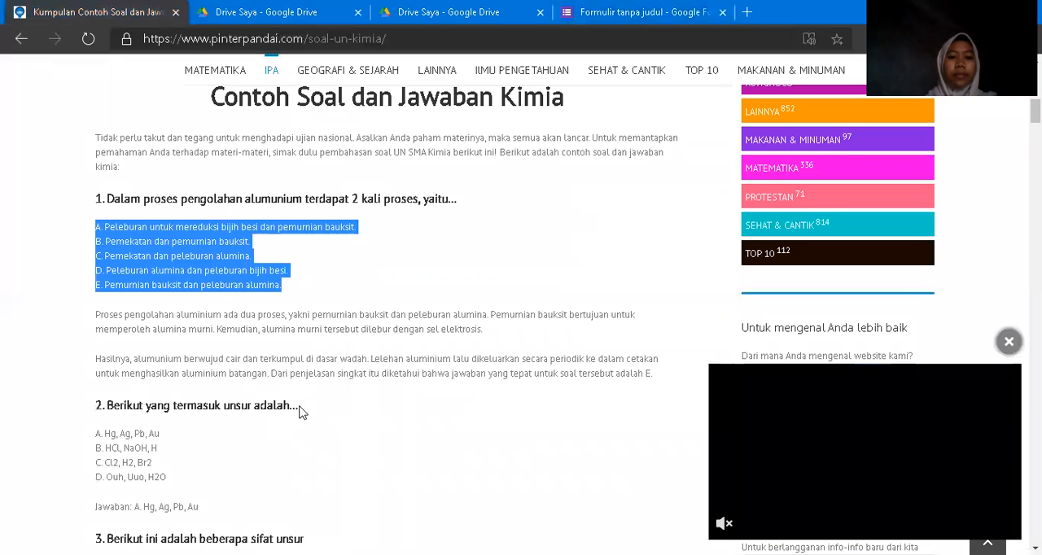
{"action": "left_click", "coordinate": [298, 410]}
{"action": "double_click", "coordinate": [284, 409]}
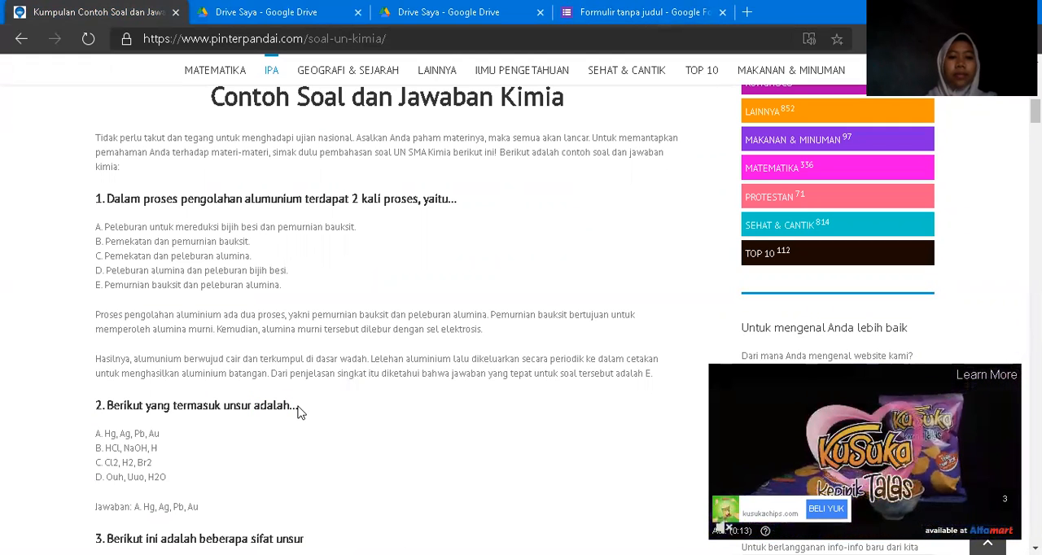
{"action": "left_click_drag", "start_coordinate": [298, 410], "coordinate": [106, 404]}
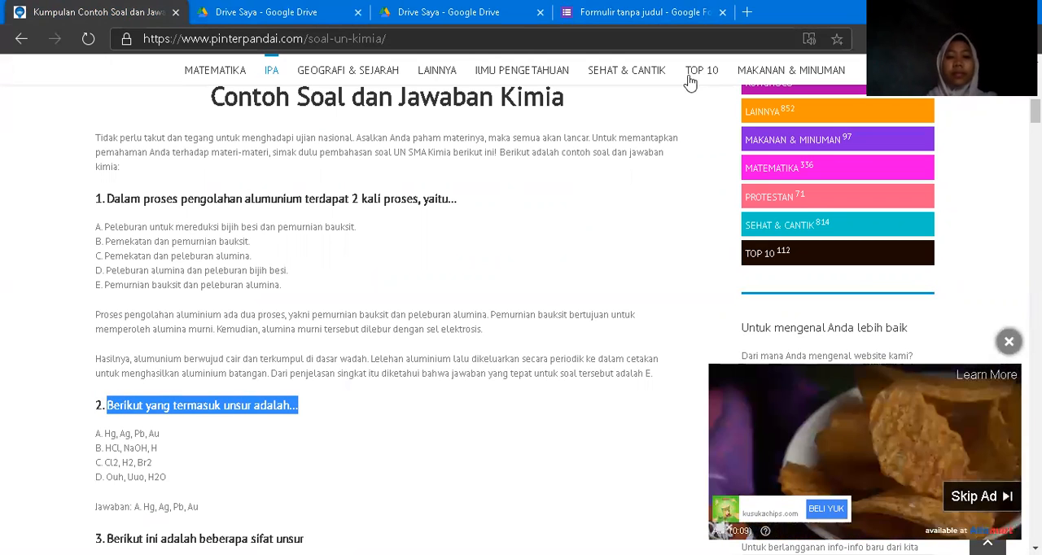
{"action": "key", "text": "ctrl+shift+Tab"}
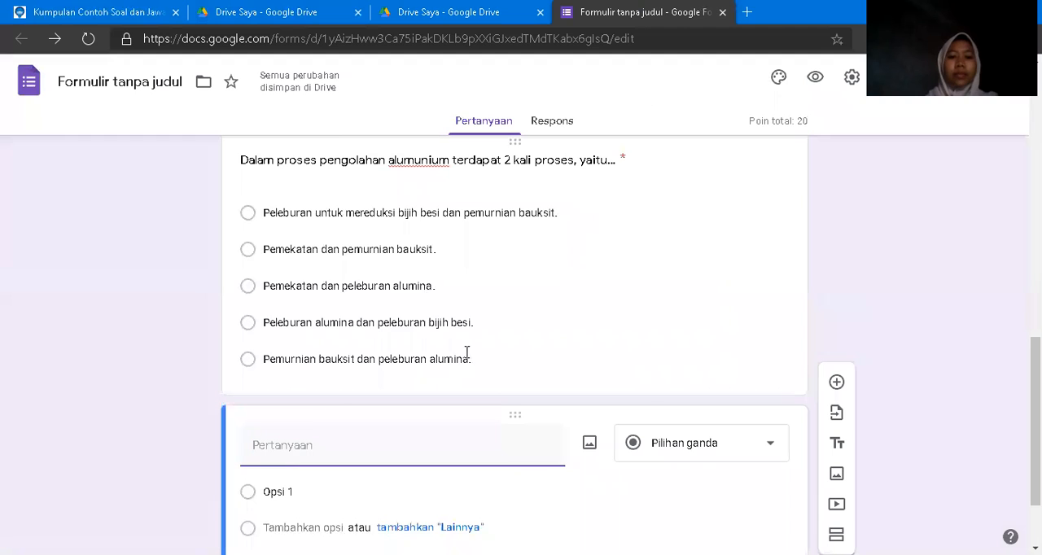
{"action": "type", "text": "Berikut yang termasuk unsur adalah..."}
Copy the four answer options A to D of question 2 from the pinterpandai.com page into the "Berikut yang termasuk unsur adalah..." question.
{"action": "left_click", "coordinate": [278, 491]}
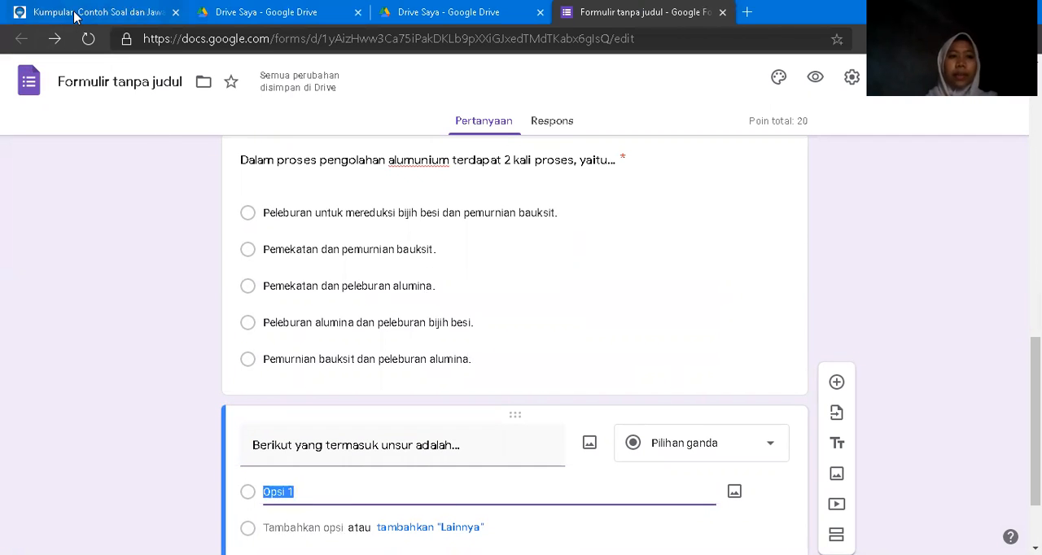
{"action": "left_click", "coordinate": [76, 16]}
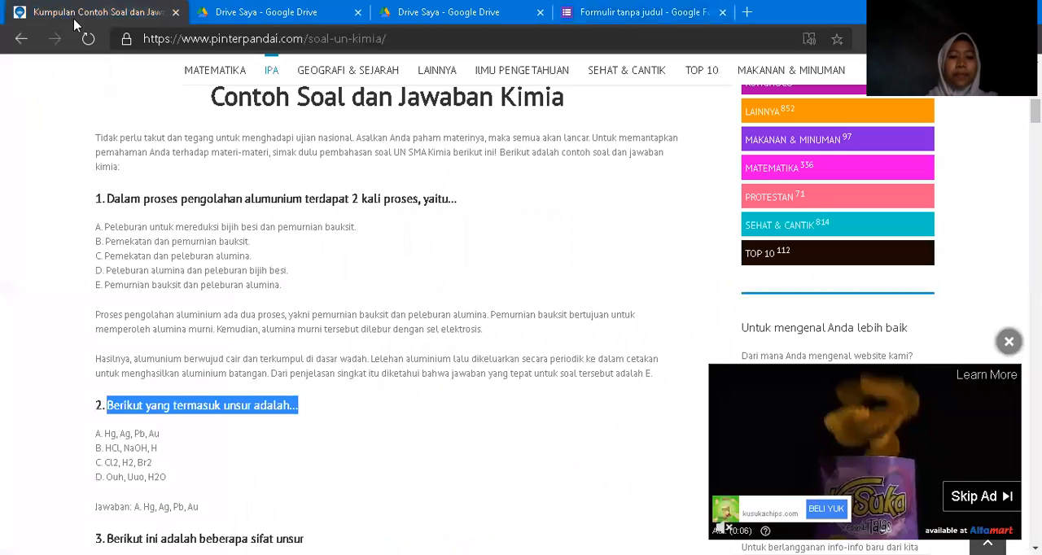
{"action": "left_click", "coordinate": [173, 486]}
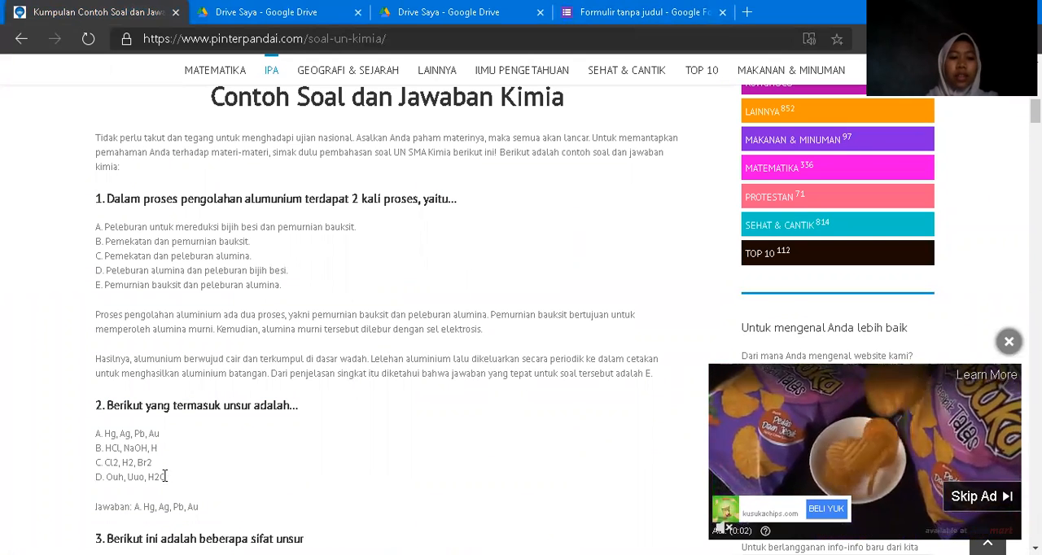
{"action": "left_click_drag", "start_coordinate": [166, 477], "coordinate": [102, 431]}
{"action": "key", "text": "ctrl+c"}
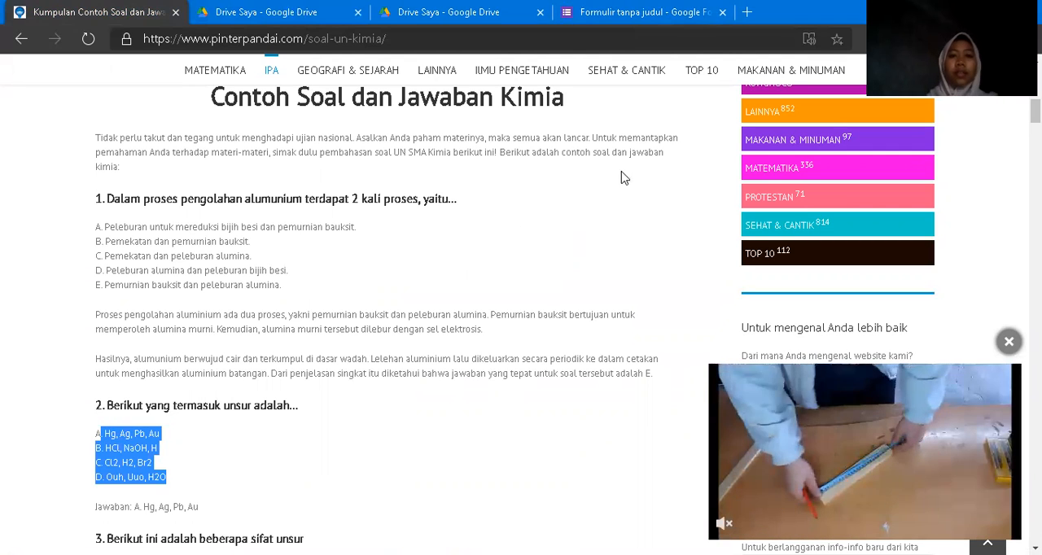
{"action": "left_click", "coordinate": [678, 23]}
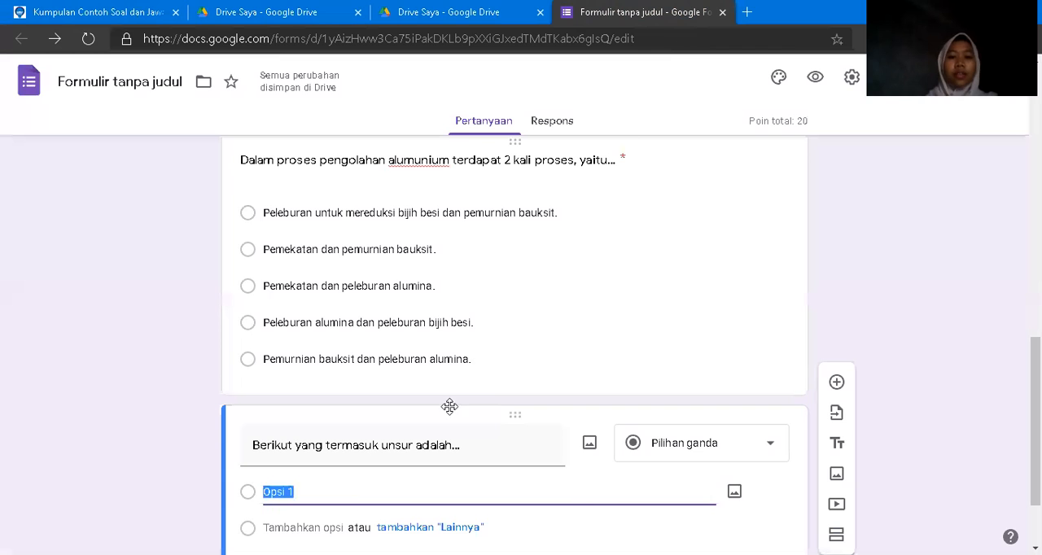
{"action": "key", "text": "ctrl+v"}
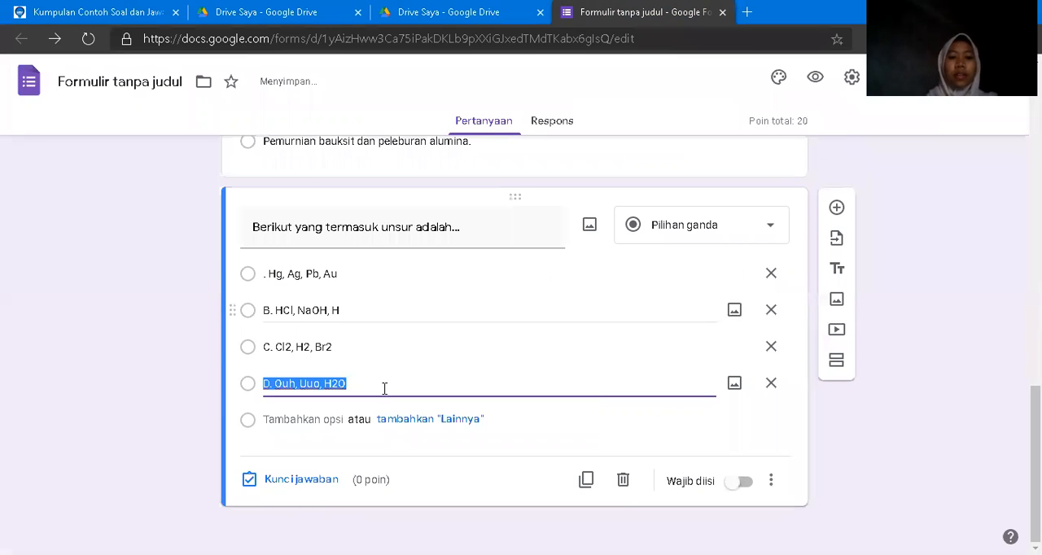
Set "D. Ouh, Uuo, H2O" as the element question's correct answer, worth 30 points, without adding answer feedback.
{"action": "left_click", "coordinate": [294, 482]}
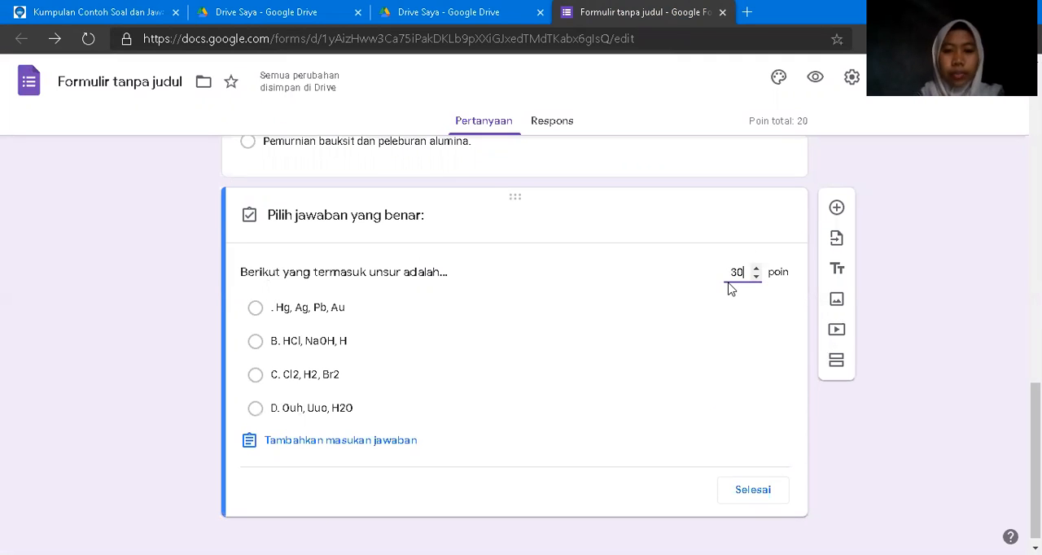
{"action": "left_click", "coordinate": [253, 411]}
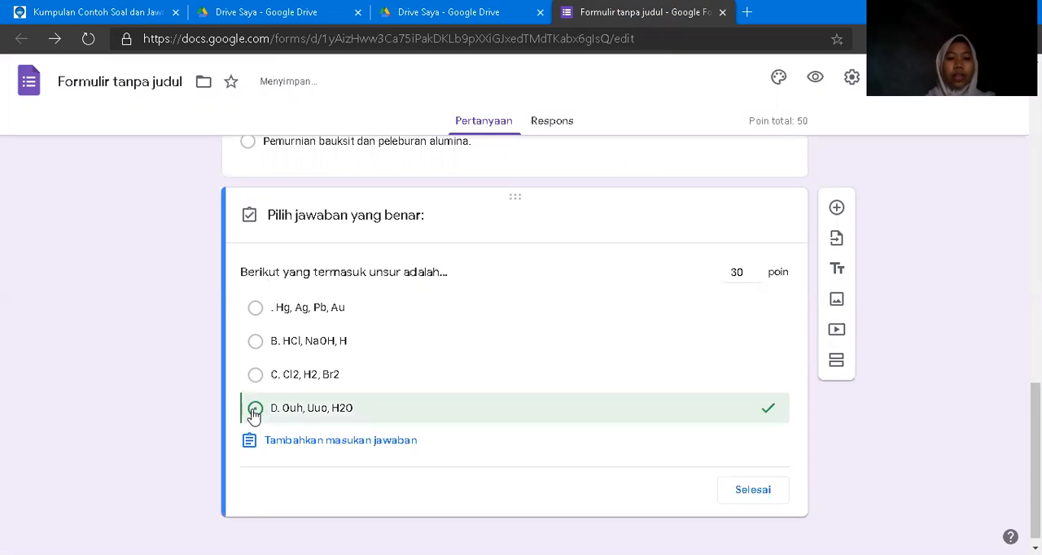
{"action": "left_click", "coordinate": [356, 440]}
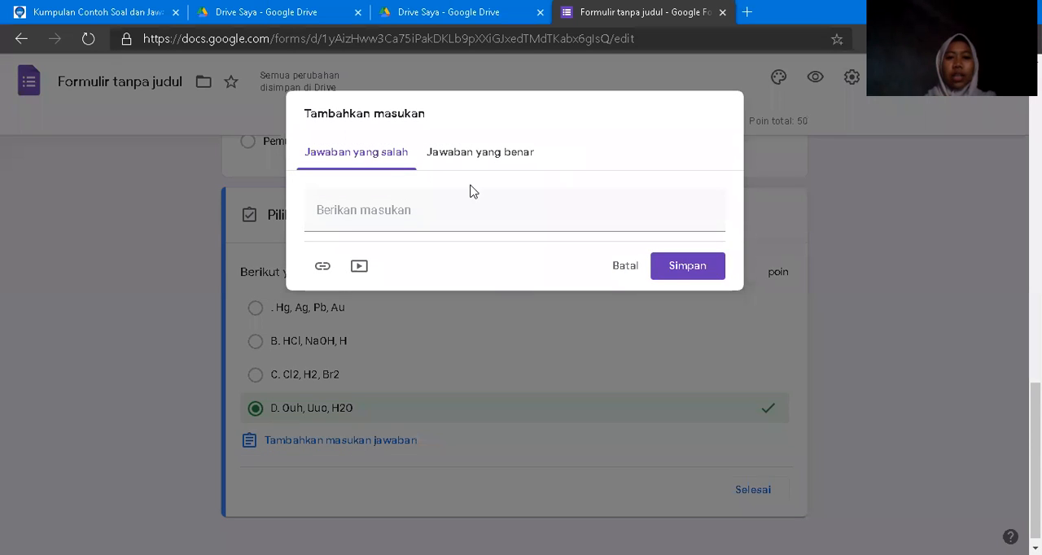
{"action": "left_click", "coordinate": [625, 266]}
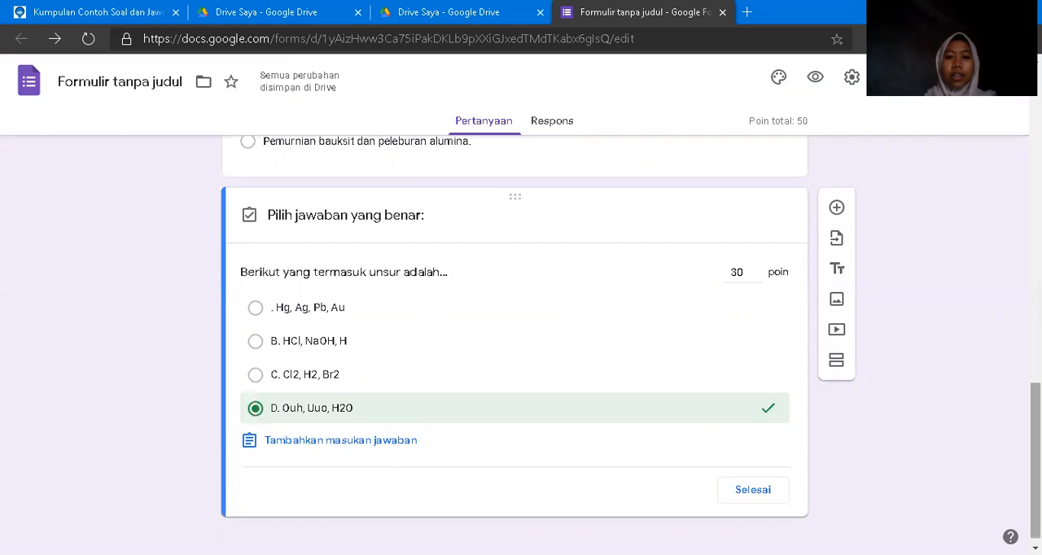
{"action": "scroll", "coordinate": [514, 341], "scroll_direction": "up", "scroll_amount": 5}
{"action": "scroll", "coordinate": [514, 342], "scroll_direction": "down", "scroll_amount": 1}
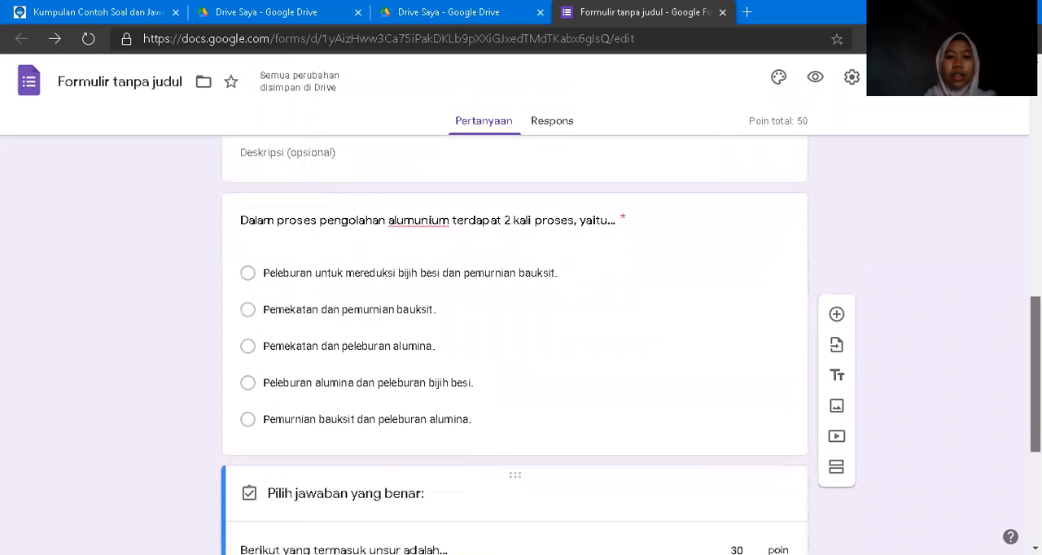
{"action": "scroll", "coordinate": [514, 342], "scroll_direction": "down", "scroll_amount": 4}
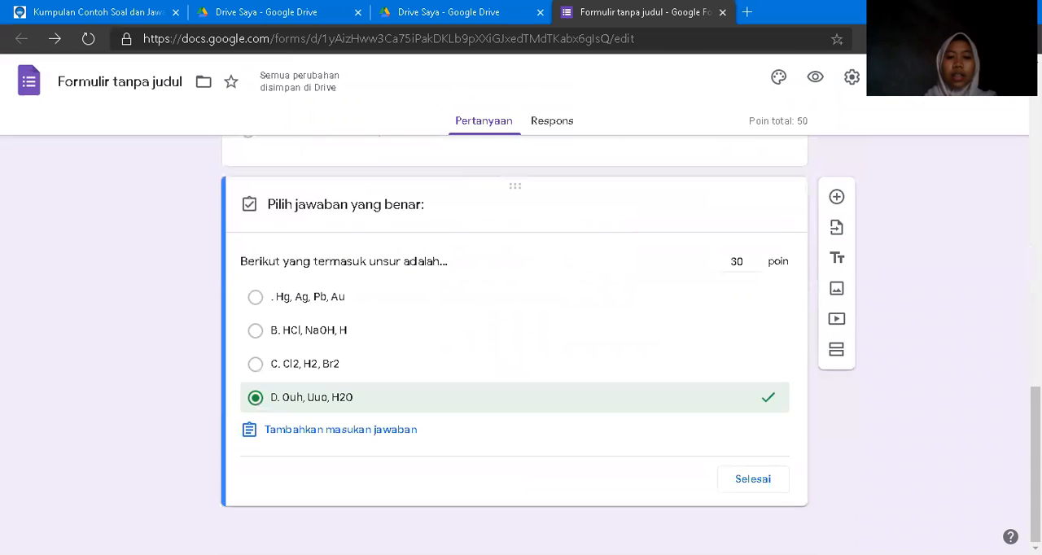
{"action": "left_click", "coordinate": [747, 480]}
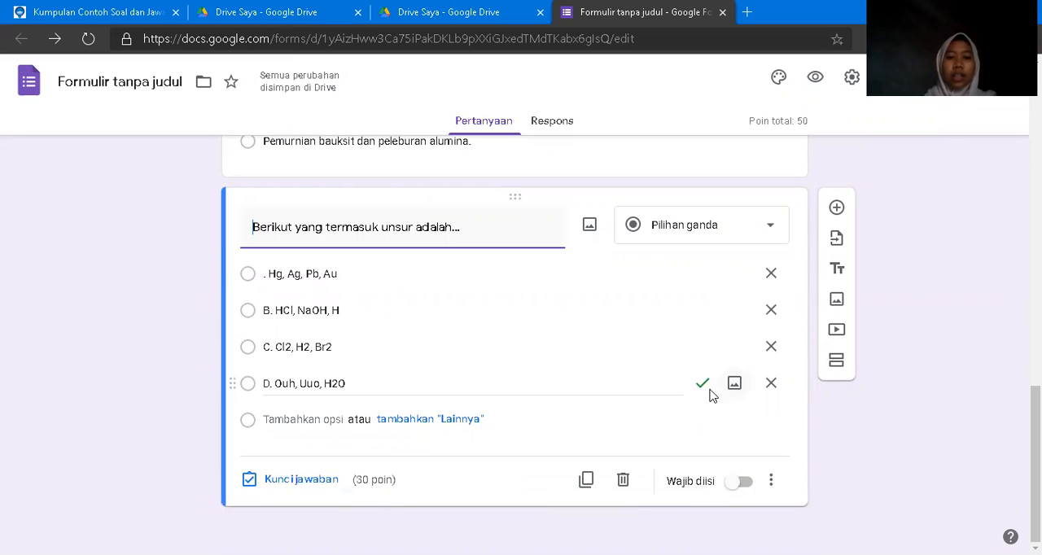
Review the element question's answer key, close it and make the question required (Wajib diisi).
{"action": "left_click", "coordinate": [558, 384]}
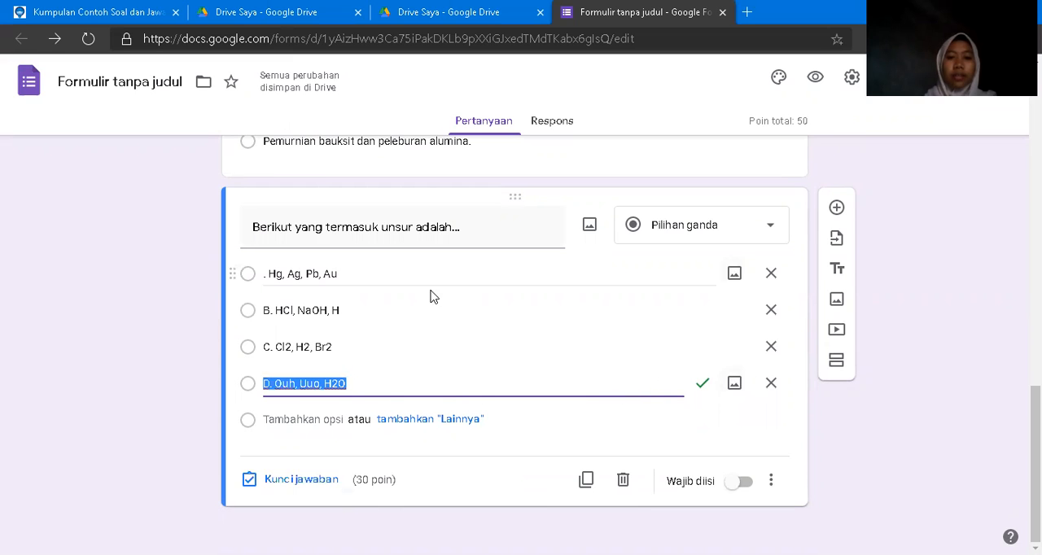
{"action": "left_click", "coordinate": [310, 488]}
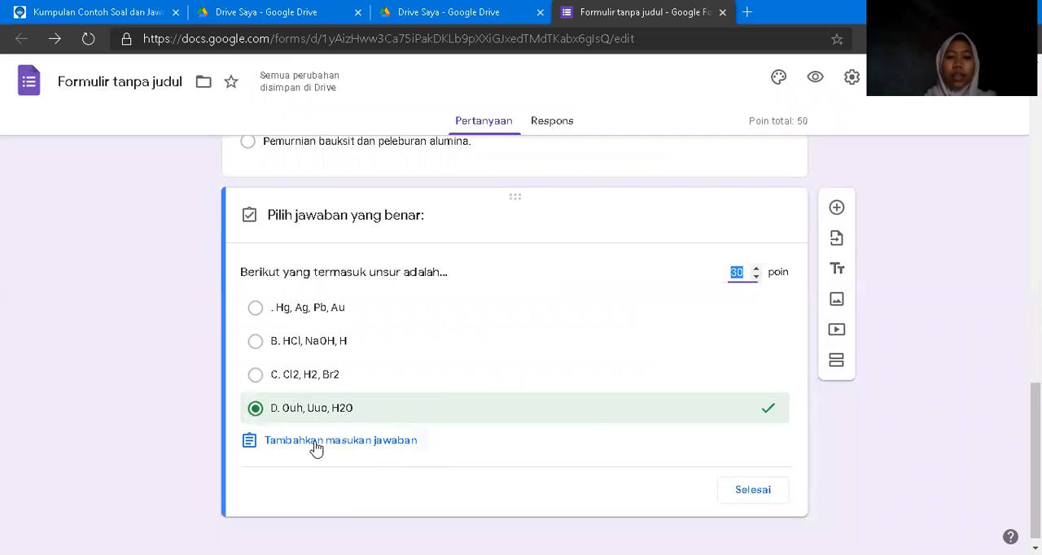
{"action": "left_click", "coordinate": [742, 492]}
{"action": "left_click", "coordinate": [738, 481]}
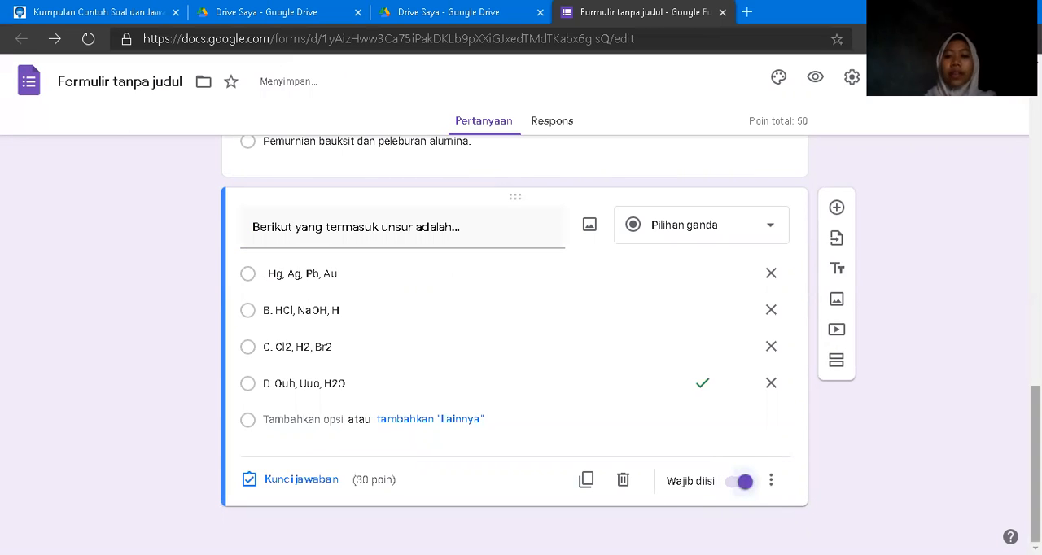
{"action": "scroll", "coordinate": [514, 345], "scroll_direction": "up", "scroll_amount": 5}
{"action": "scroll", "coordinate": [514, 345], "scroll_direction": "up", "scroll_amount": 10}
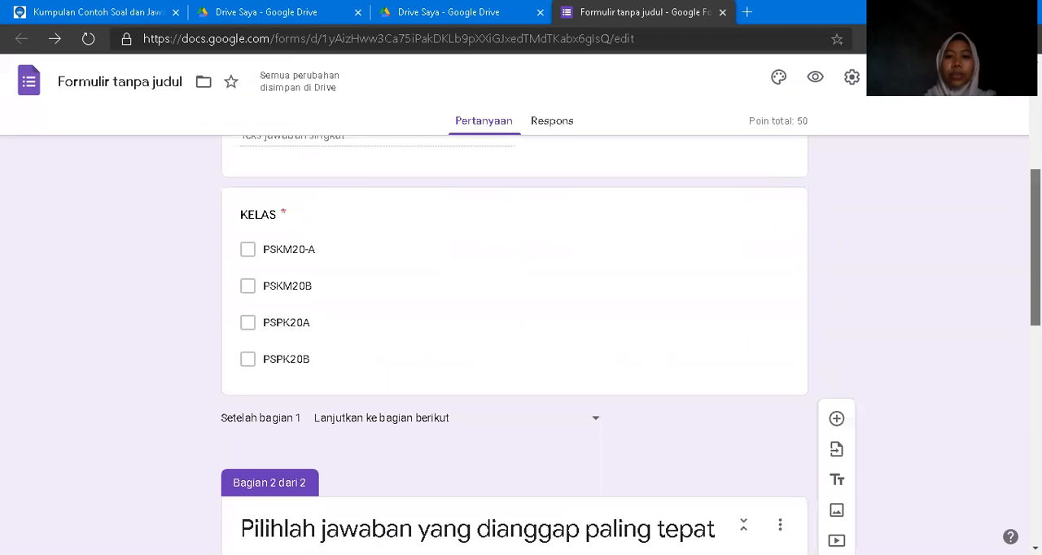
{"action": "left_click_drag", "start_coordinate": [1035, 146], "coordinate": [1035, 465]}
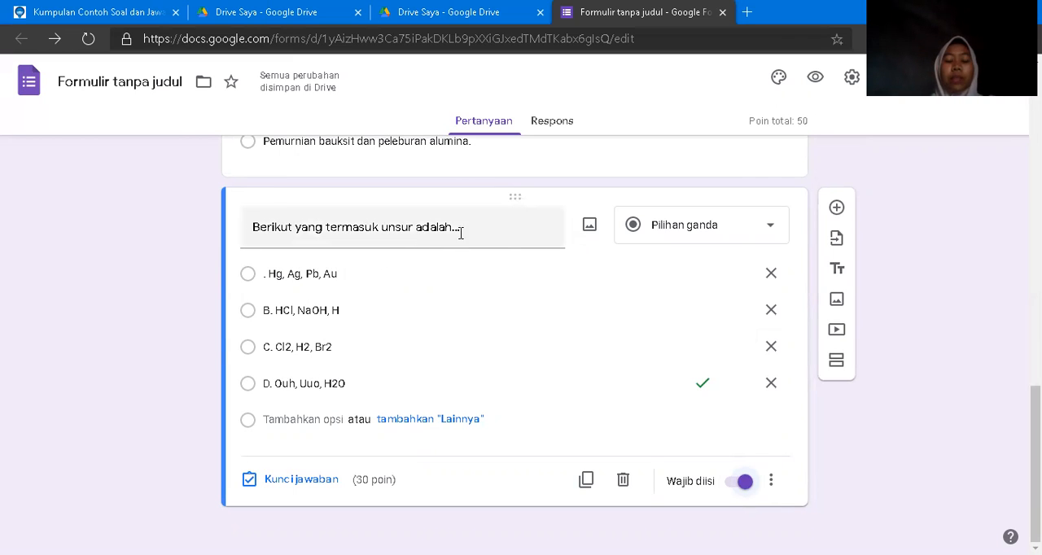
{"action": "left_click", "coordinate": [590, 228]}
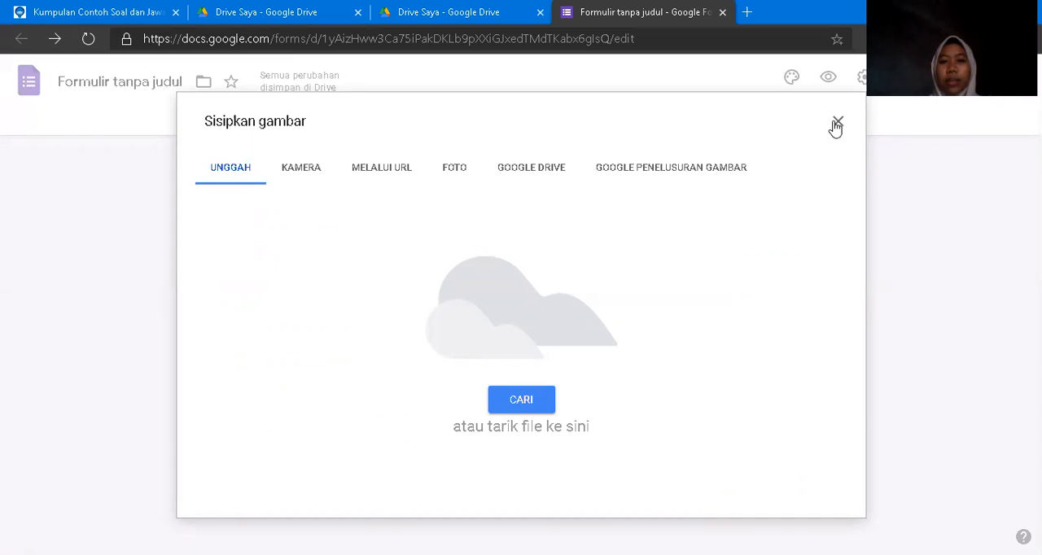
{"action": "left_click", "coordinate": [511, 172]}
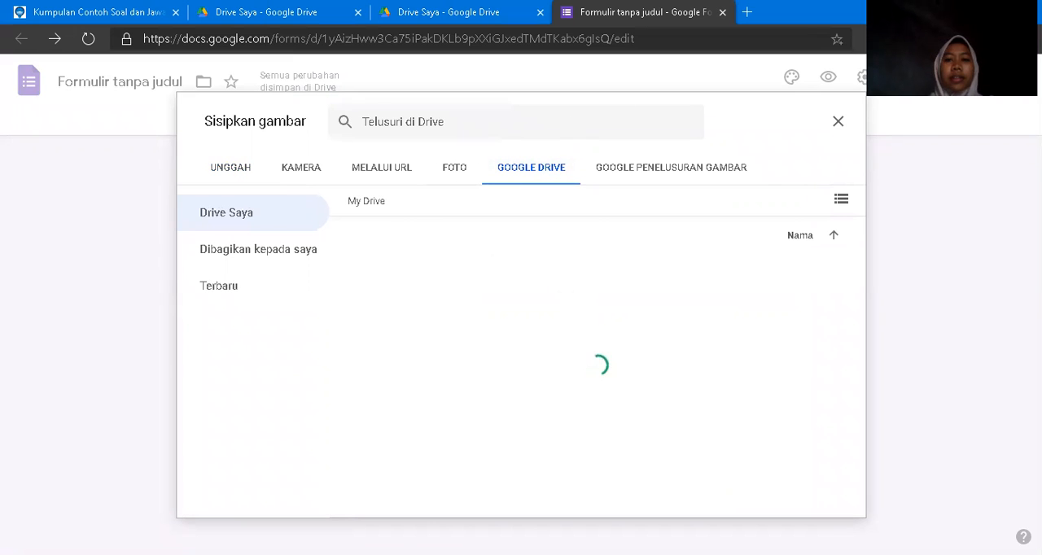
{"action": "left_click", "coordinate": [836, 126]}
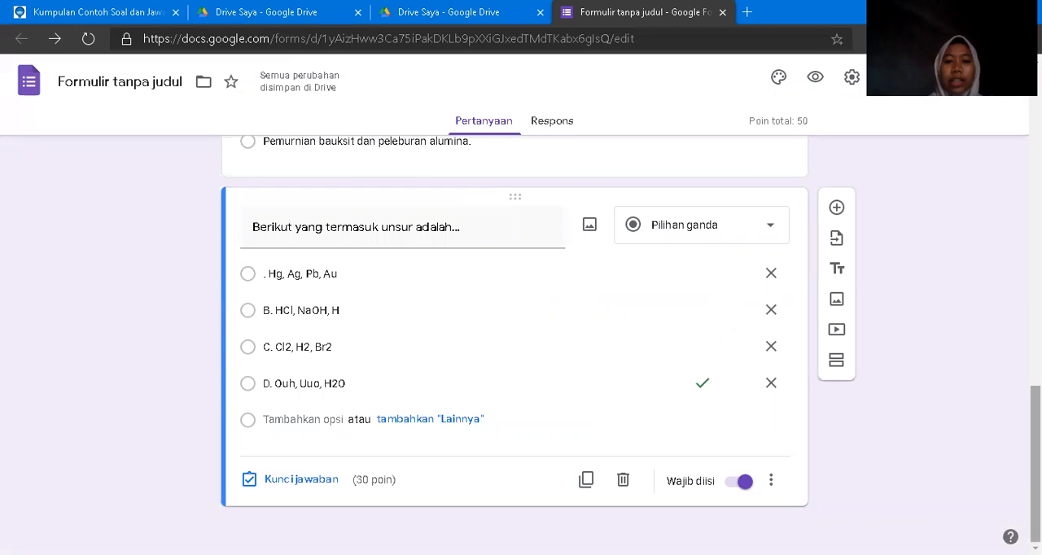
Open the form's theme options and examine the header image sources: the theme categories, upload and photos.
{"action": "scroll", "coordinate": [514, 342], "scroll_direction": "up", "scroll_amount": 10}
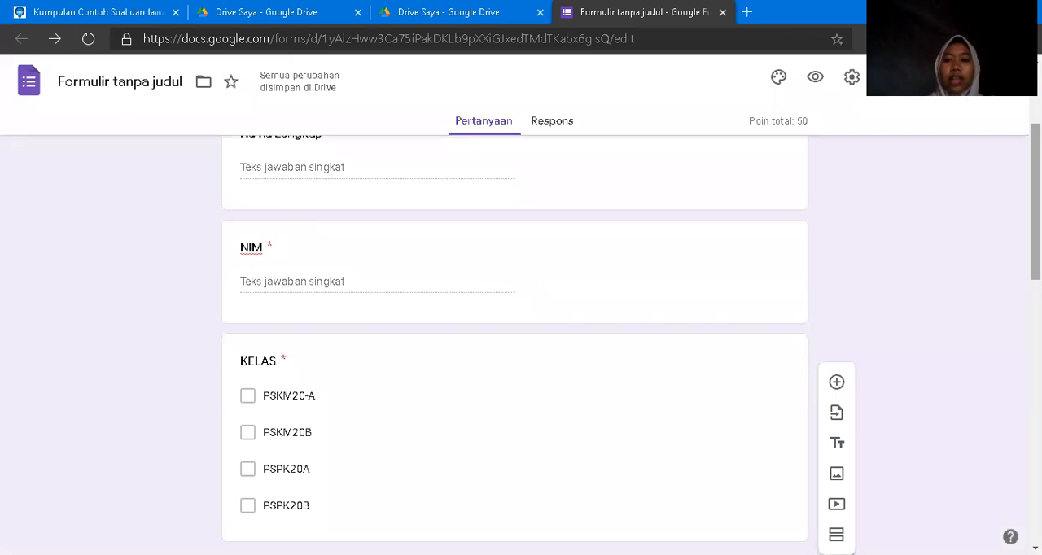
{"action": "scroll", "coordinate": [515, 342], "scroll_direction": "up", "scroll_amount": 3}
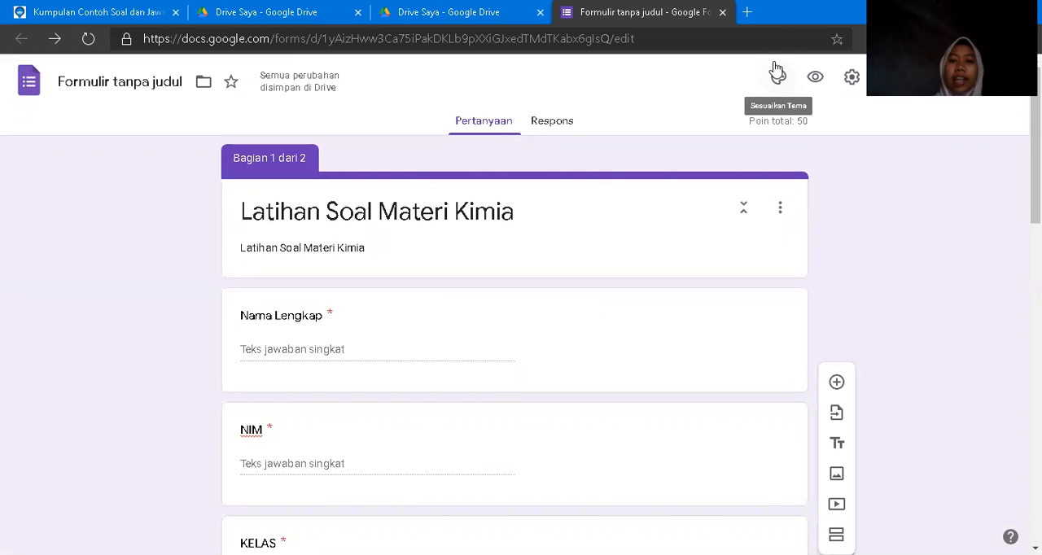
{"action": "left_click", "coordinate": [778, 75]}
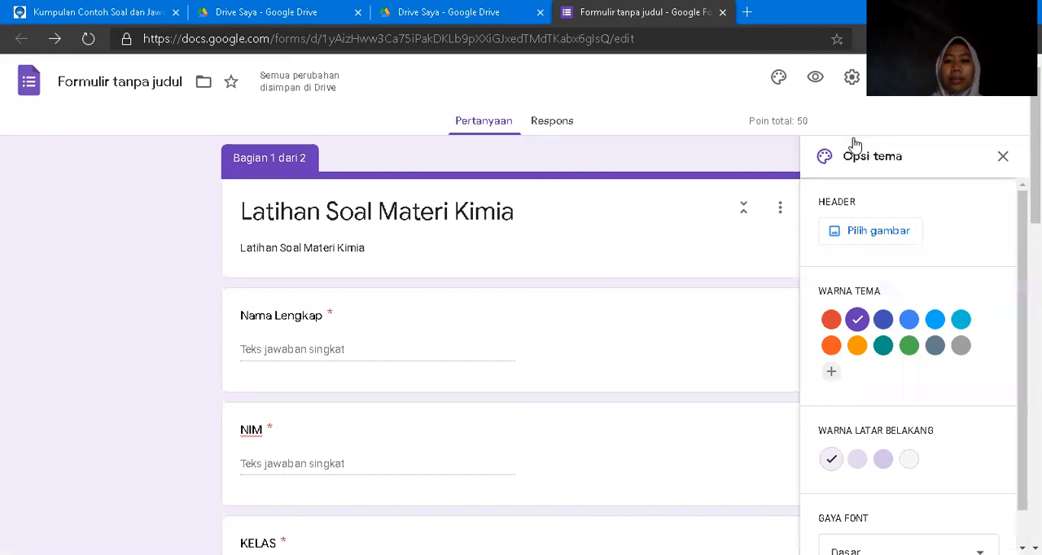
{"action": "left_click", "coordinate": [836, 234]}
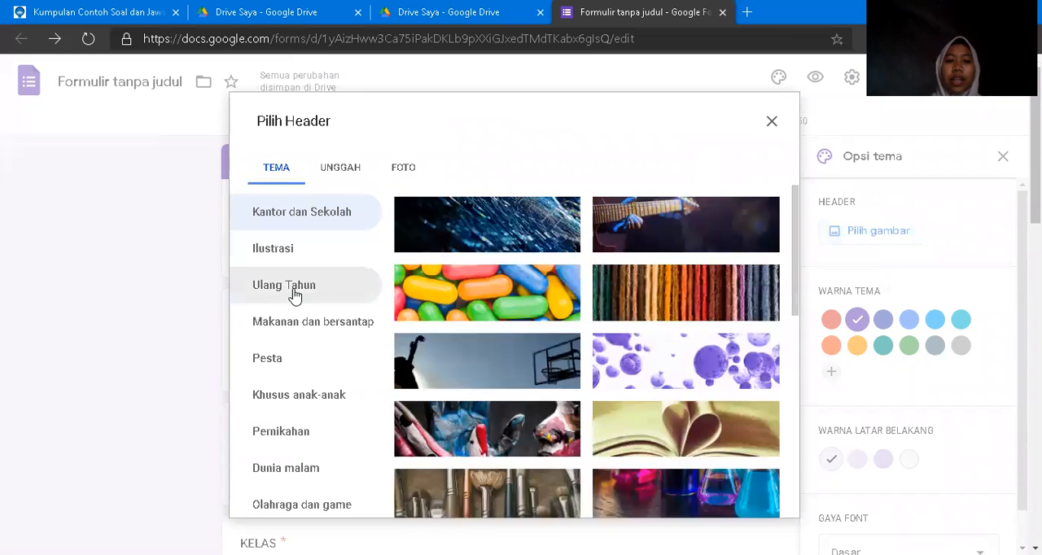
{"action": "left_click", "coordinate": [295, 293]}
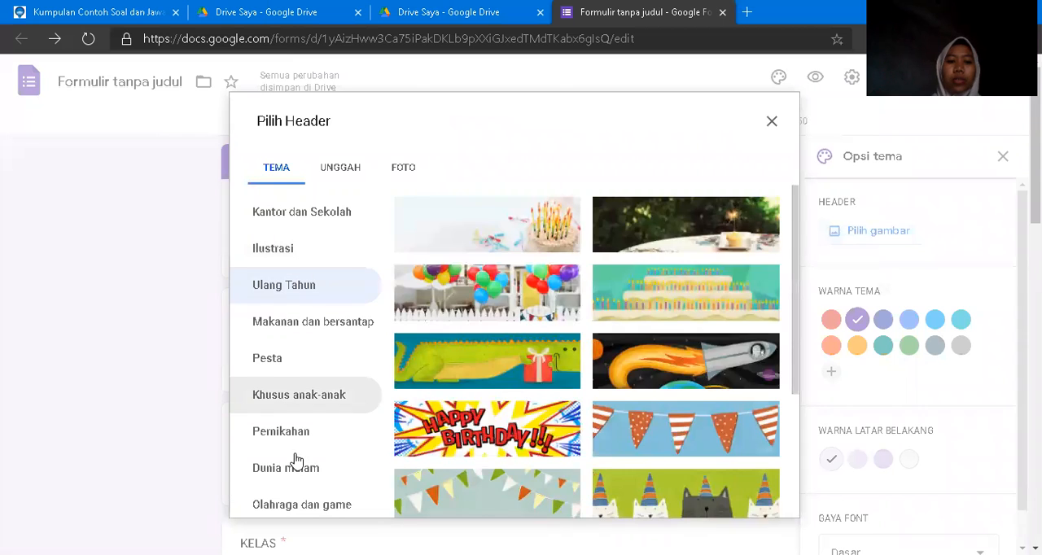
{"action": "left_click", "coordinate": [297, 464]}
{"action": "left_click", "coordinate": [329, 169]}
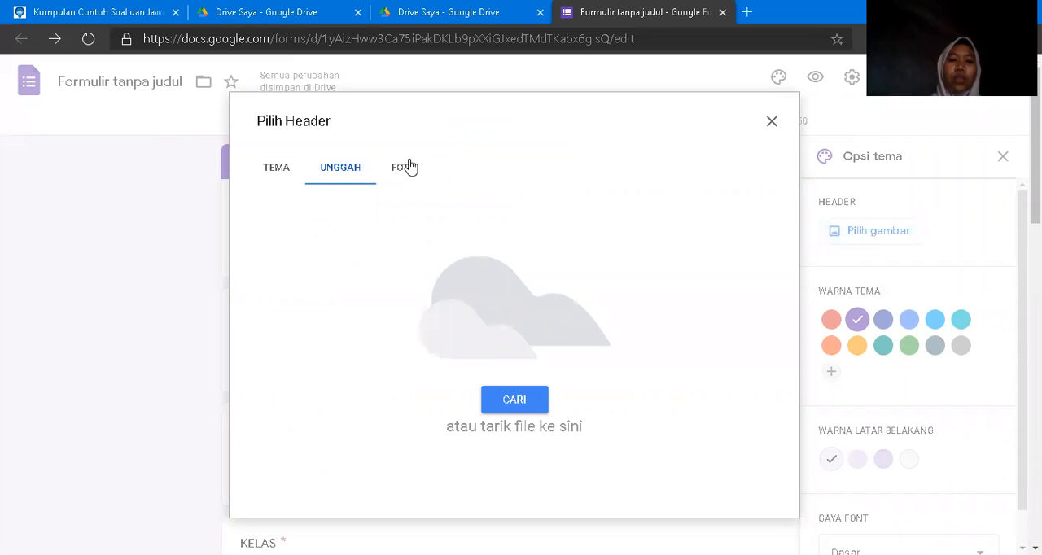
{"action": "left_click", "coordinate": [403, 168]}
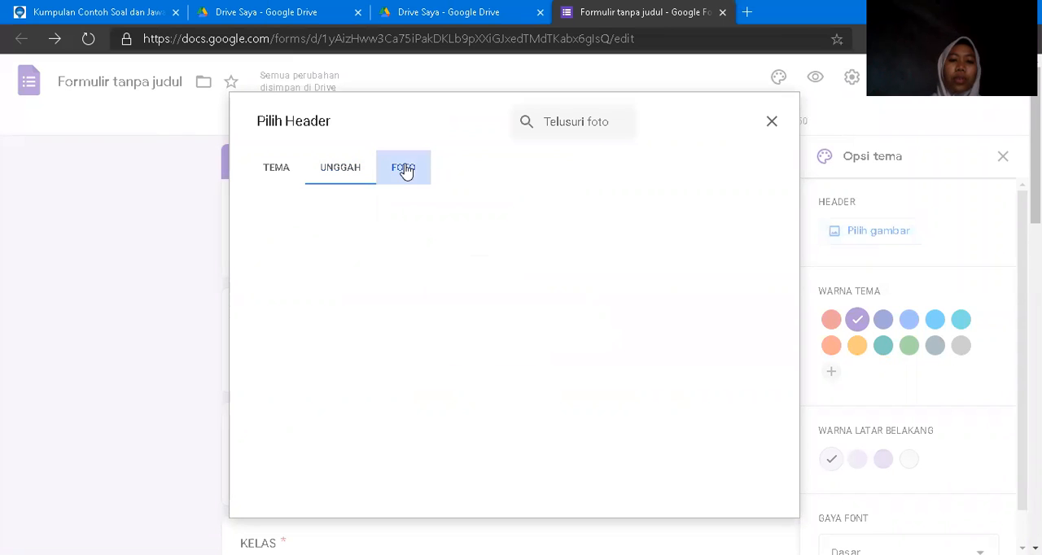
Insert the colourful laboratory flasks image from the Kantor dan Sekolah themes as the form's header.
{"action": "left_click", "coordinate": [276, 169]}
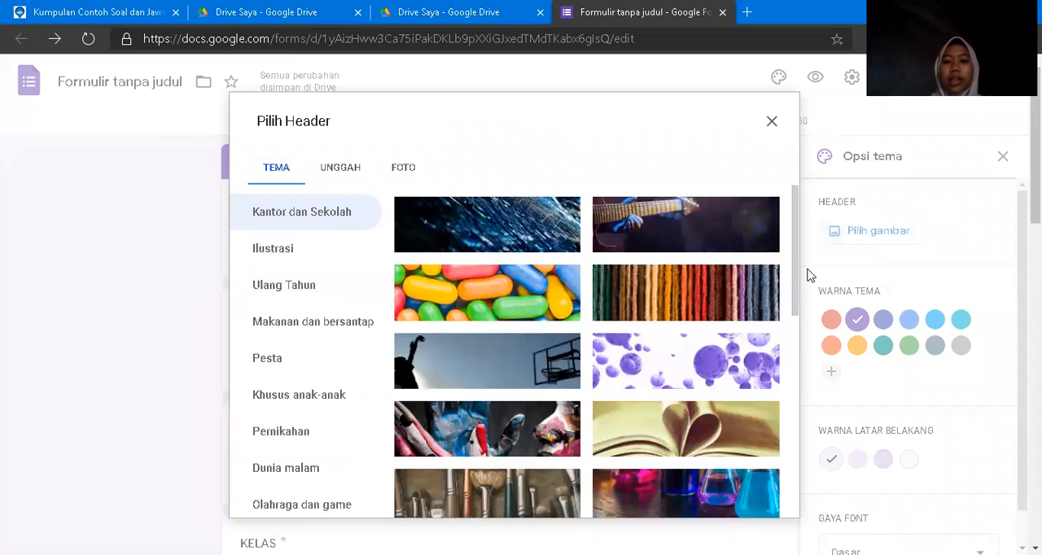
{"action": "scroll", "coordinate": [736, 337], "scroll_direction": "down", "scroll_amount": 2}
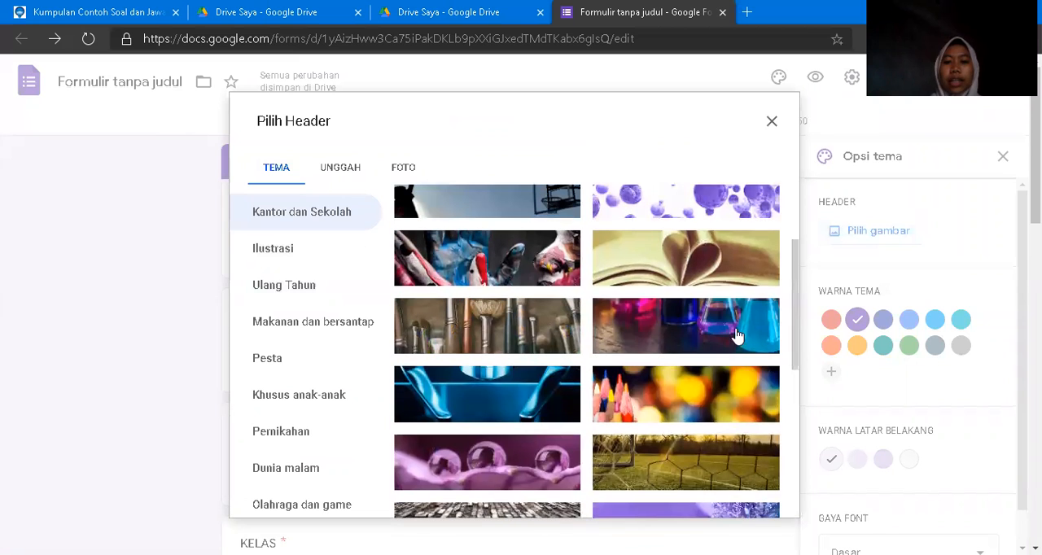
{"action": "left_click", "coordinate": [700, 336]}
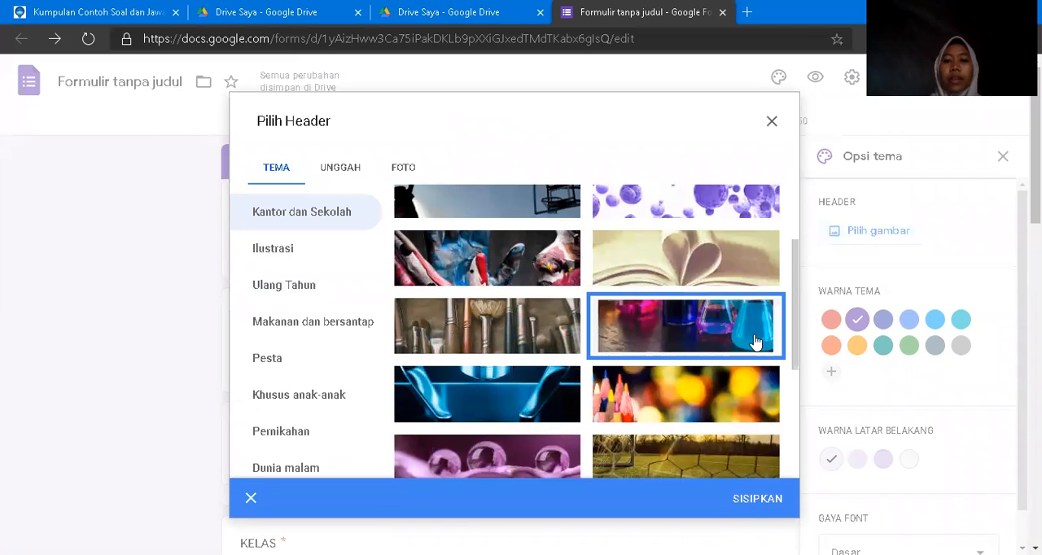
{"action": "left_click", "coordinate": [752, 500]}
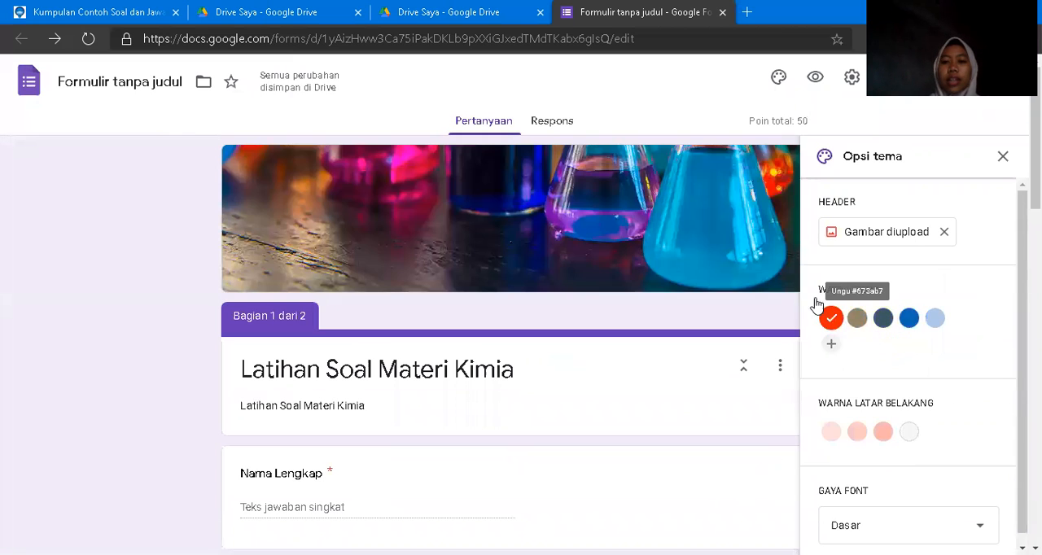
Add the custom magenta colour #ff00d9 as the form's theme colour.
{"action": "left_click", "coordinate": [834, 349]}
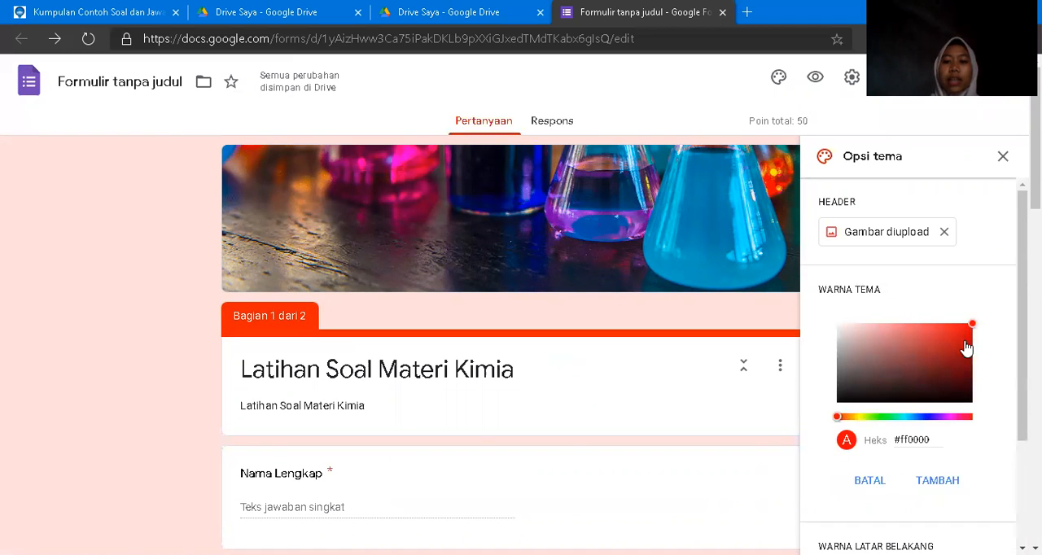
{"action": "left_click", "coordinate": [954, 417]}
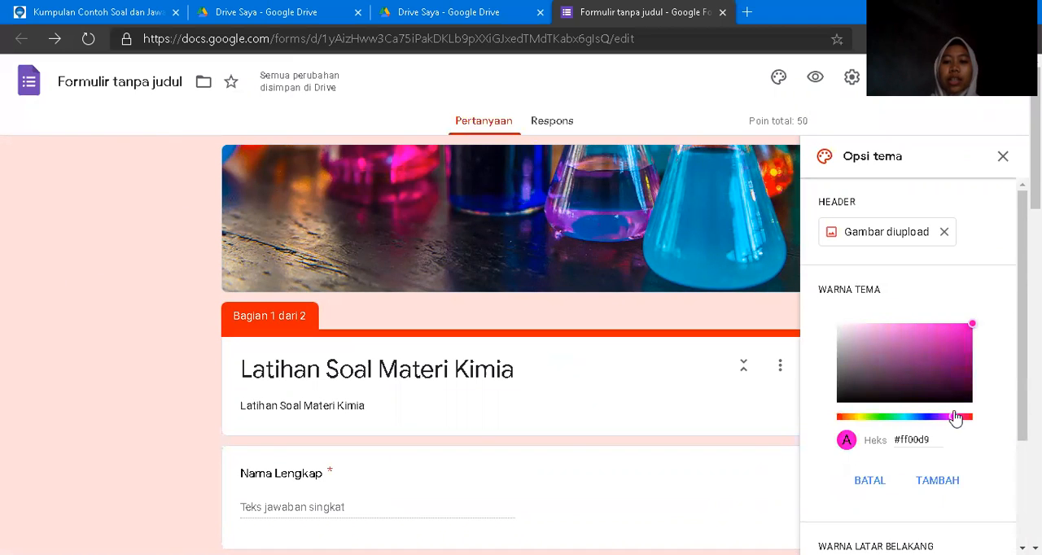
{"action": "left_click", "coordinate": [930, 480]}
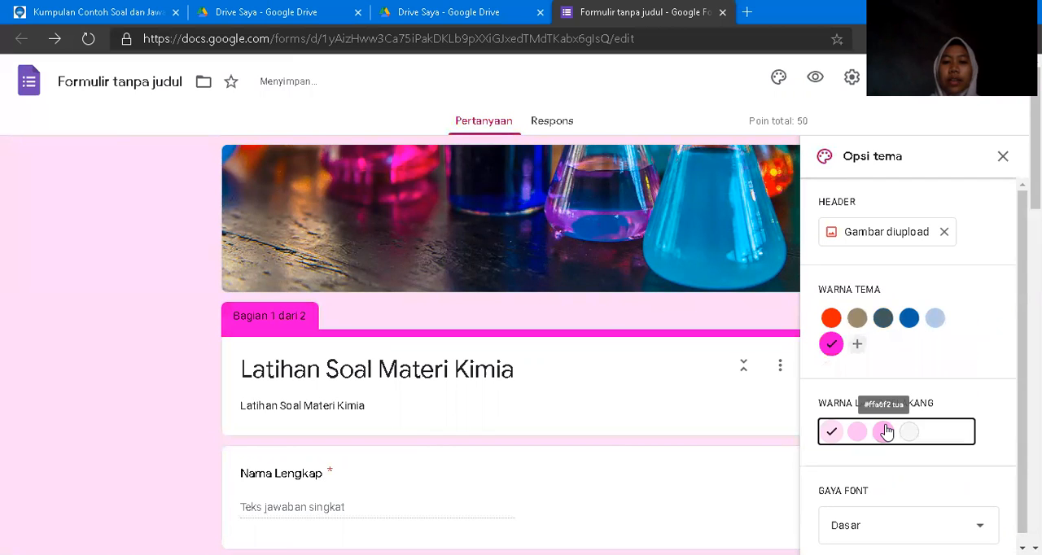
Set the form's background colour to the dark (tua) pink shade and close the theme options.
{"action": "left_click", "coordinate": [884, 431]}
{"action": "scroll", "coordinate": [511, 341], "scroll_direction": "down", "scroll_amount": 2}
{"action": "left_click_drag", "start_coordinate": [1036, 176], "coordinate": [1035, 257]}
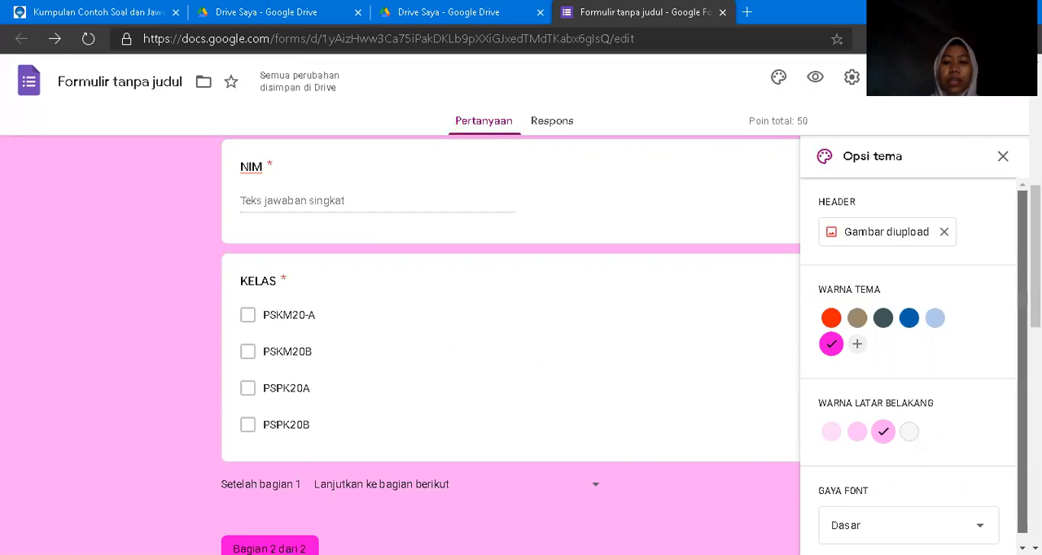
{"action": "left_click_drag", "start_coordinate": [1022, 300], "coordinate": [1022, 307]}
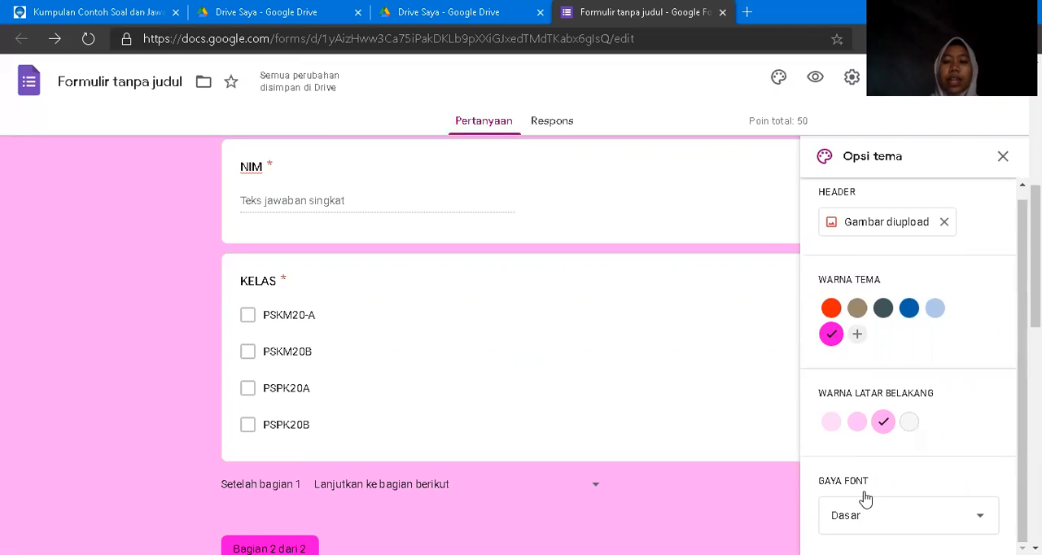
{"action": "left_click", "coordinate": [1001, 157]}
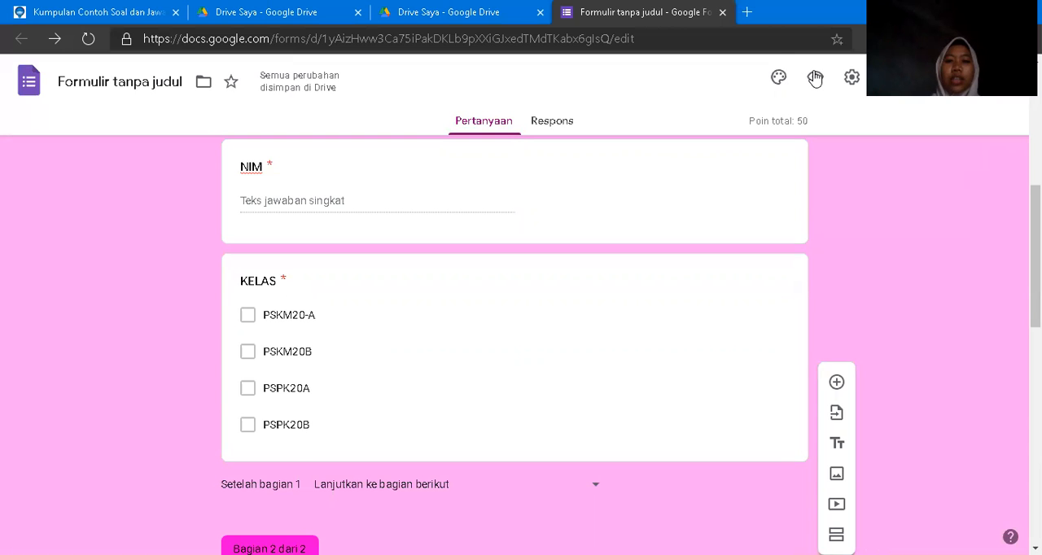
Open the form's preview and examine the header, title and identity questions as a respondent sees them.
{"action": "left_click", "coordinate": [814, 79]}
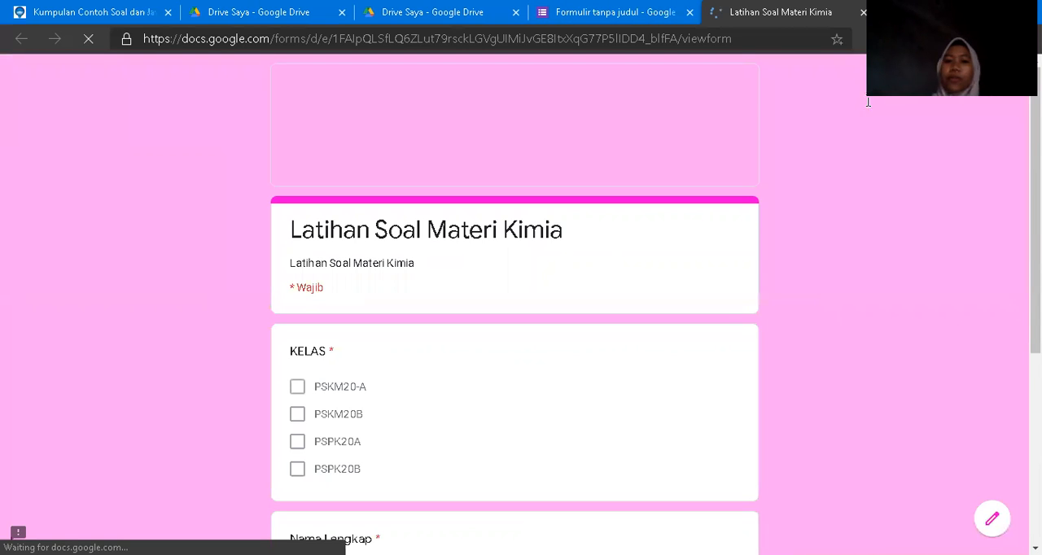
{"action": "scroll", "coordinate": [868, 102], "scroll_direction": "down", "scroll_amount": 1}
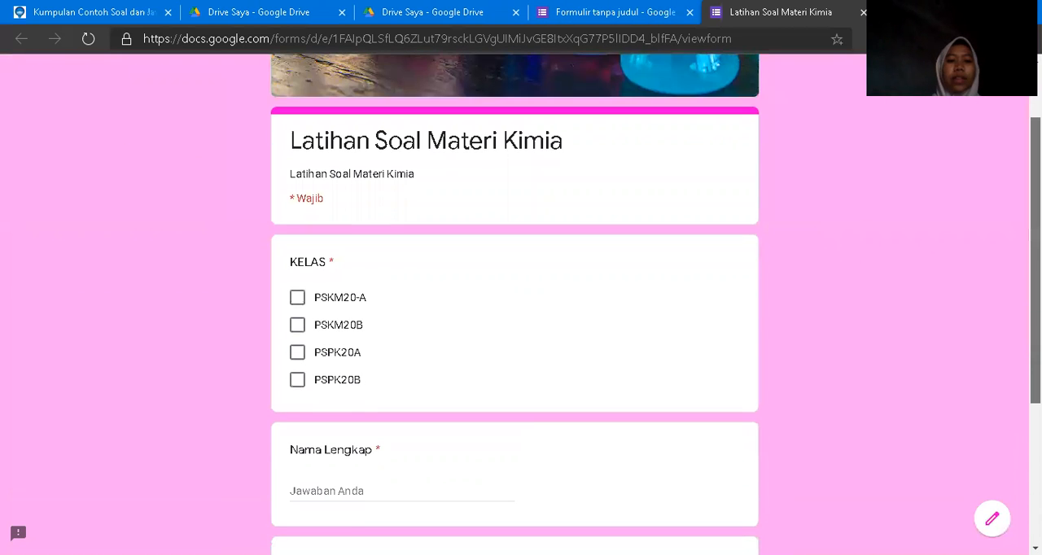
{"action": "scroll", "coordinate": [514, 326], "scroll_direction": "down", "scroll_amount": 3}
{"action": "scroll", "coordinate": [514, 326], "scroll_direction": "up", "scroll_amount": 2}
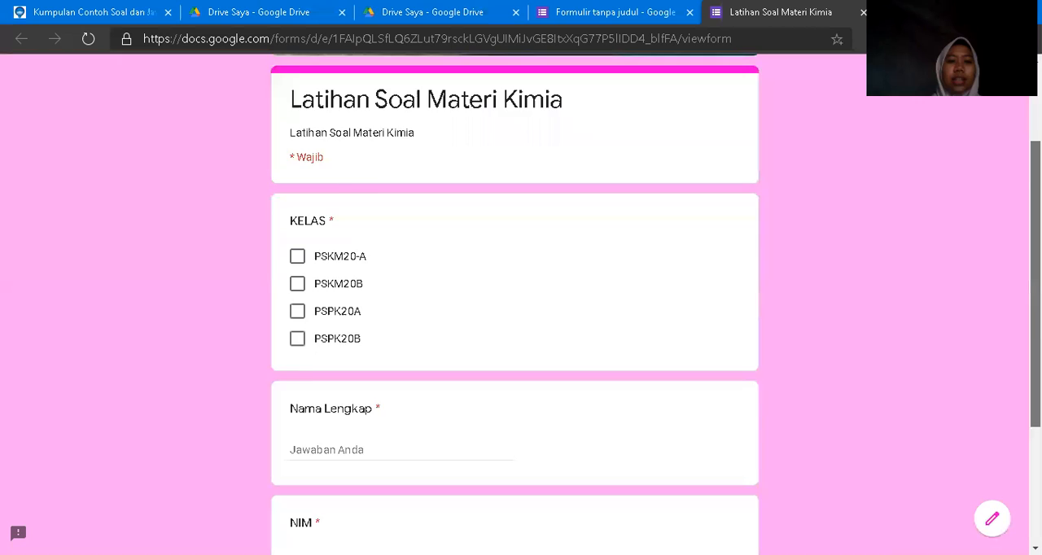
{"action": "scroll", "coordinate": [514, 326], "scroll_direction": "up", "scroll_amount": 2}
{"action": "scroll", "coordinate": [515, 325], "scroll_direction": "down", "scroll_amount": 4}
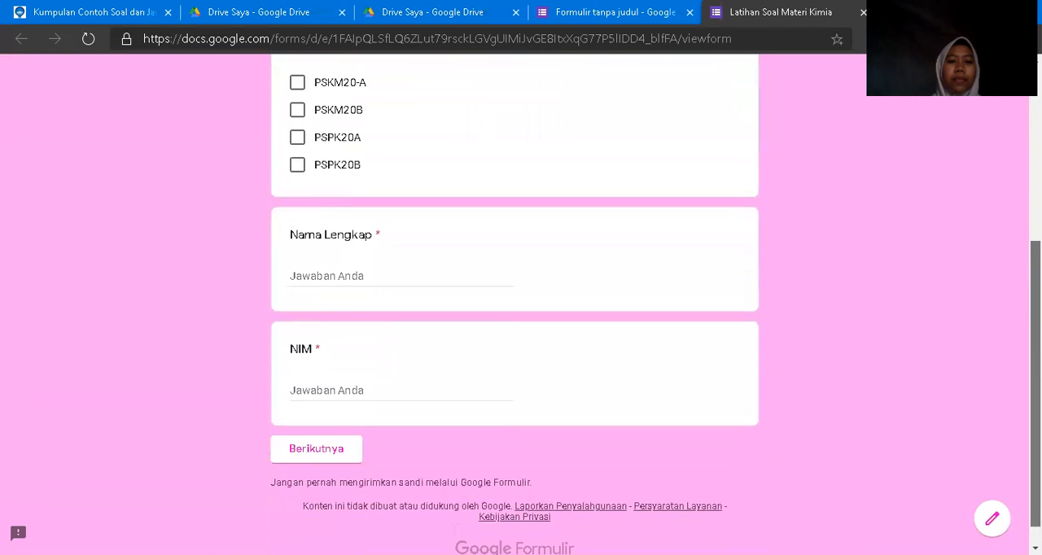
{"action": "scroll", "coordinate": [514, 326], "scroll_direction": "up", "scroll_amount": 4}
{"action": "scroll", "coordinate": [514, 325], "scroll_direction": "down", "scroll_amount": 4}
{"action": "scroll", "coordinate": [514, 326], "scroll_direction": "up", "scroll_amount": 4}
{"action": "scroll", "coordinate": [515, 325], "scroll_direction": "down", "scroll_amount": 2}
{"action": "scroll", "coordinate": [514, 326], "scroll_direction": "up", "scroll_amount": 2}
{"action": "scroll", "coordinate": [515, 325], "scroll_direction": "down", "scroll_amount": 1}
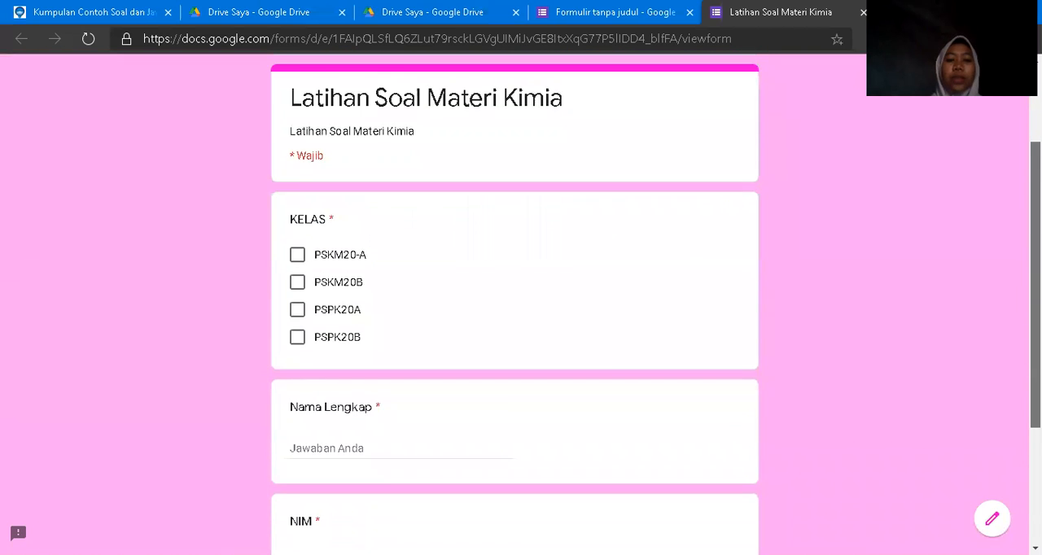
{"action": "scroll", "coordinate": [514, 325], "scroll_direction": "down", "scroll_amount": 1}
{"action": "scroll", "coordinate": [515, 325], "scroll_direction": "up", "scroll_amount": 3}
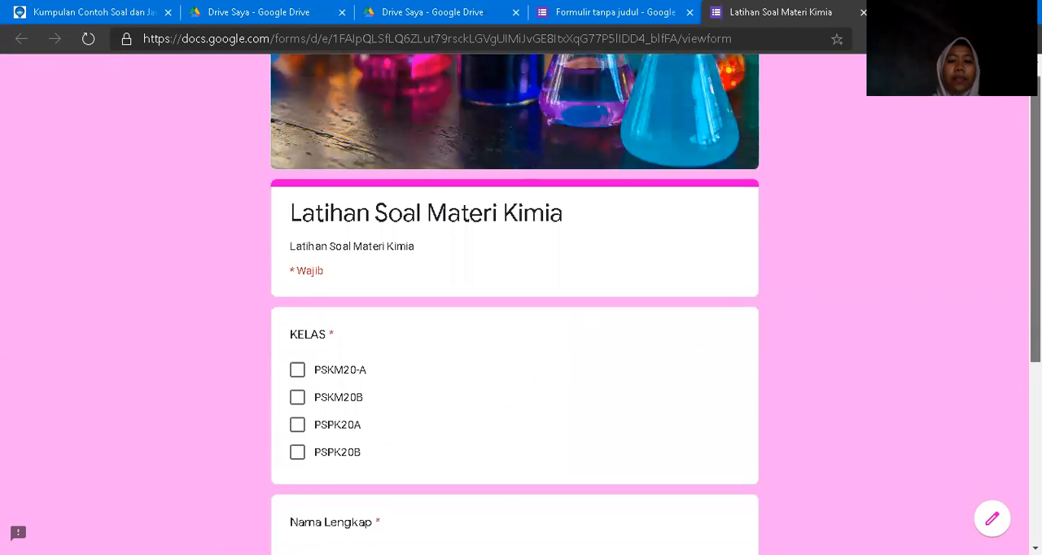
{"action": "scroll", "coordinate": [514, 326], "scroll_direction": "down", "scroll_amount": 3}
{"action": "scroll", "coordinate": [515, 326], "scroll_direction": "down", "scroll_amount": 1}
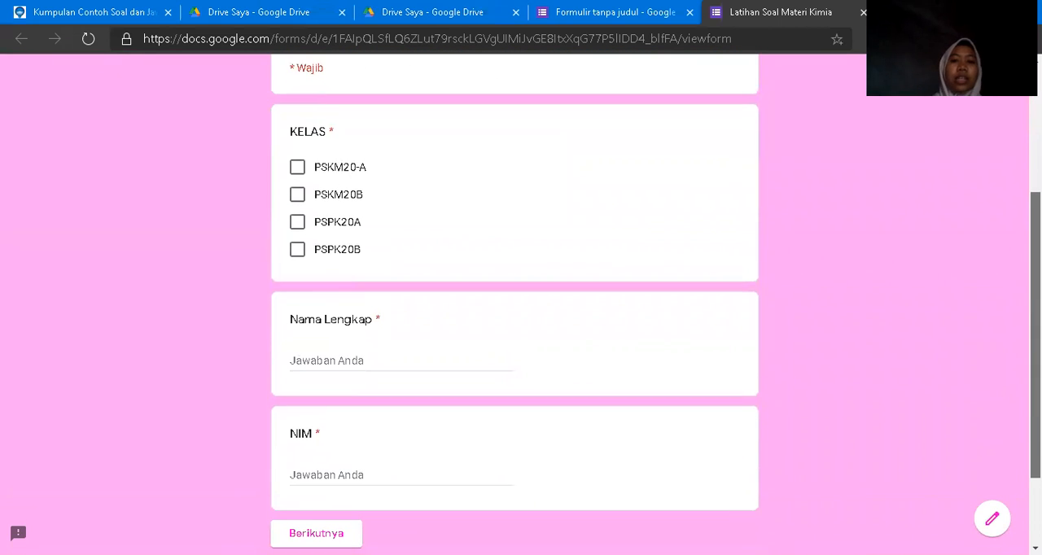
Fill in the identity section with class PSKM20-A, a full name and a student number (NIM), and continue to the following section.
{"action": "left_click", "coordinate": [297, 157]}
{"action": "left_click", "coordinate": [339, 347]}
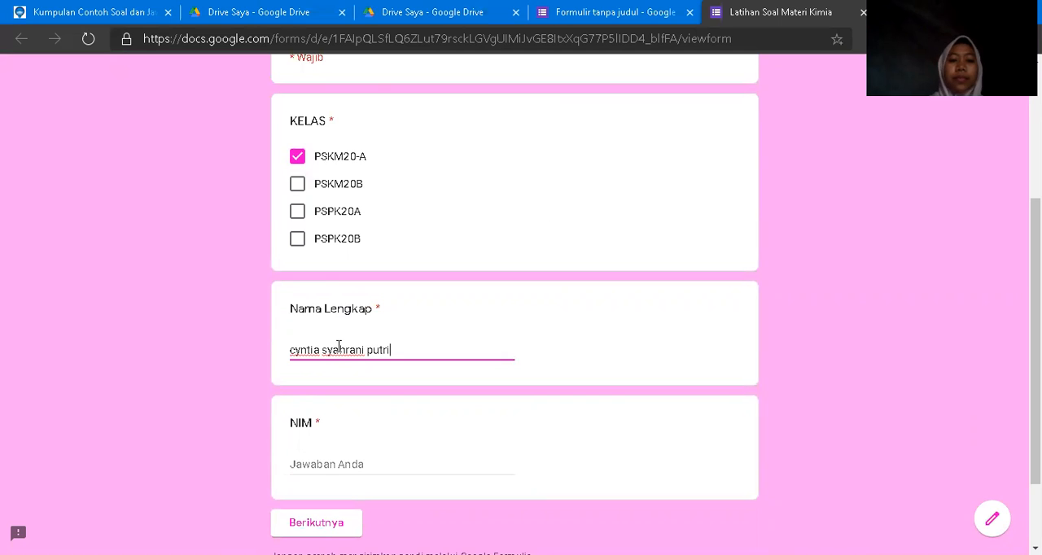
{"action": "left_click", "coordinate": [323, 470]}
{"action": "type", "text": "12345678"}
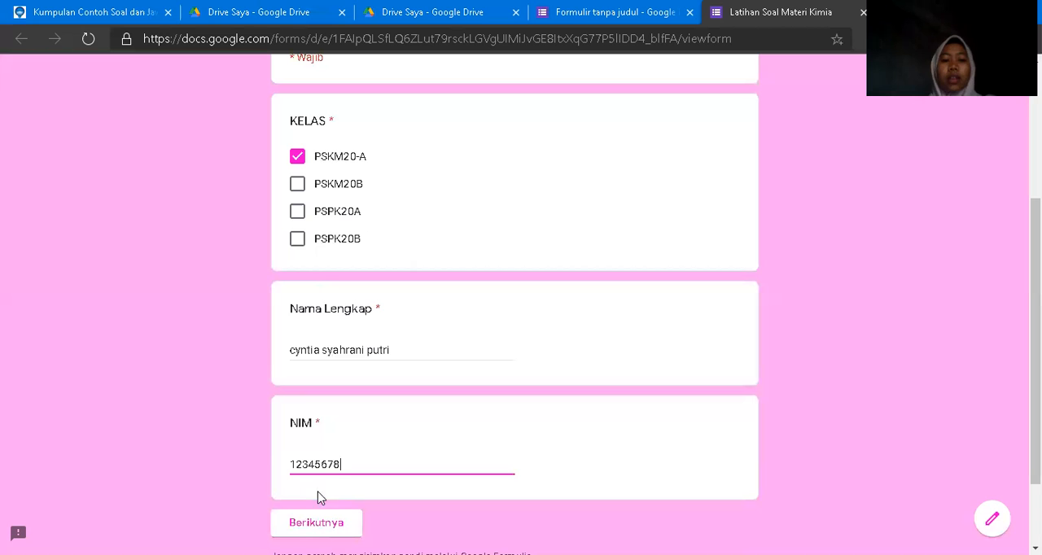
{"action": "left_click", "coordinate": [331, 525]}
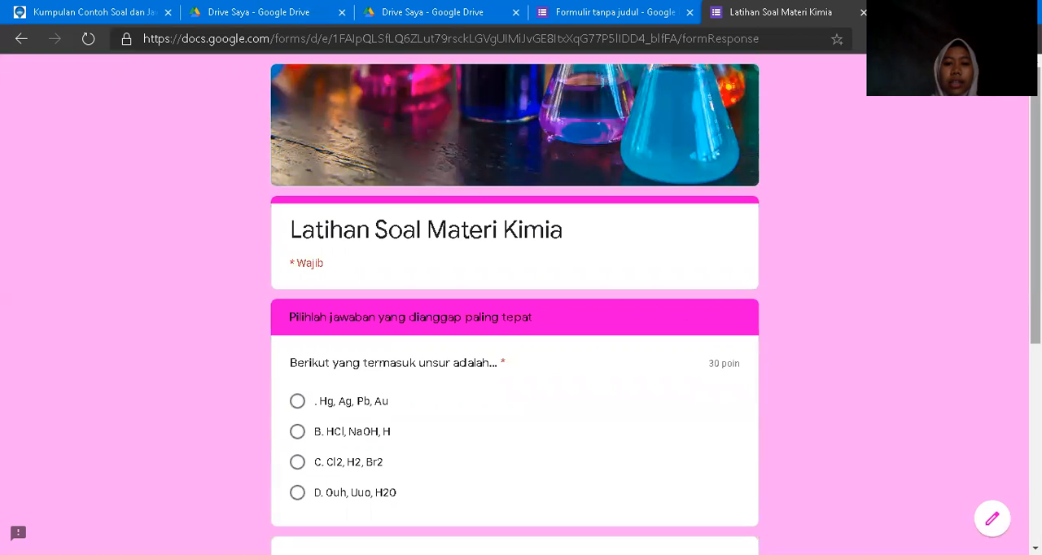
Answer the question "Berikut yang termasuk unsur adalah..." with the option "Hg, Ag, Pb, Au".
{"action": "scroll", "coordinate": [514, 303], "scroll_direction": "down", "scroll_amount": 3}
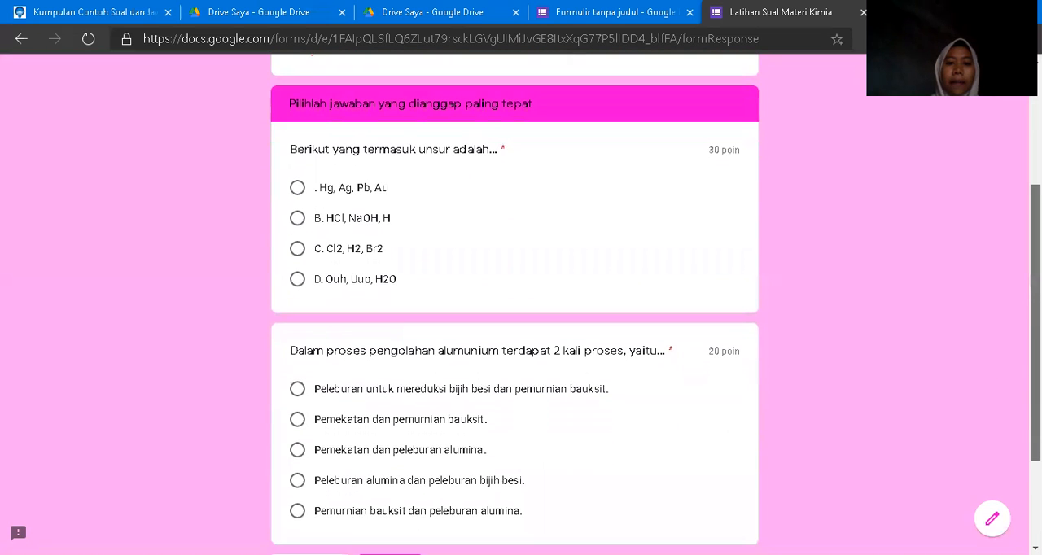
{"action": "scroll", "coordinate": [514, 303], "scroll_direction": "up", "scroll_amount": 2}
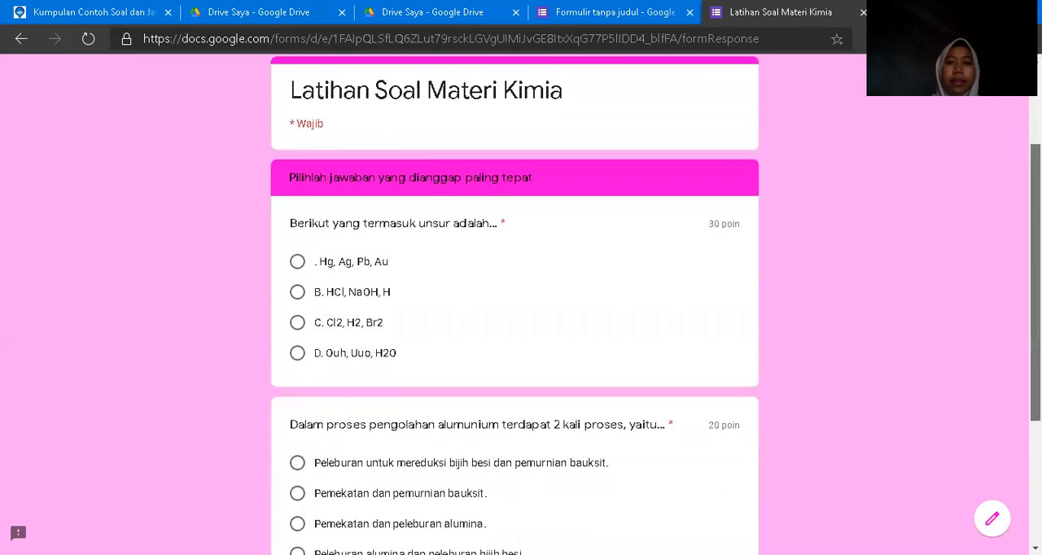
{"action": "scroll", "coordinate": [514, 303], "scroll_direction": "down", "scroll_amount": 4}
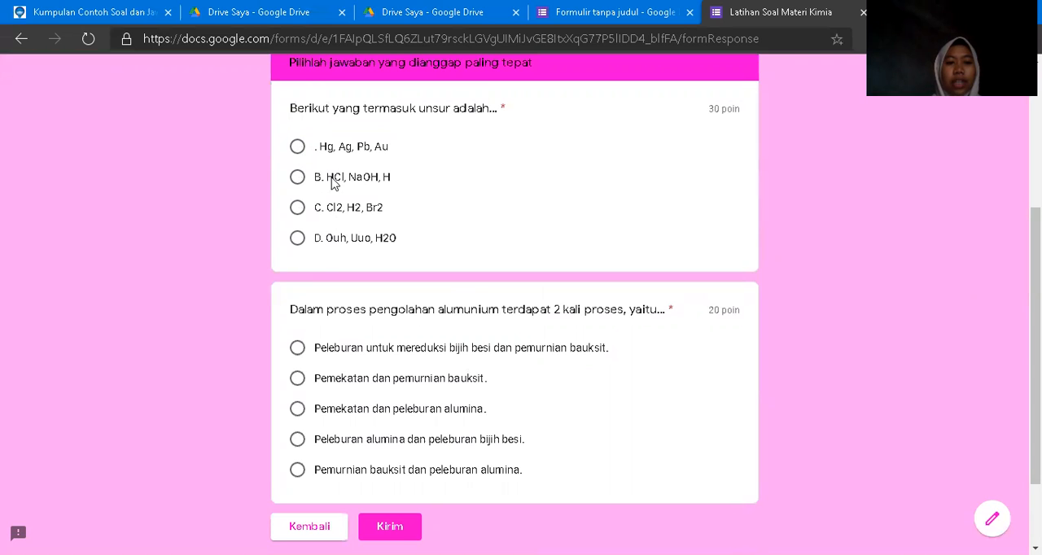
{"action": "left_click", "coordinate": [297, 148]}
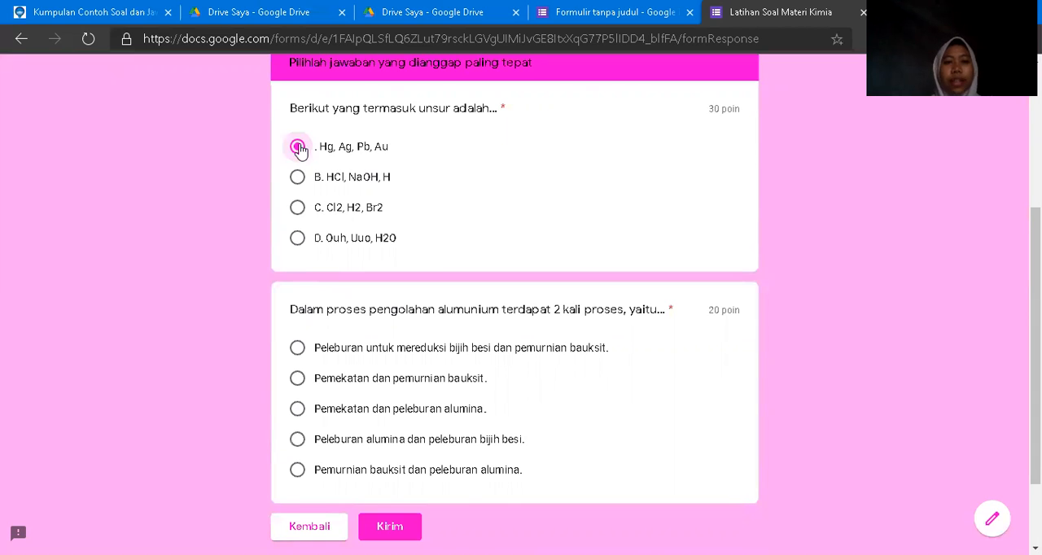
{"action": "left_click", "coordinate": [298, 181]}
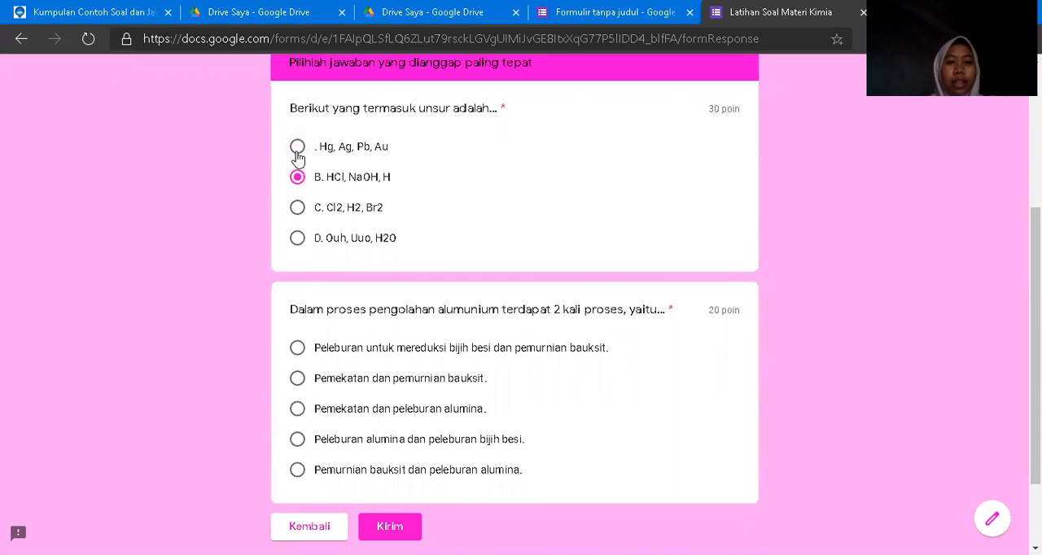
{"action": "left_click", "coordinate": [297, 150]}
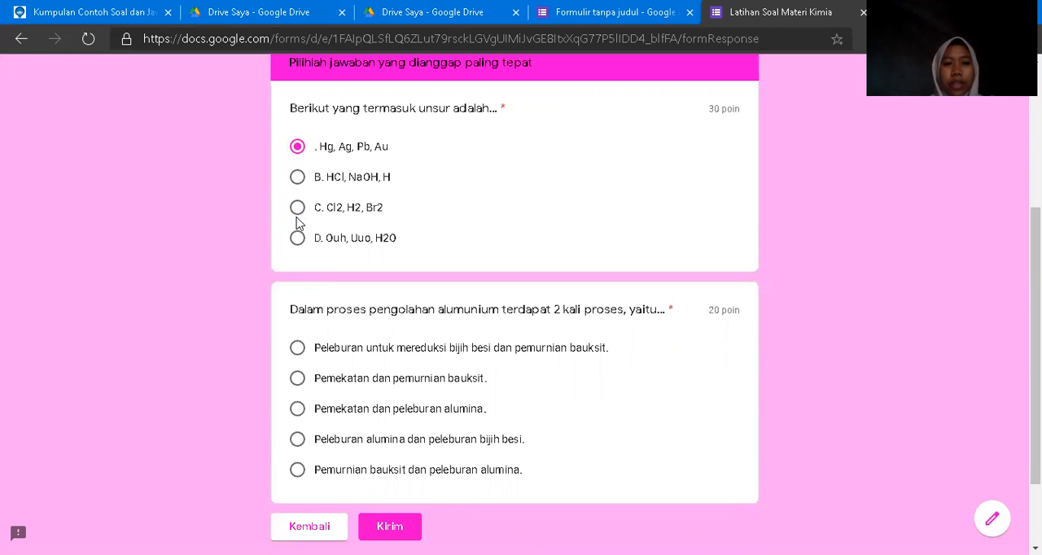
Answer the aluminium processing question with "Pemurnian bauksit dan peleburan alumina." and submit the form.
{"action": "left_click", "coordinate": [297, 411]}
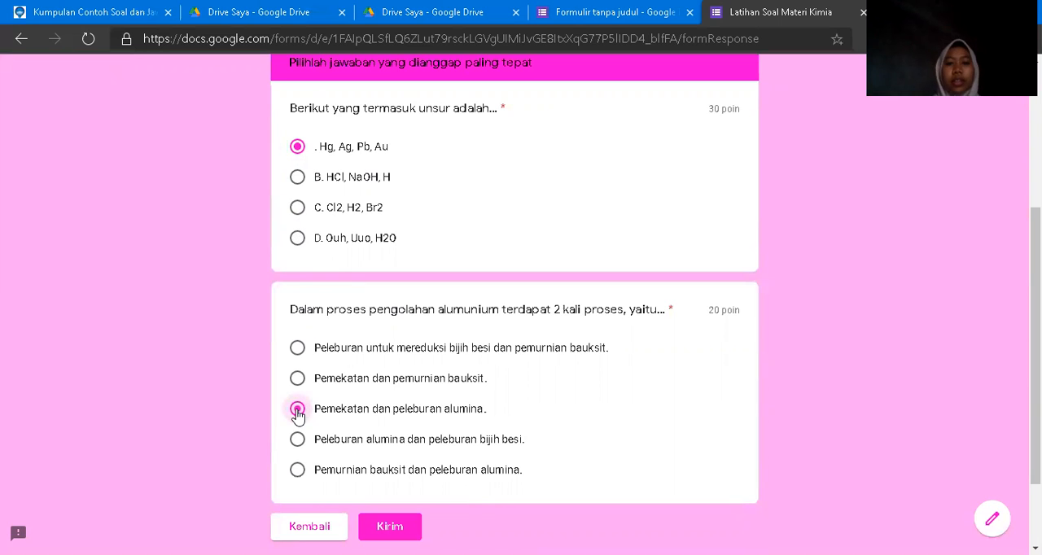
{"action": "left_click", "coordinate": [297, 471]}
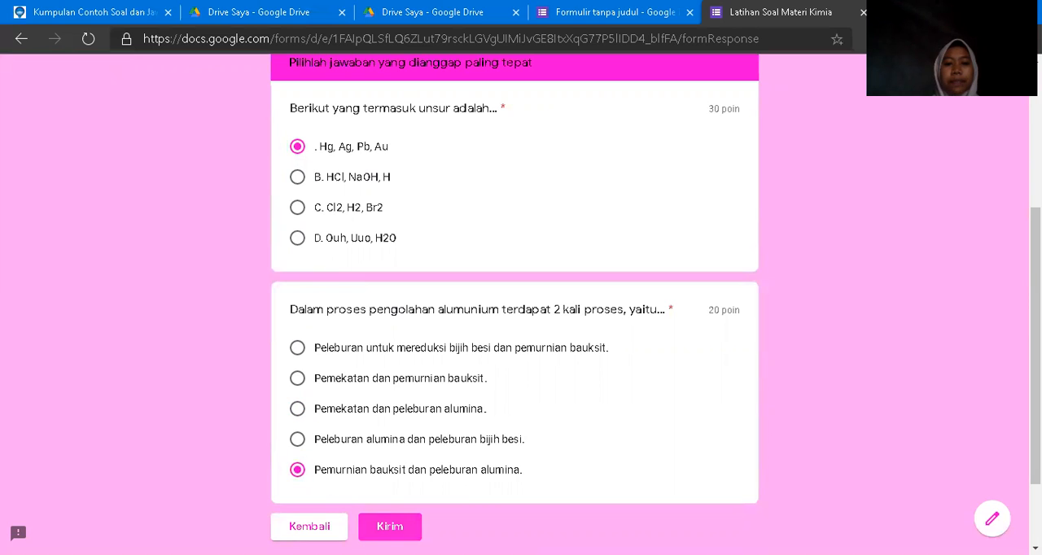
{"action": "left_click", "coordinate": [390, 526]}
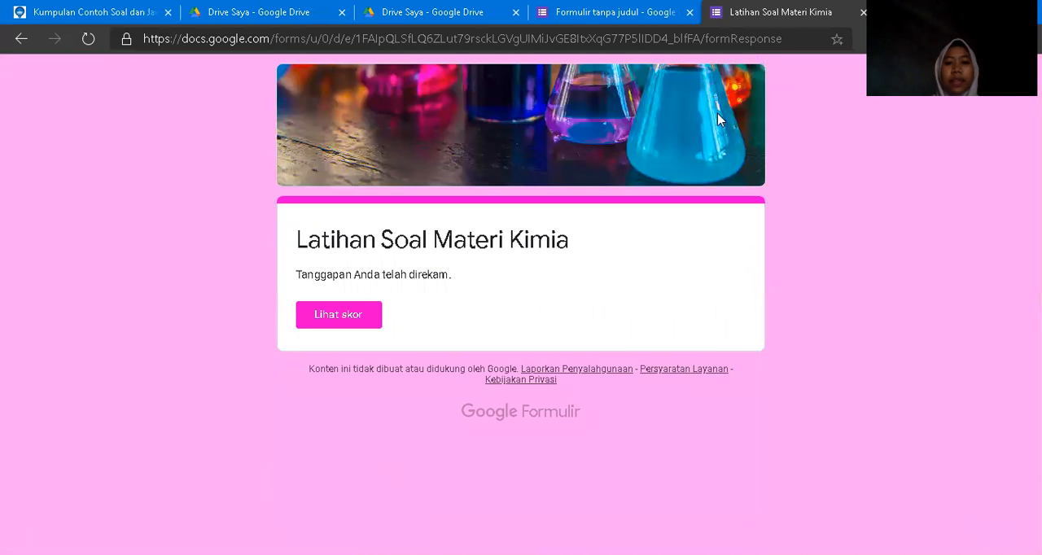
View the score of the submitted response and review the points given for each question.
{"action": "left_click", "coordinate": [351, 316]}
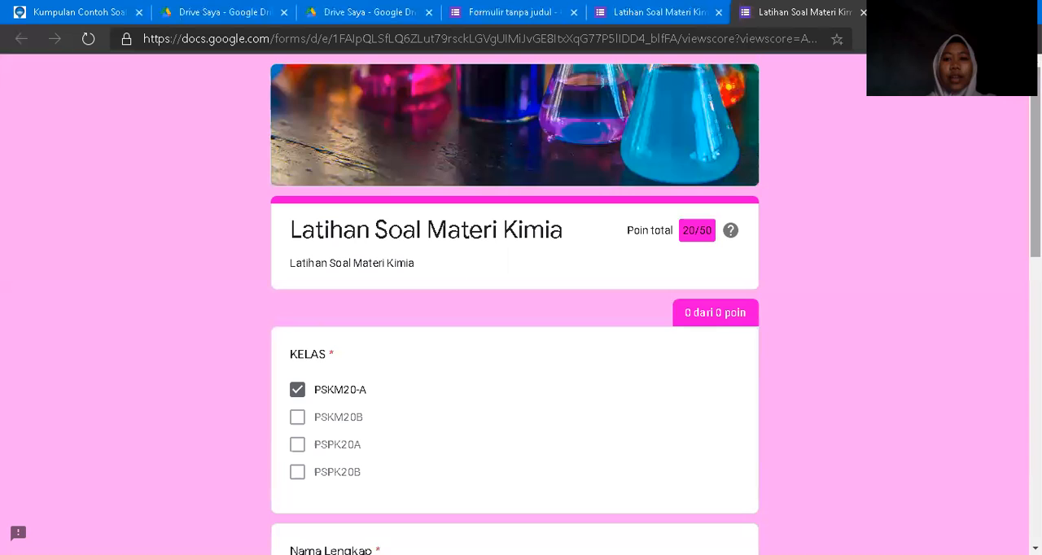
{"action": "scroll", "coordinate": [514, 325], "scroll_direction": "down", "scroll_amount": 5}
{"action": "left_click_drag", "start_coordinate": [1035, 332], "coordinate": [1035, 448]}
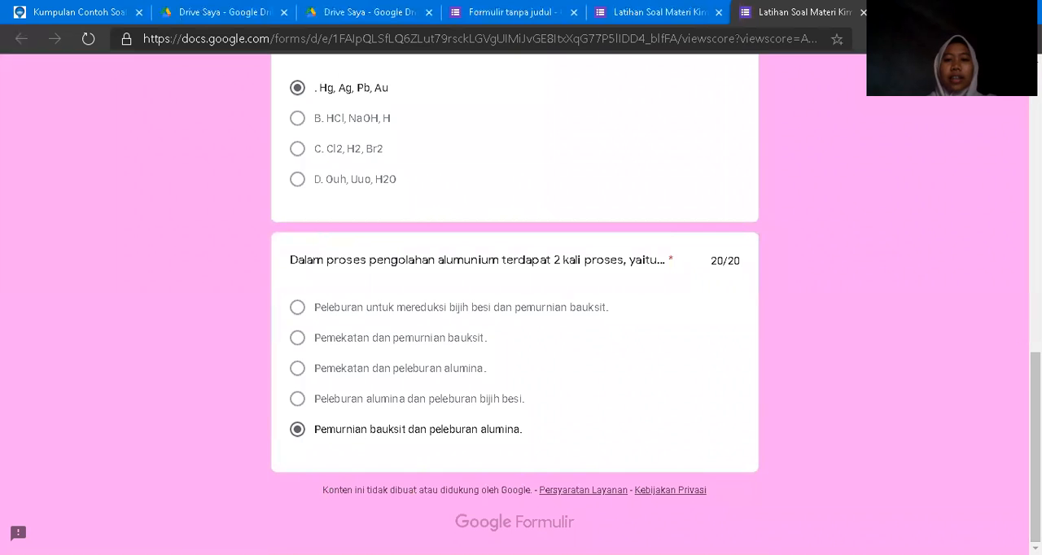
{"action": "left_click_drag", "start_coordinate": [1035, 448], "coordinate": [1035, 381]}
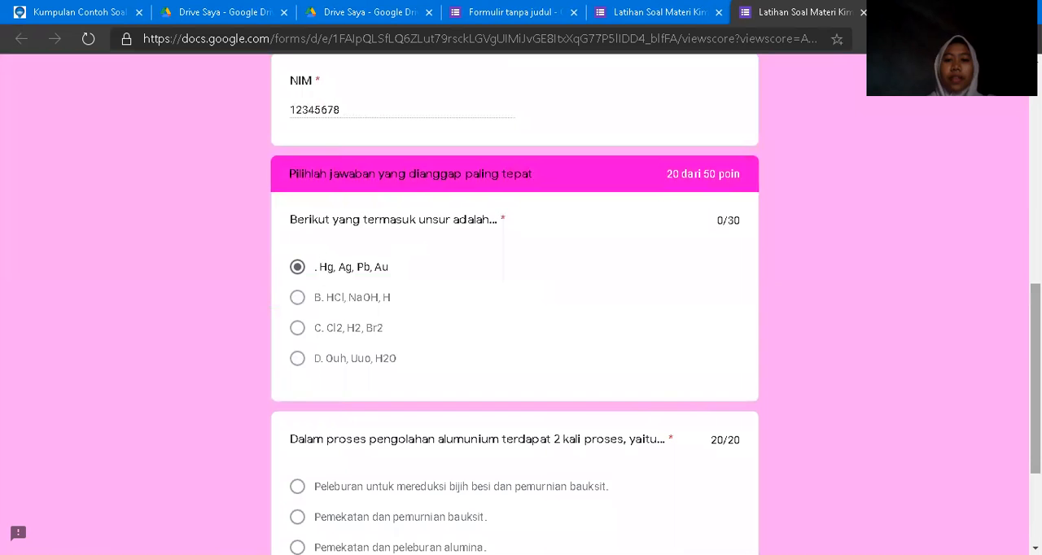
{"action": "left_click_drag", "start_coordinate": [1035, 379], "coordinate": [1035, 159]}
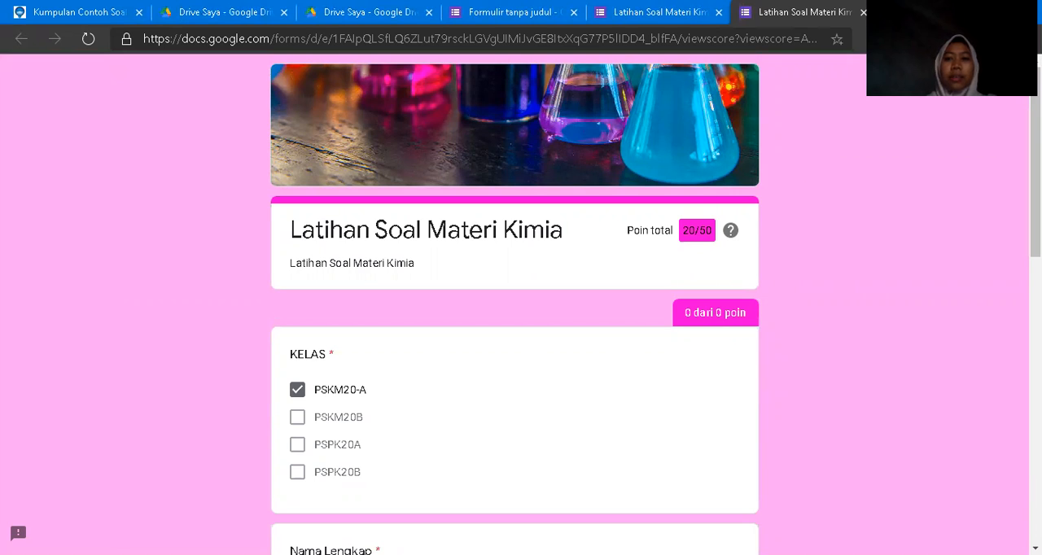
{"action": "scroll", "coordinate": [642, 38], "scroll_direction": "down", "scroll_amount": 1}
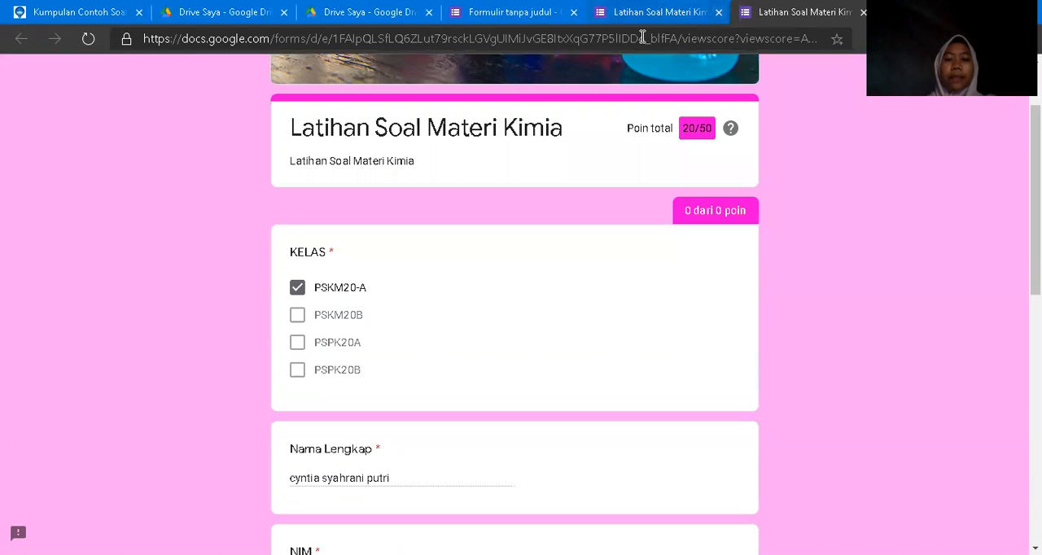
Return to the form editor and examine the response summary: the score insights, frequently missed questions and answers per question.
{"action": "left_click", "coordinate": [645, 13]}
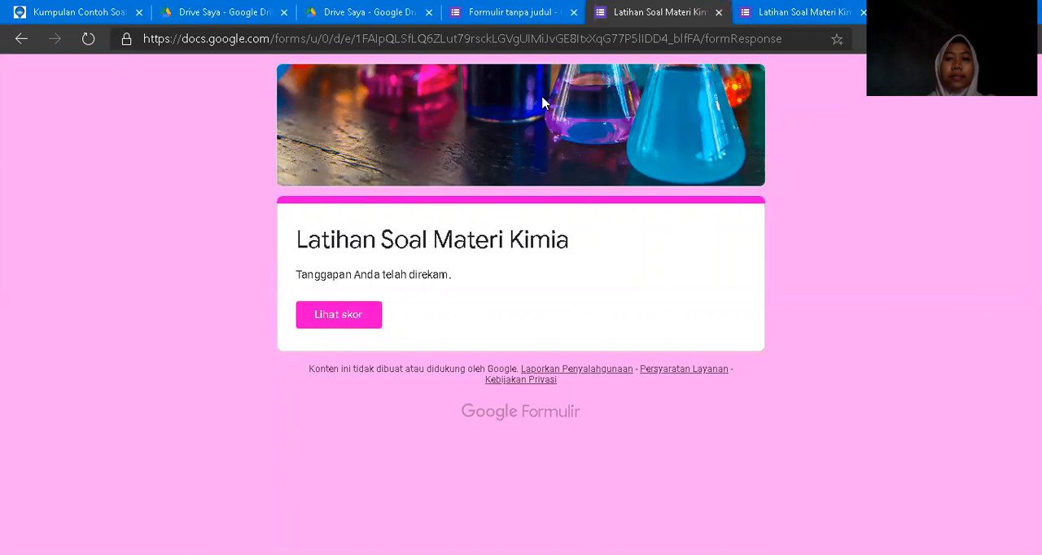
{"action": "left_click", "coordinate": [536, 25]}
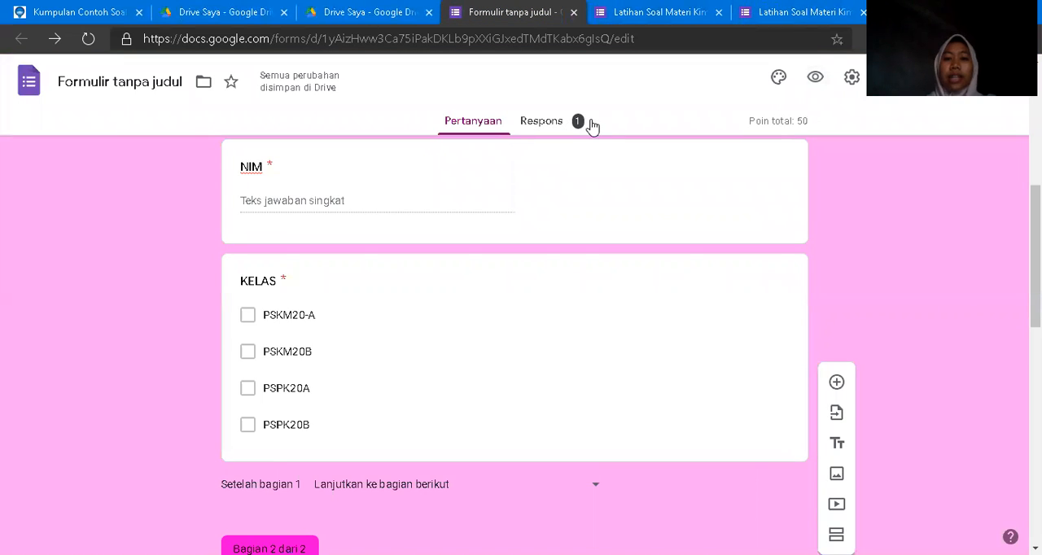
{"action": "left_click", "coordinate": [542, 121]}
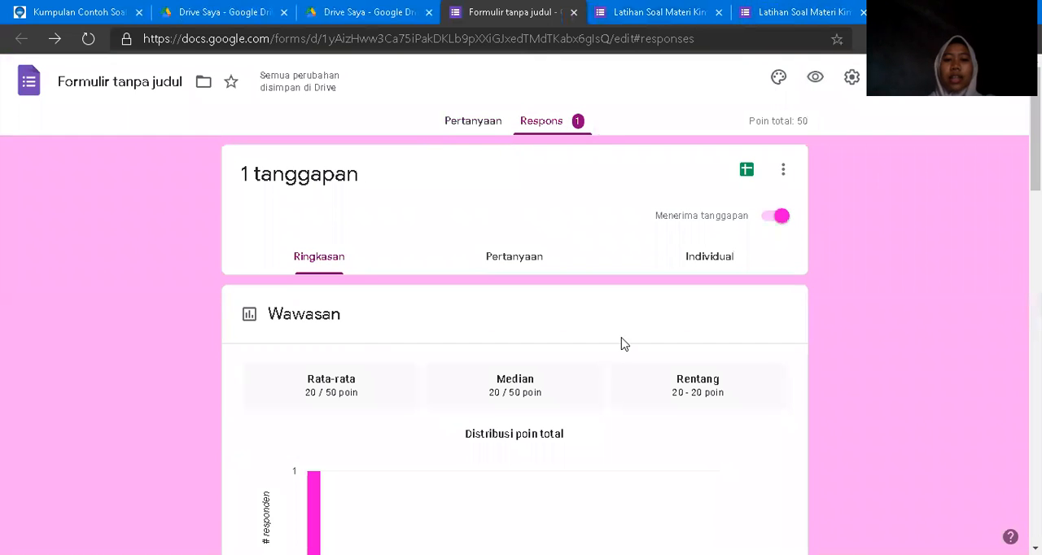
{"action": "scroll", "coordinate": [514, 342], "scroll_direction": "down", "scroll_amount": 7}
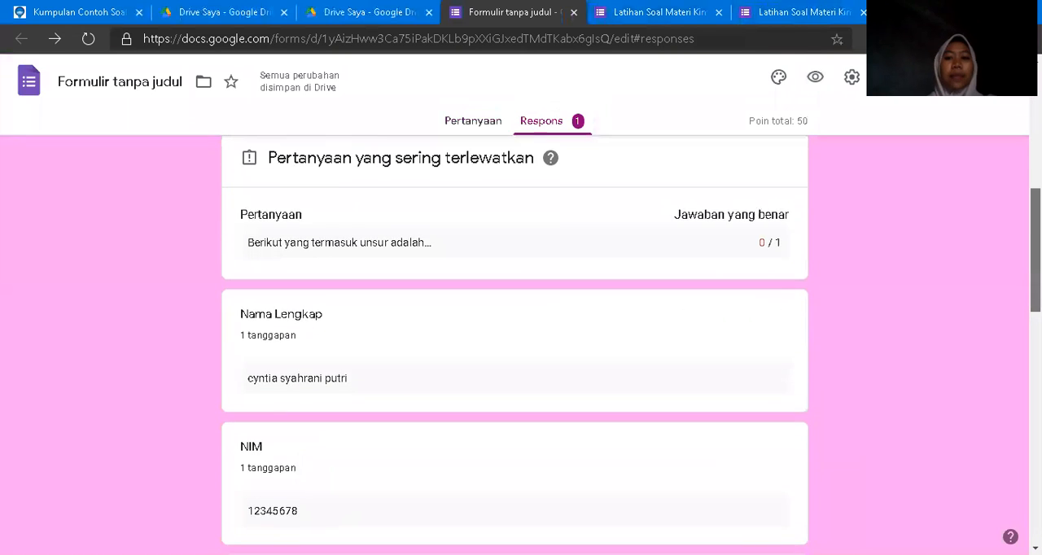
{"action": "scroll", "coordinate": [515, 342], "scroll_direction": "up", "scroll_amount": 4}
{"action": "scroll", "coordinate": [515, 342], "scroll_direction": "down", "scroll_amount": 3}
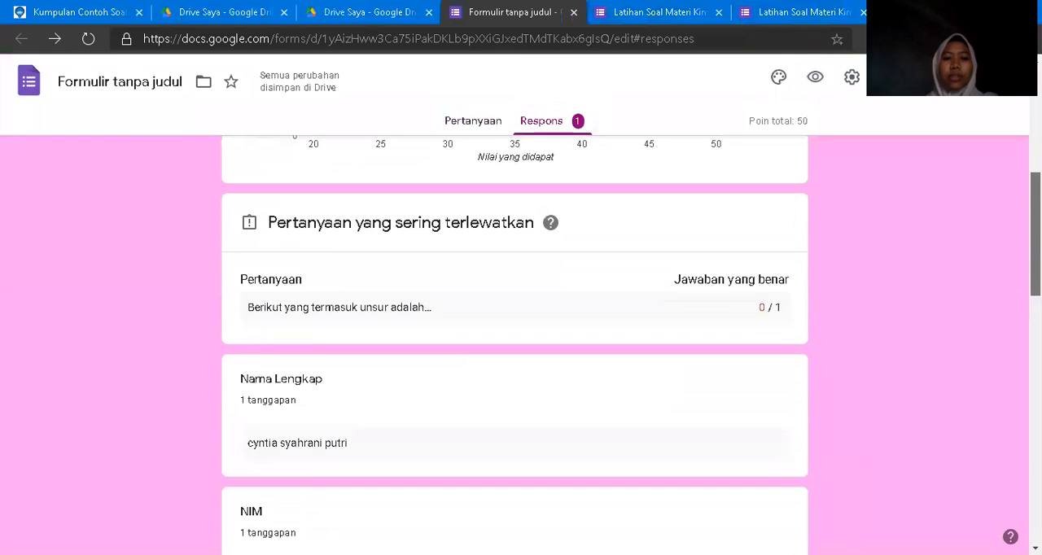
{"action": "scroll", "coordinate": [515, 342], "scroll_direction": "down", "scroll_amount": 3}
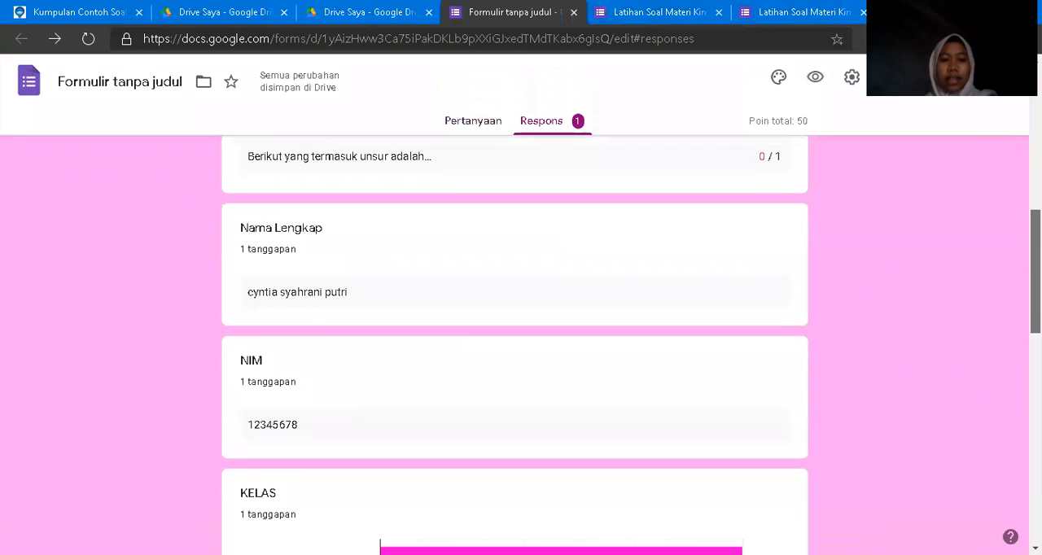
{"action": "scroll", "coordinate": [514, 341], "scroll_direction": "down", "scroll_amount": 3}
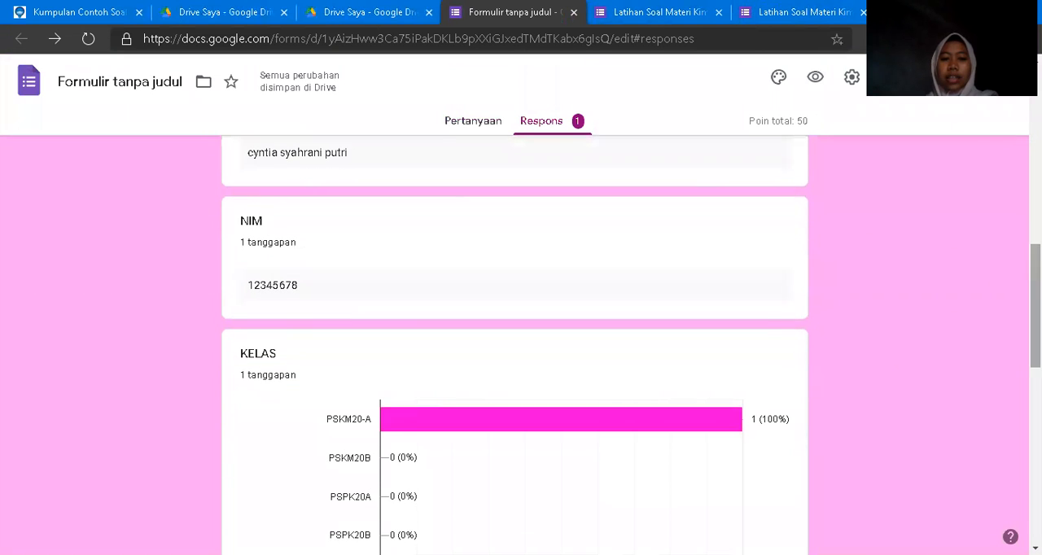
{"action": "scroll", "coordinate": [514, 341], "scroll_direction": "down", "scroll_amount": 7}
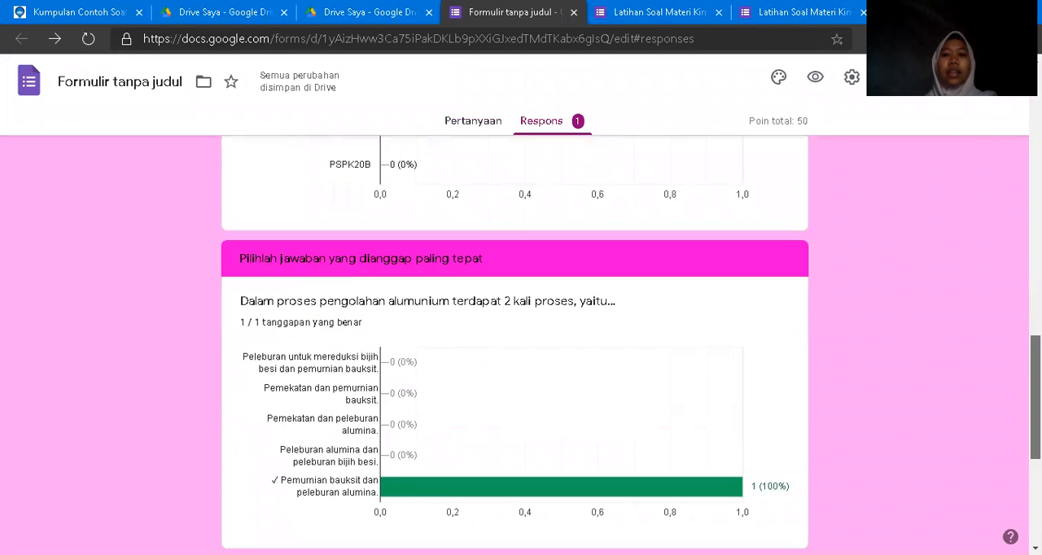
{"action": "scroll", "coordinate": [515, 342], "scroll_direction": "up", "scroll_amount": 15}
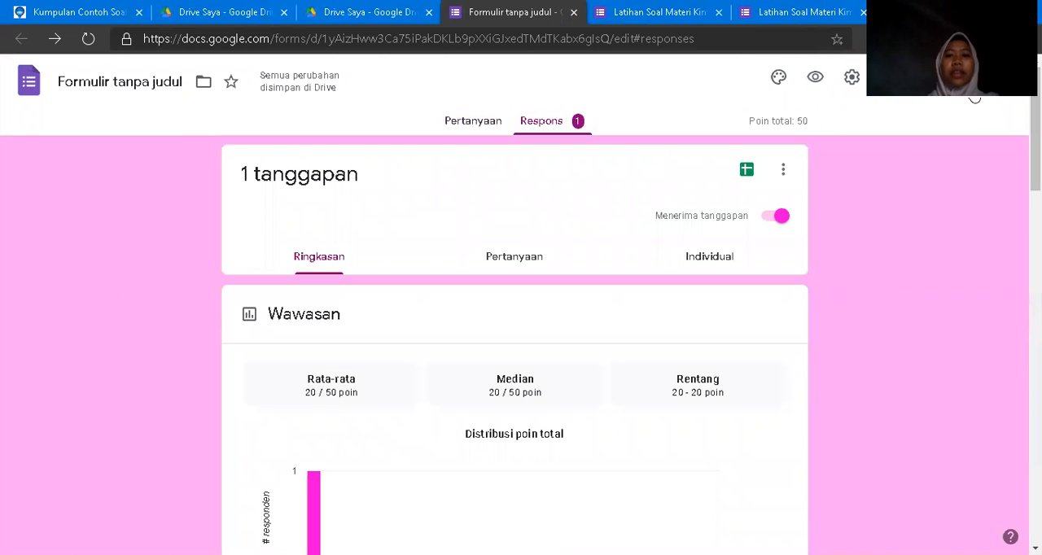